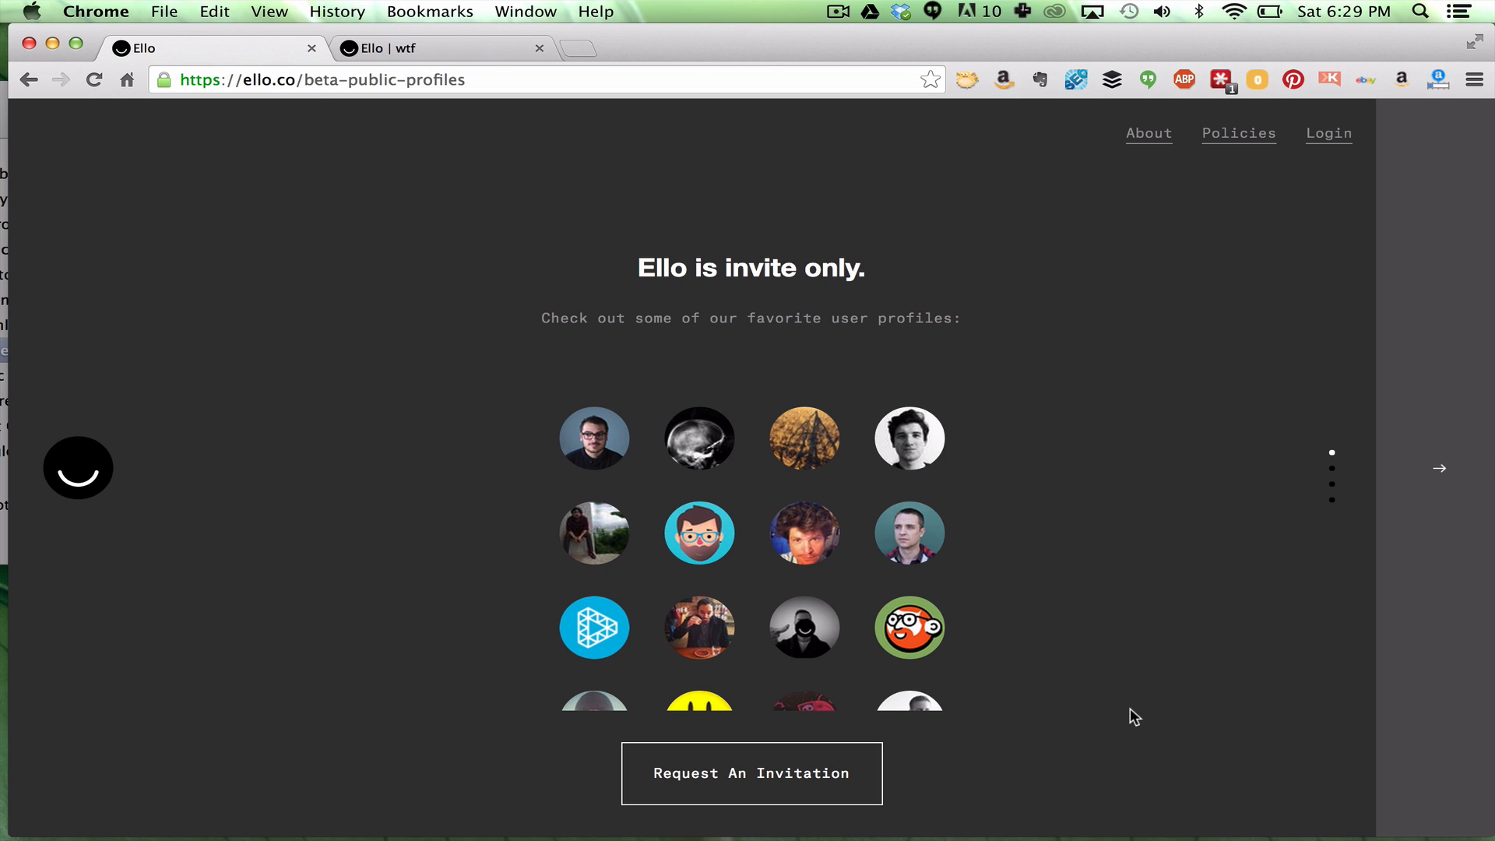
Log in to the Ello account from the invite-only public profiles page
drag(1163, 45, 1156, 42)
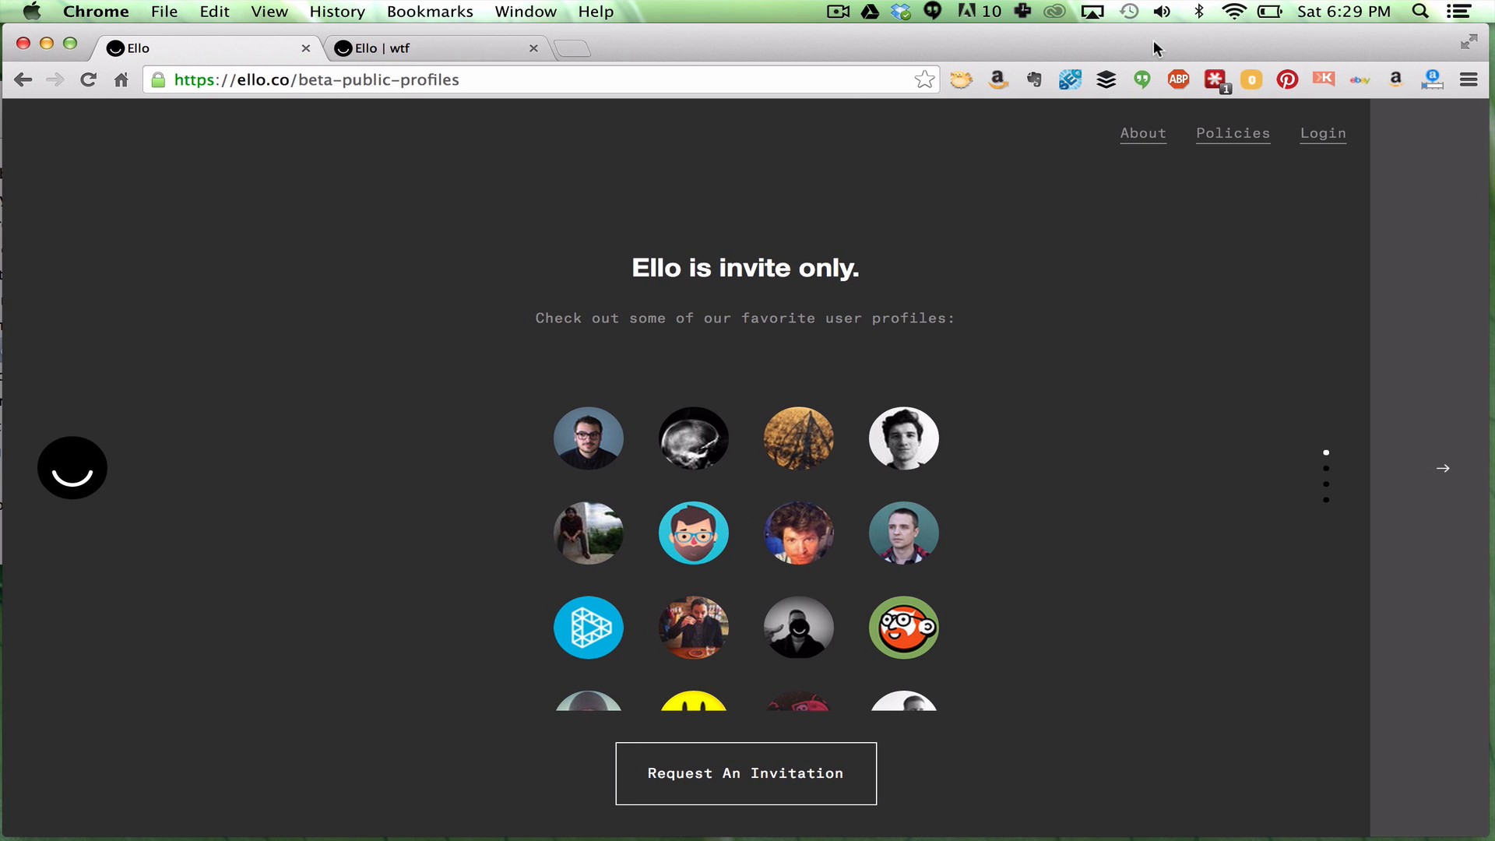
click(1328, 139)
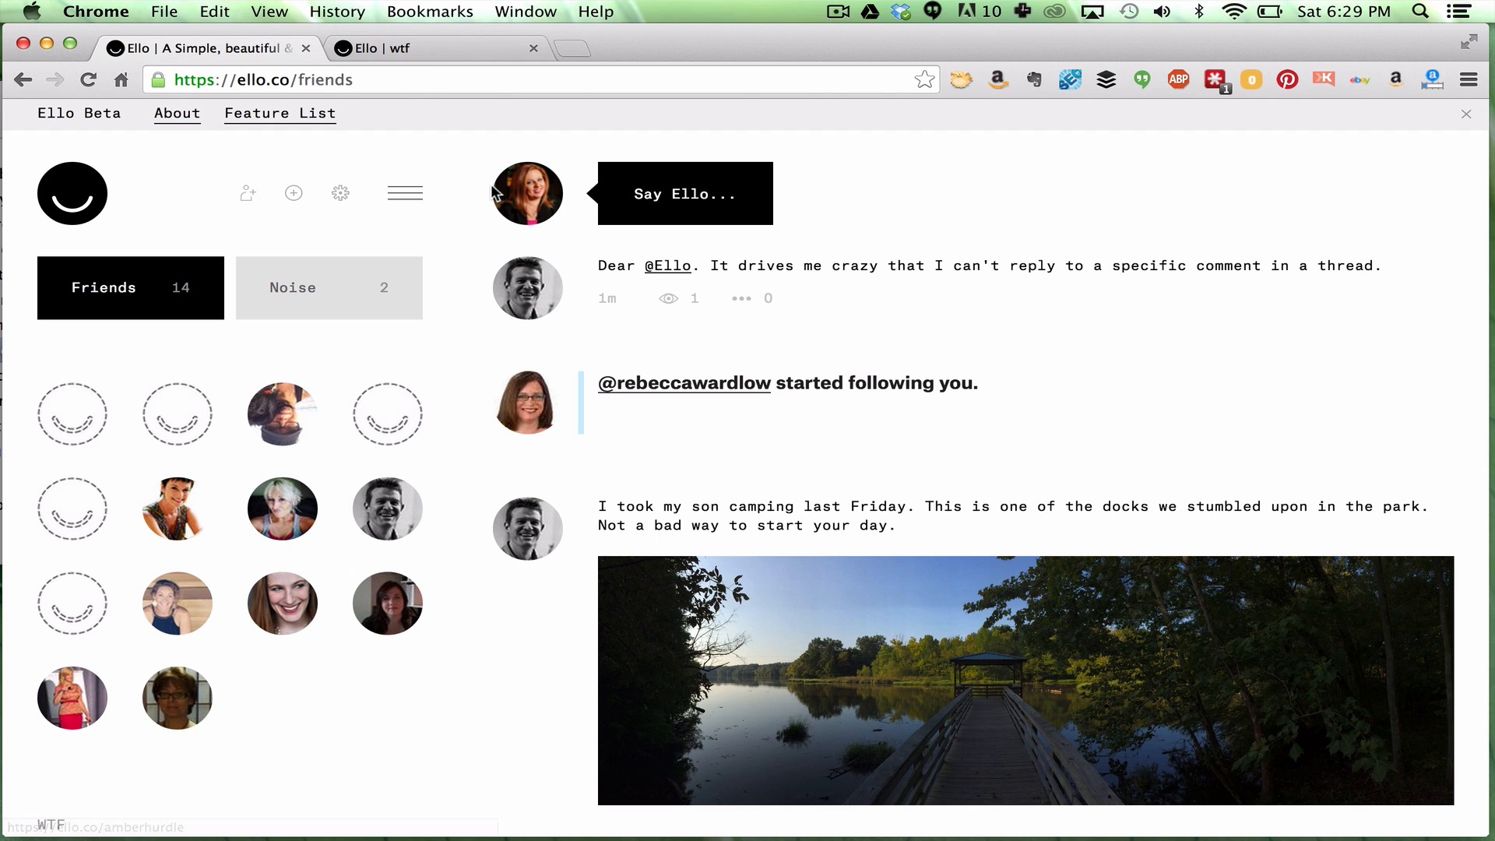
Open your own profile, showing your bio, 2 posts, 16 following and 10 followers
click(512, 200)
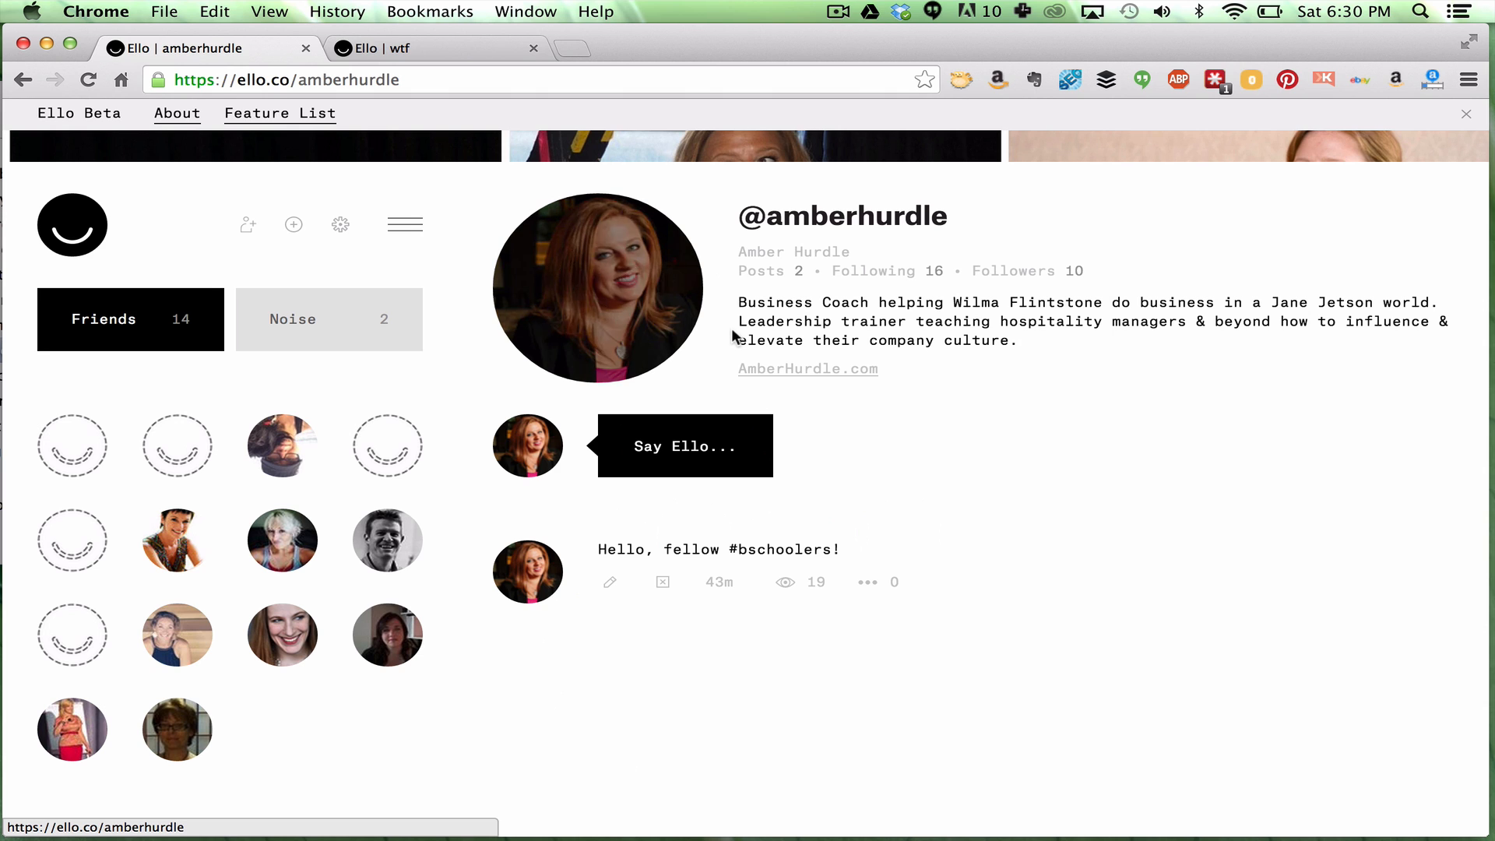
scroll(726, 334, up, 3)
scroll(726, 330, down, 4)
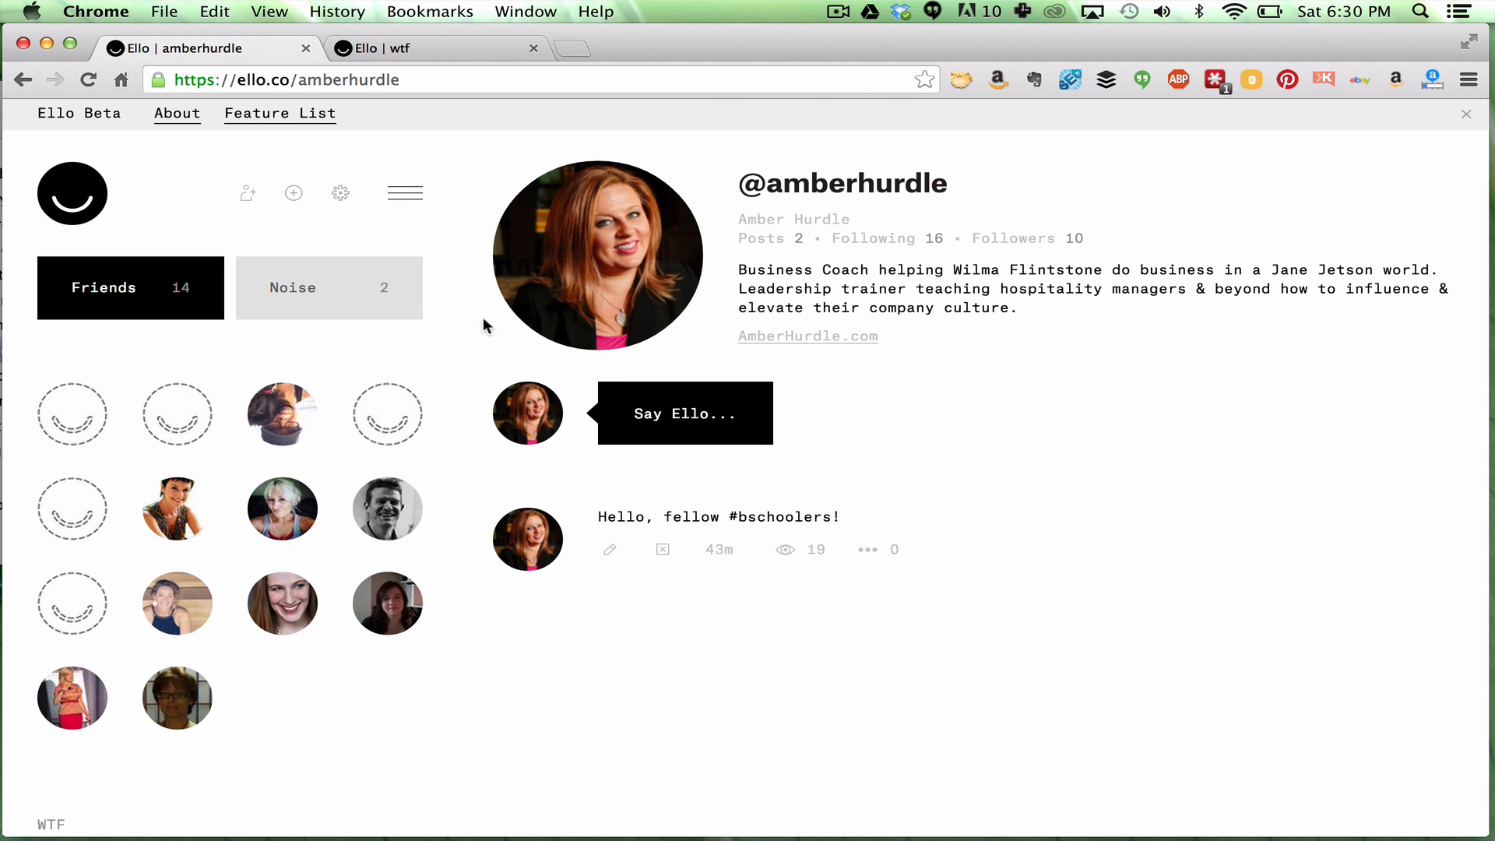
click(219, 198)
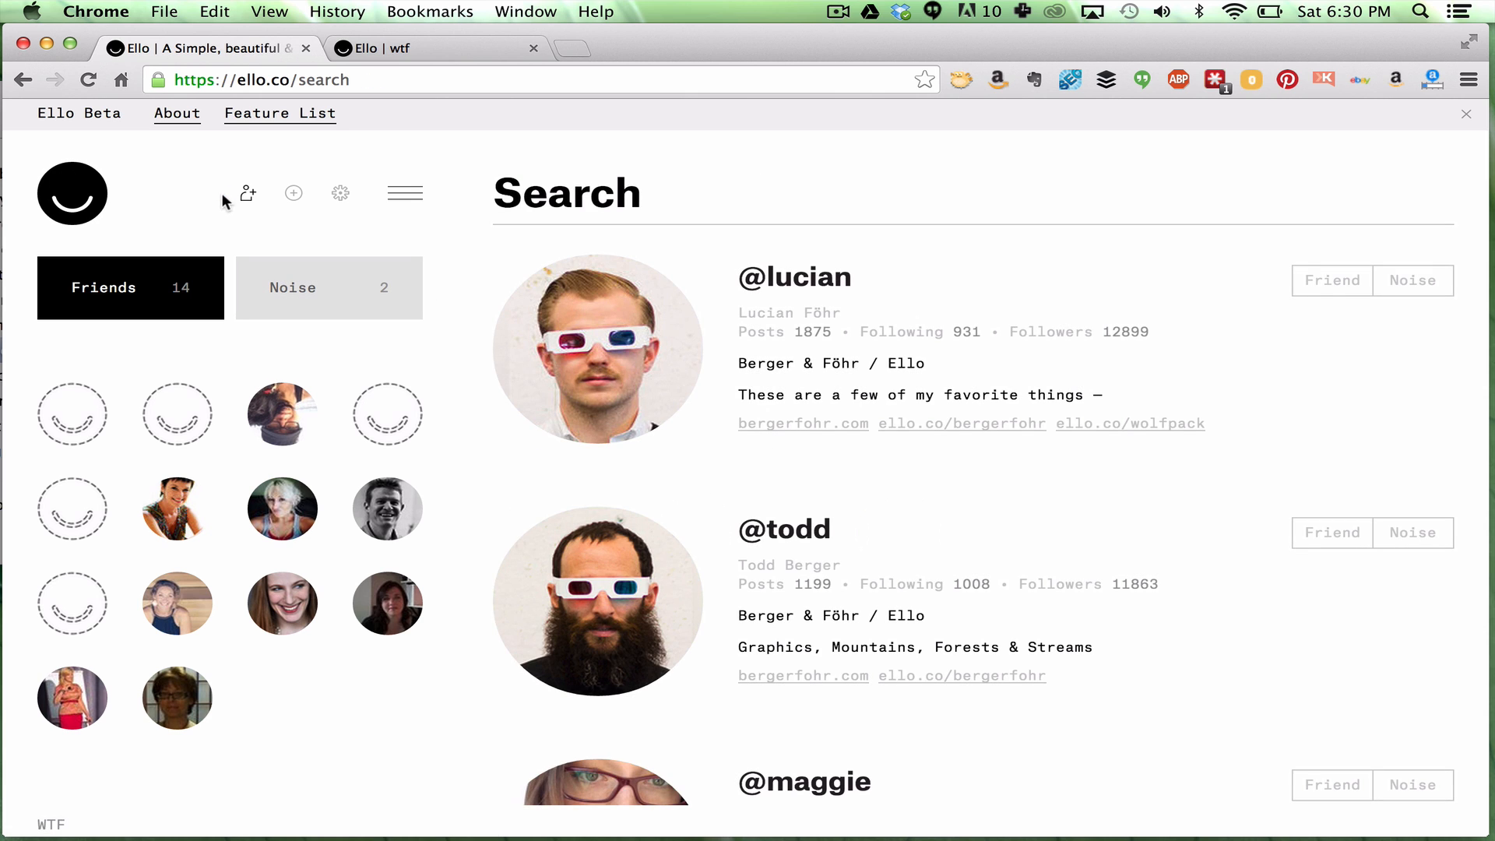
Search users for a friend's name without the space, then open Invite your friends
click(782, 194)
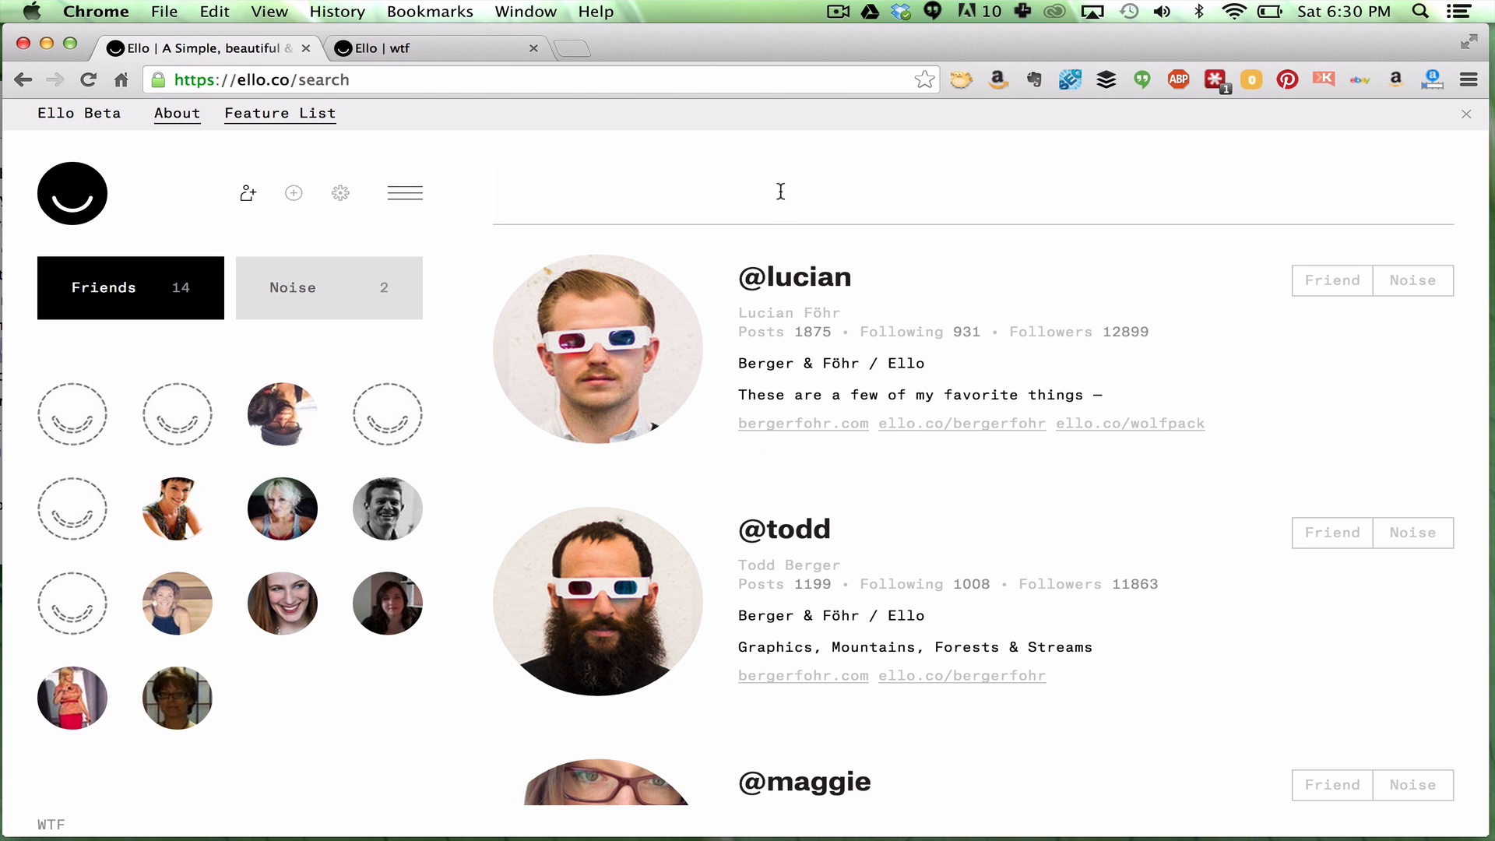
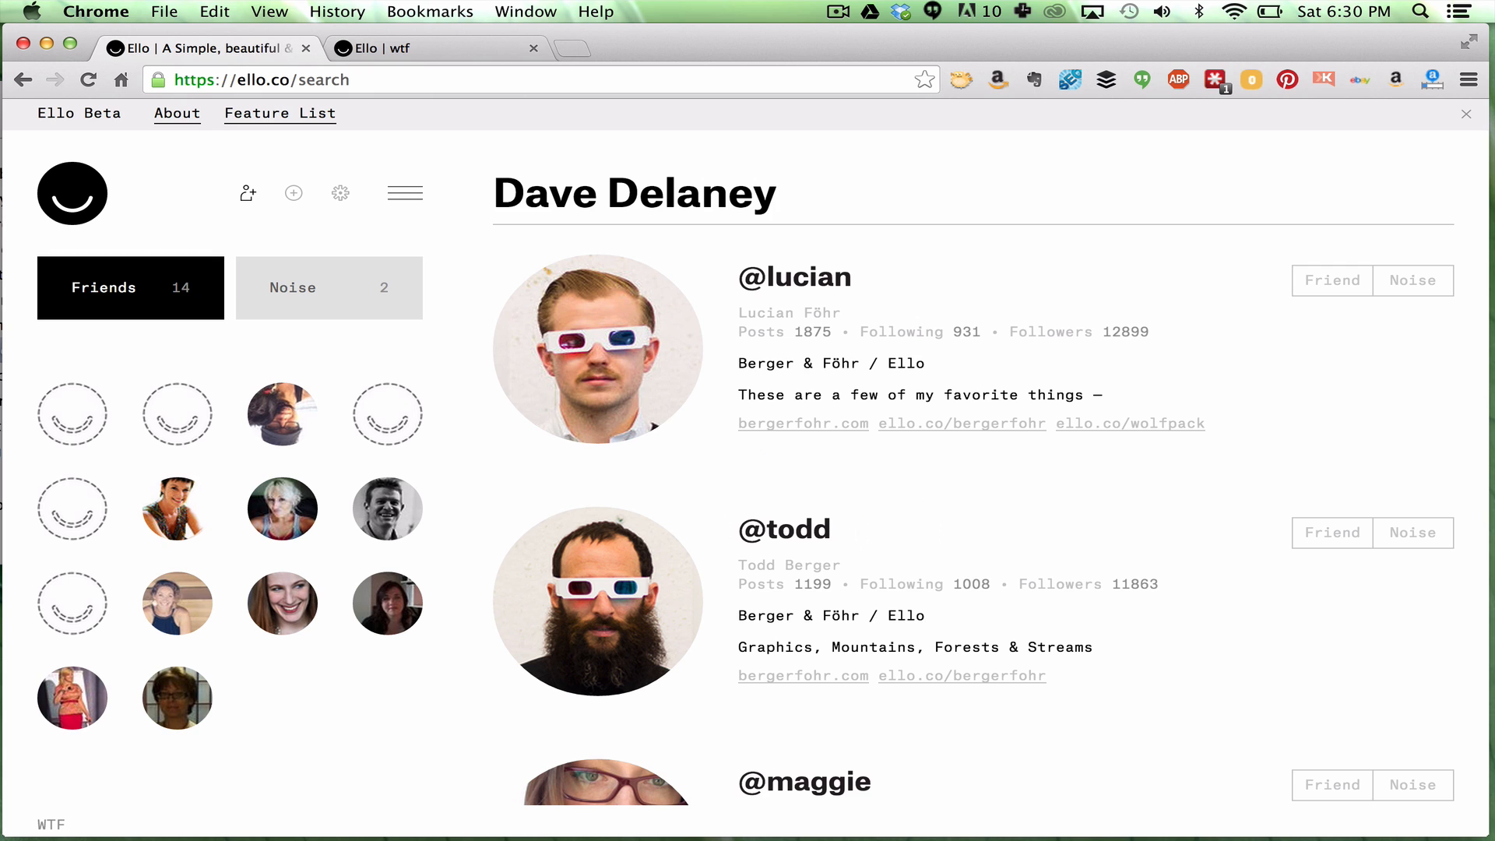
click(615, 195)
key(BackSpace)
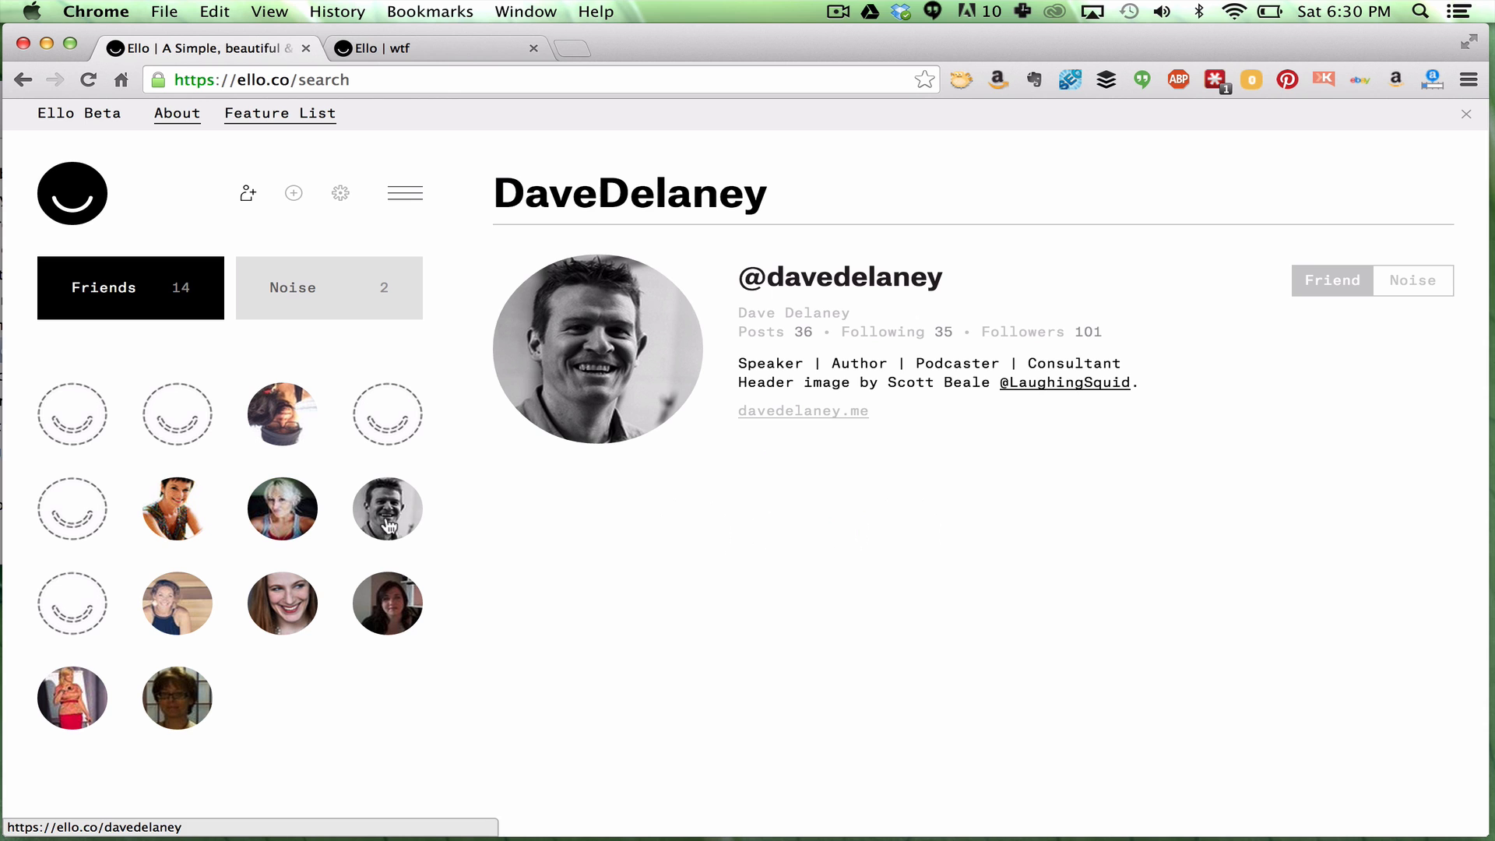
click(298, 206)
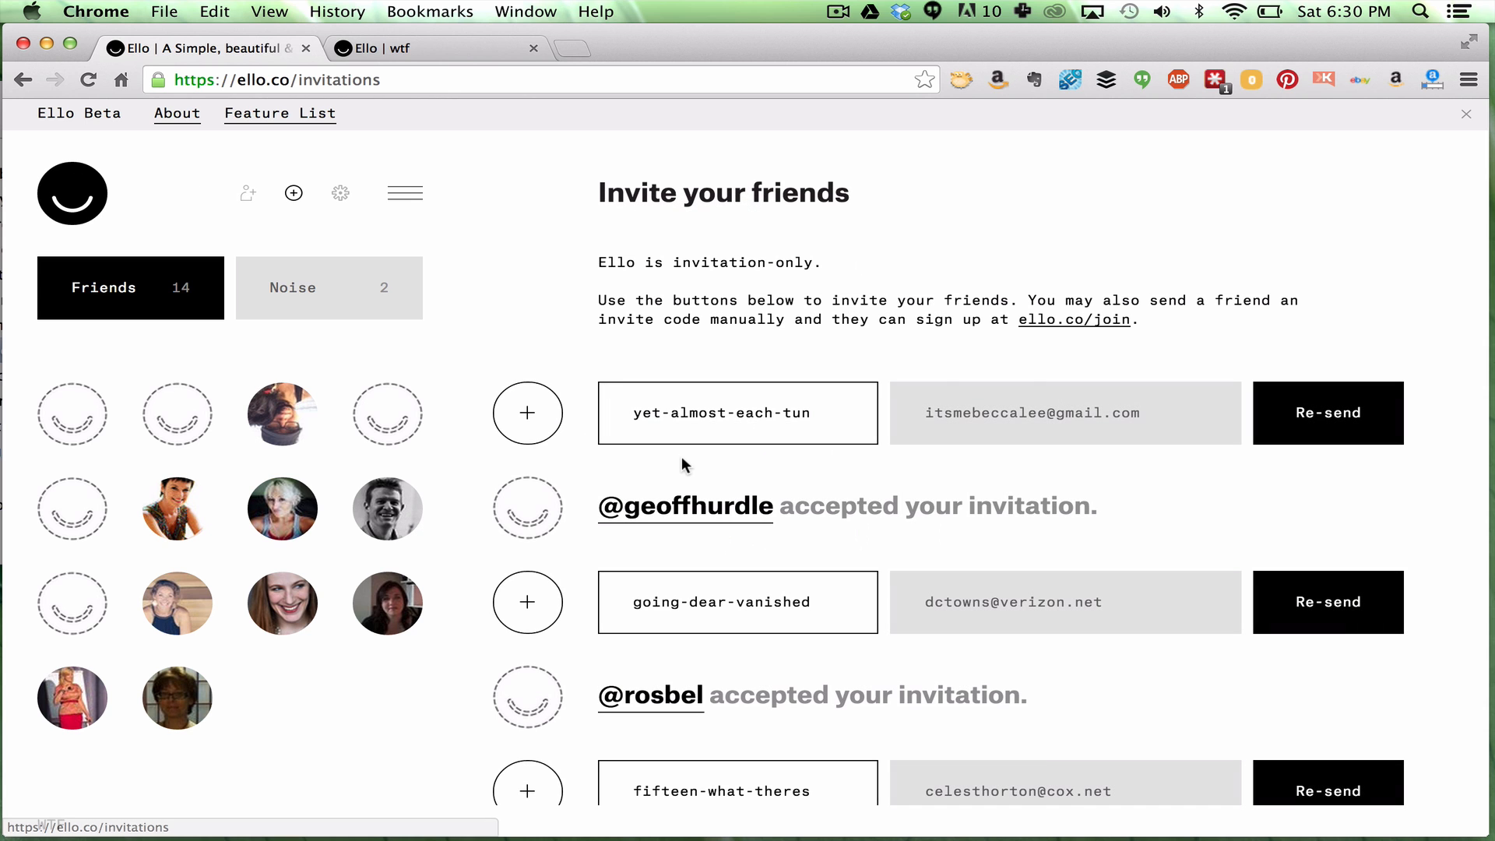
Open account Settings showing username, email, password, name, bio and links fields
scroll(701, 444, down, 2)
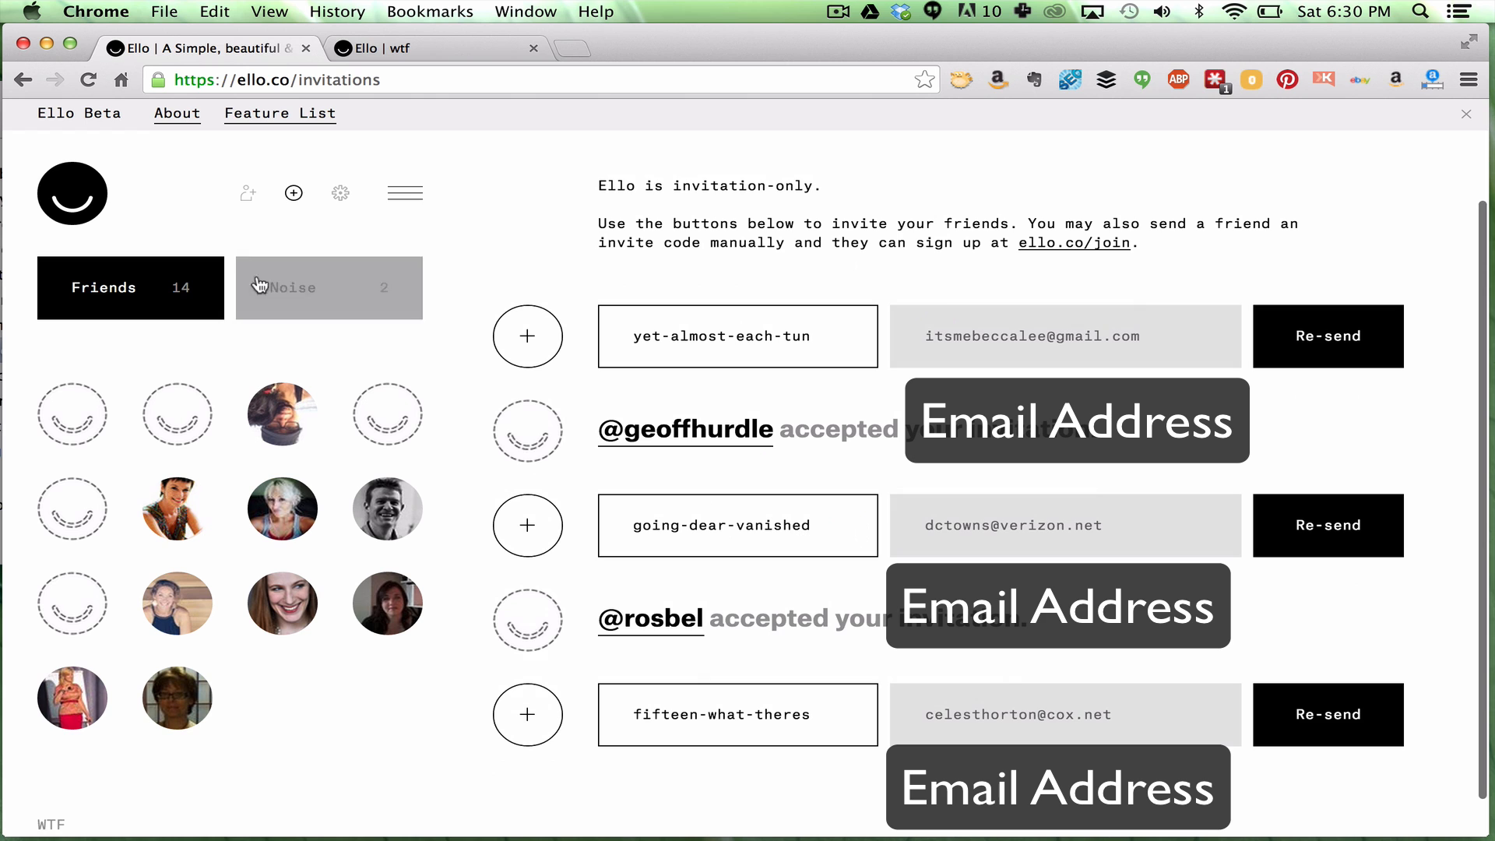
click(337, 194)
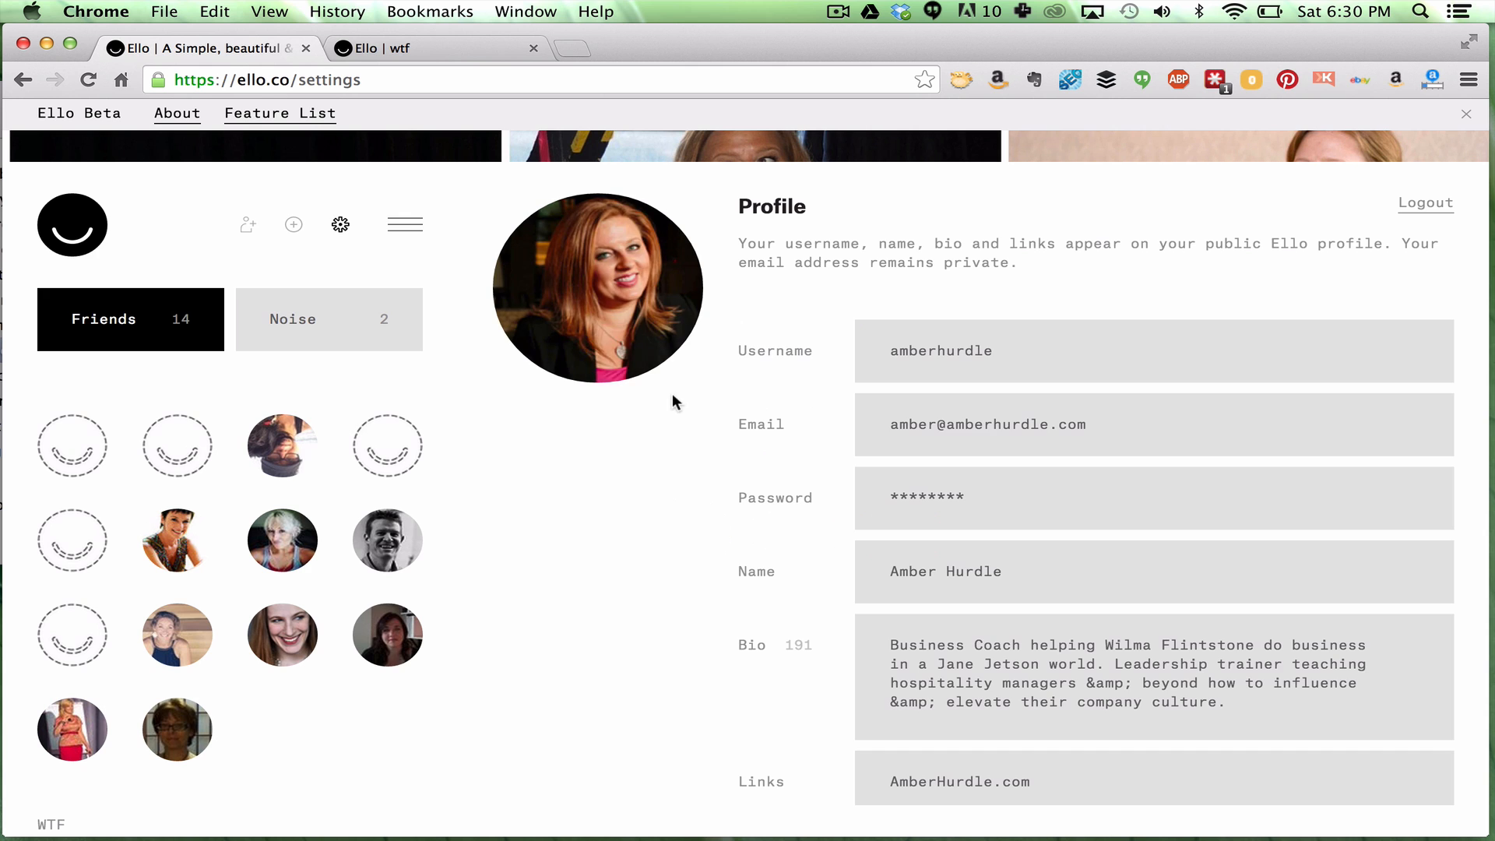
Review the Profile settings and place the cursor in the website Links field
scroll(671, 395, up, 2)
scroll(671, 394, down, 1)
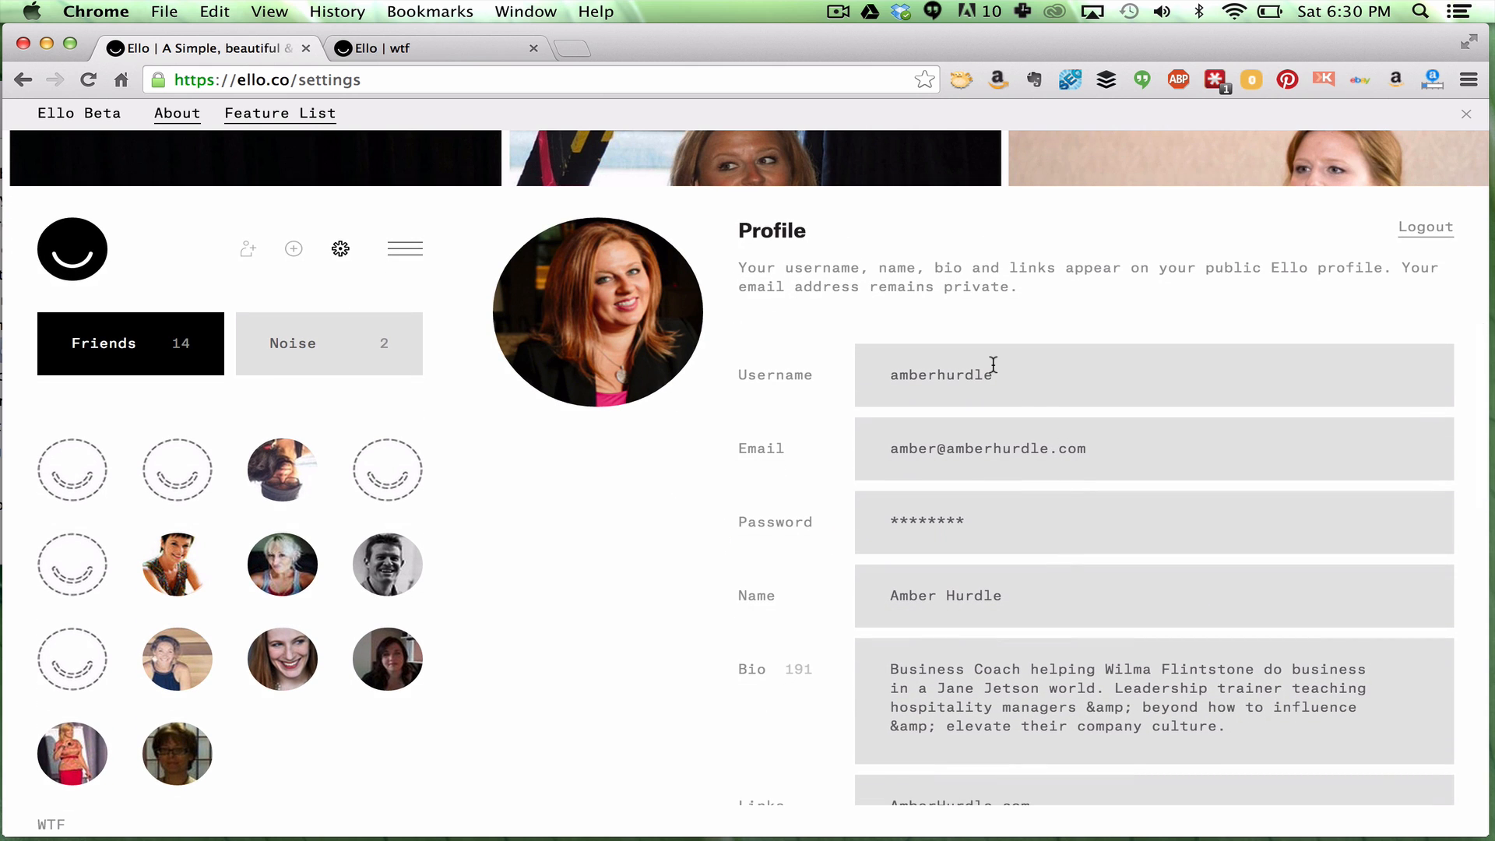
scroll(994, 364, down, 5)
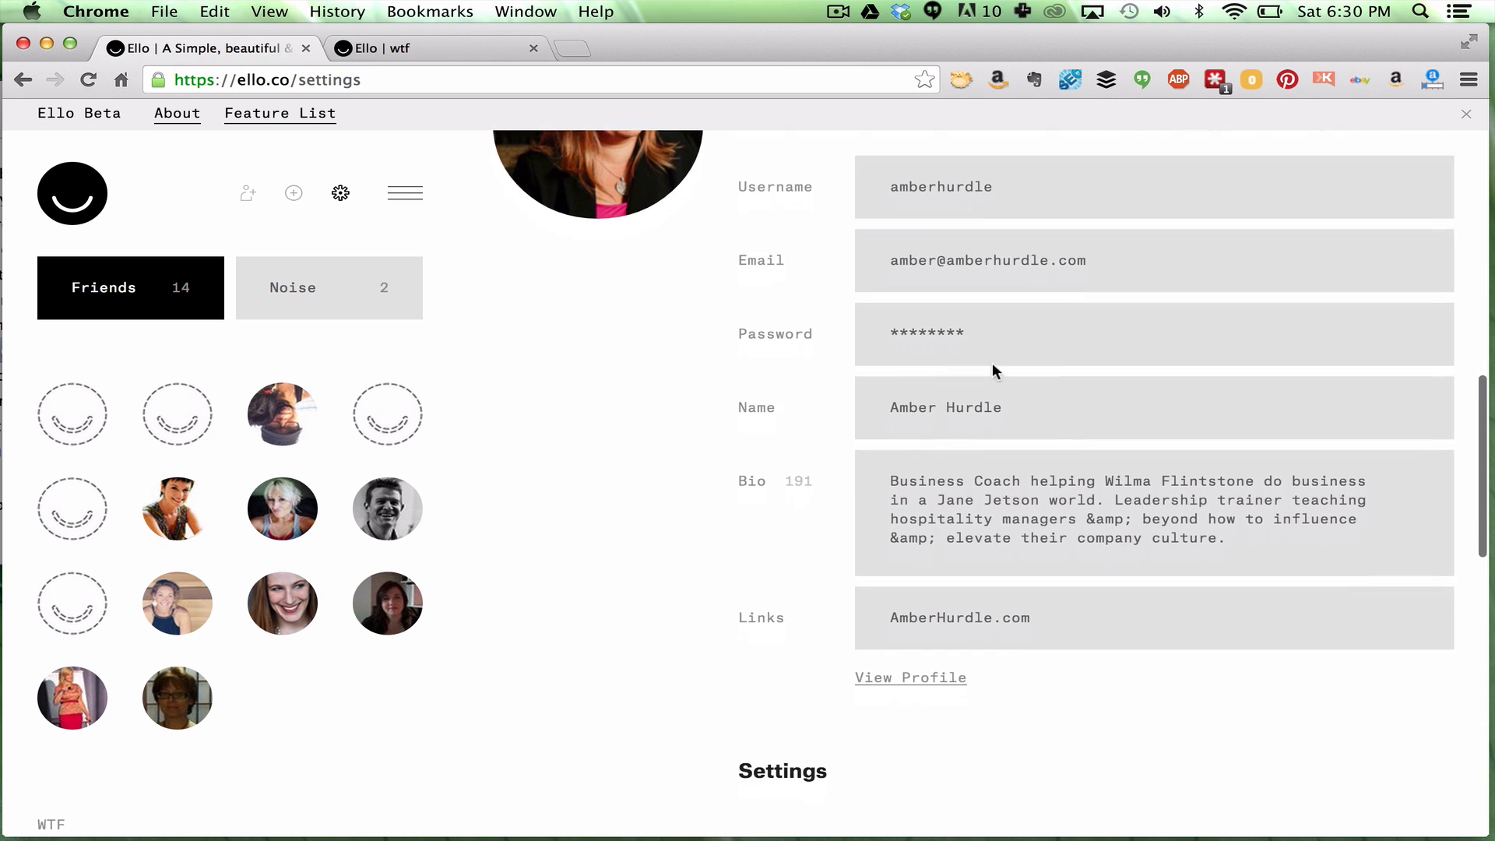
scroll(993, 362, down, 2)
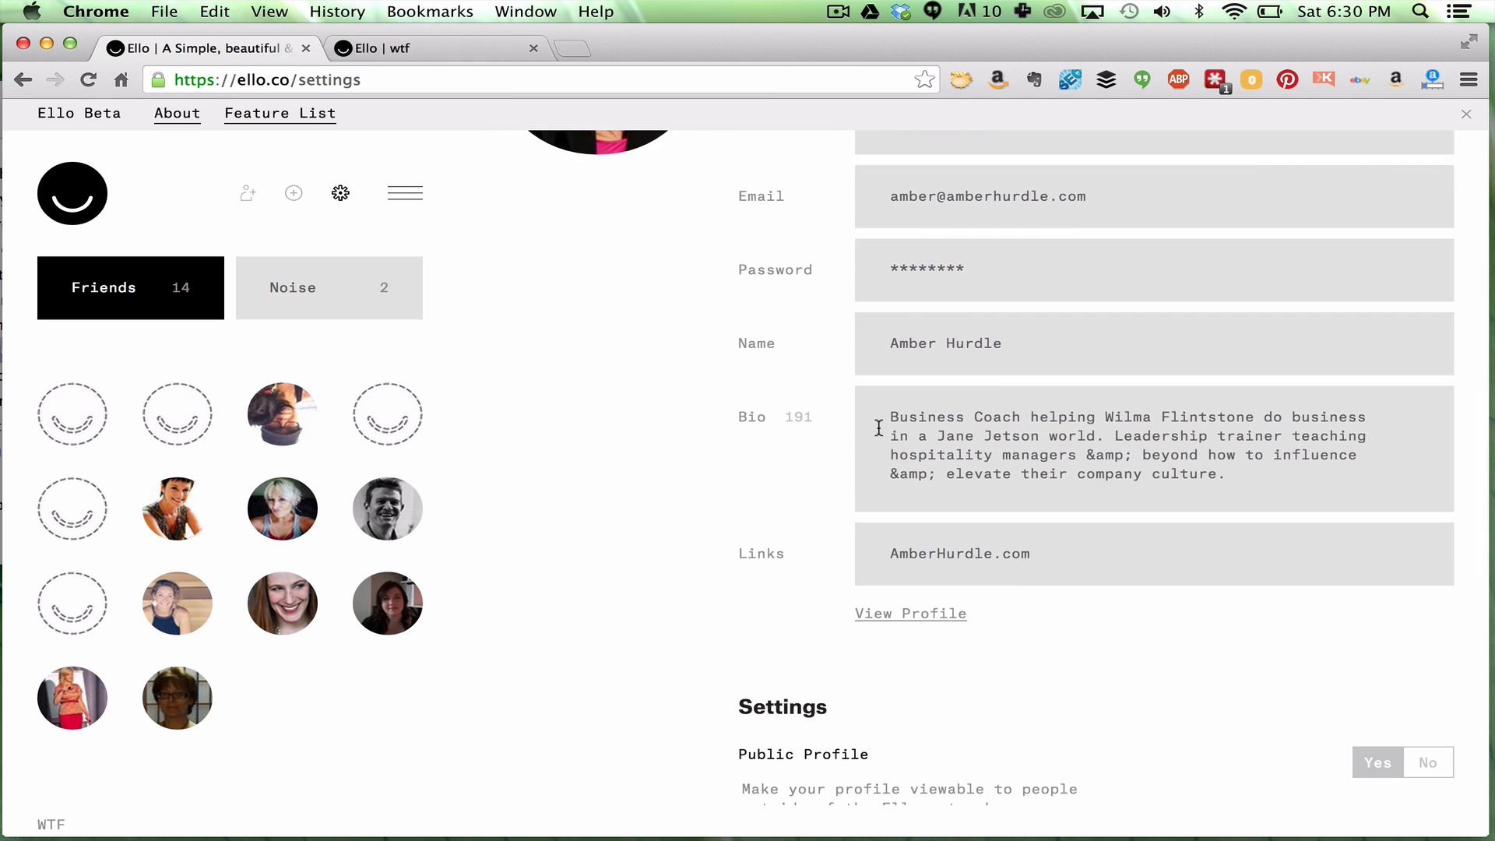
scroll(878, 428, down, 2)
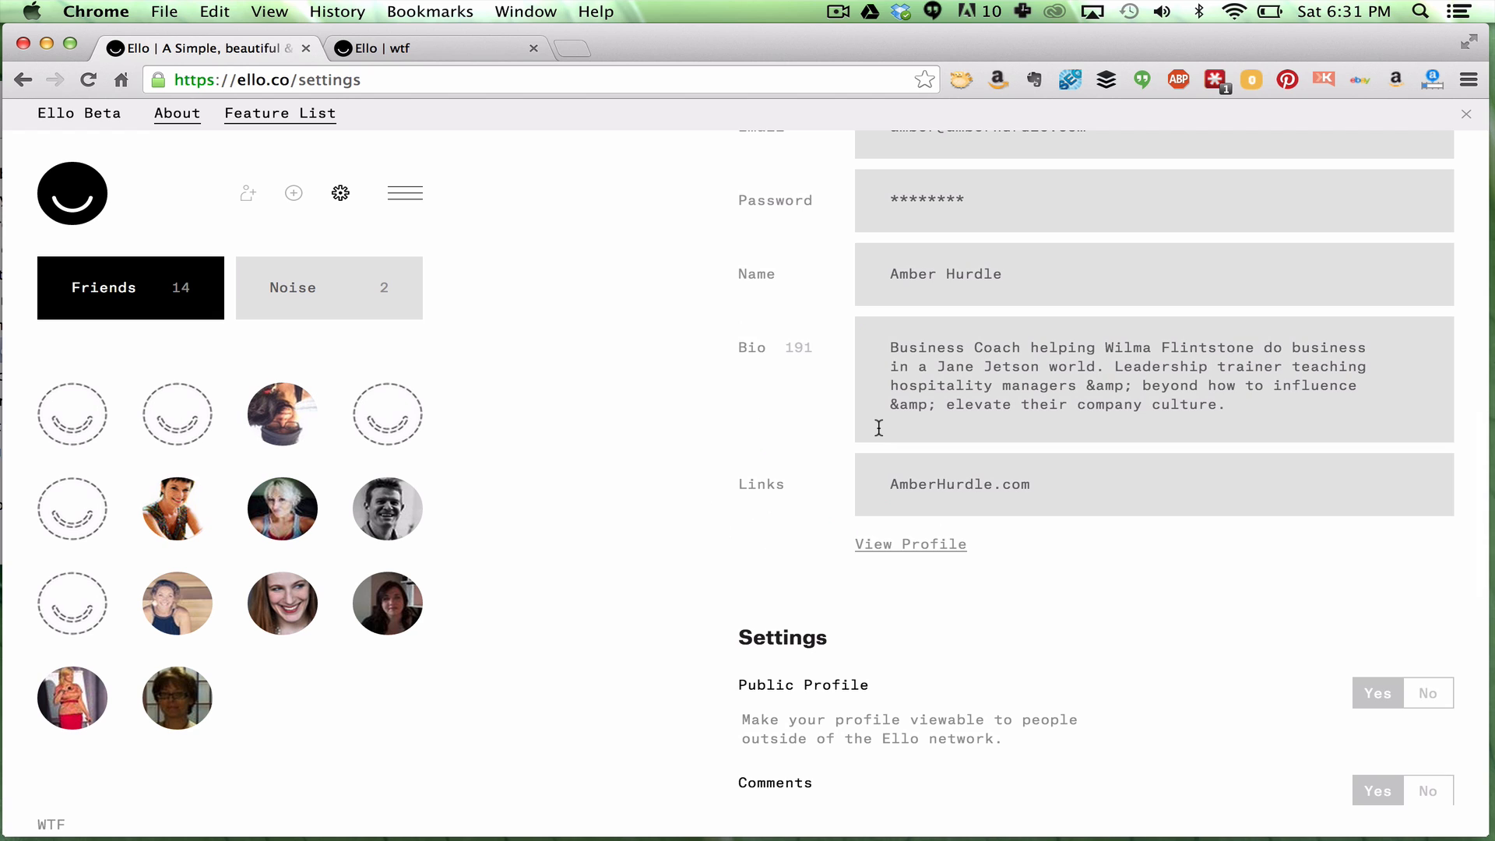
scroll(879, 427, up, 1)
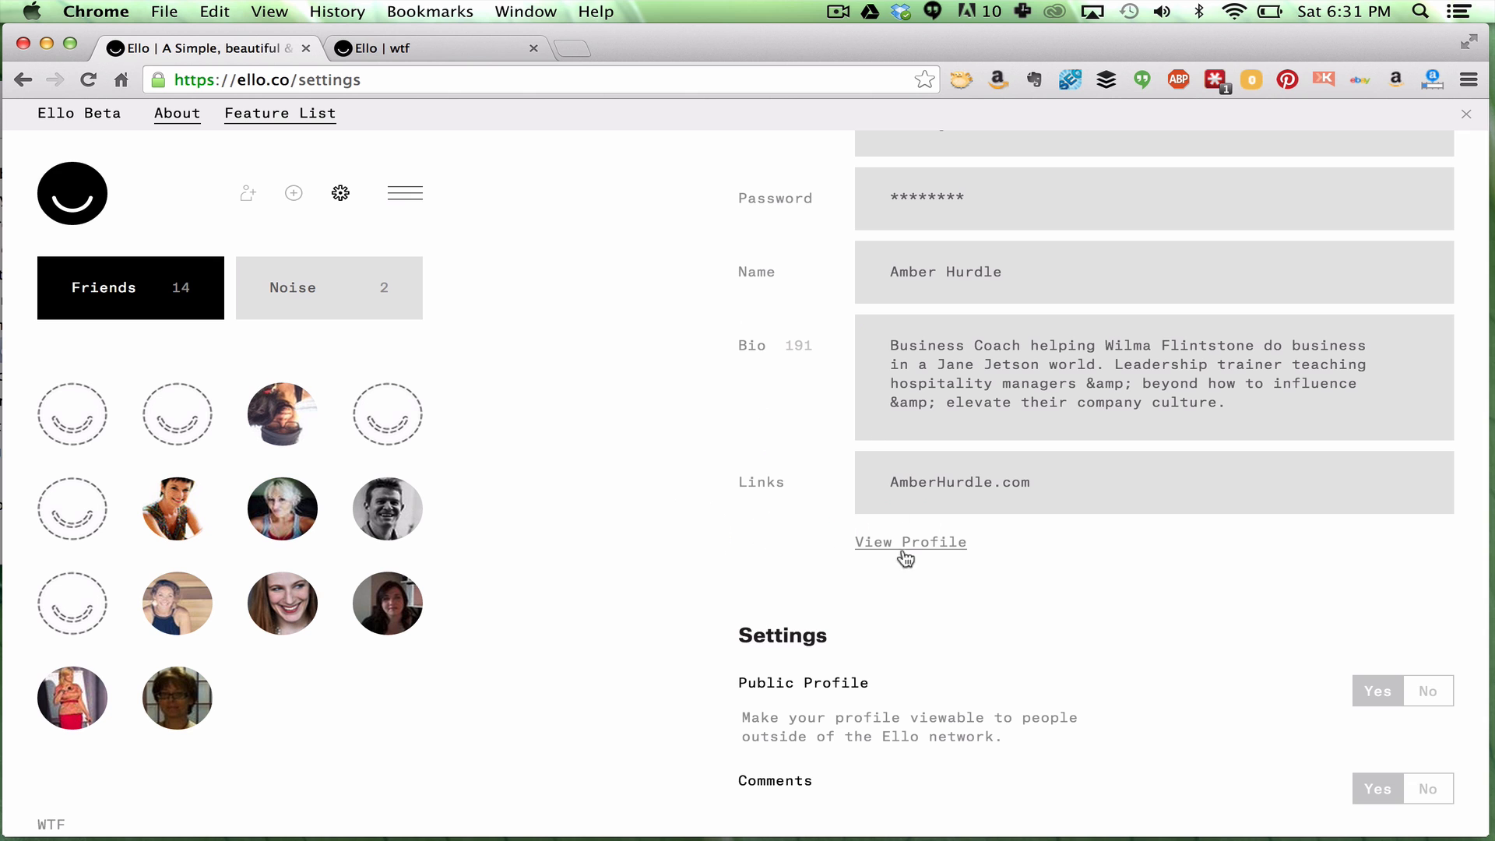
scroll(906, 558, down, 1)
click(1042, 453)
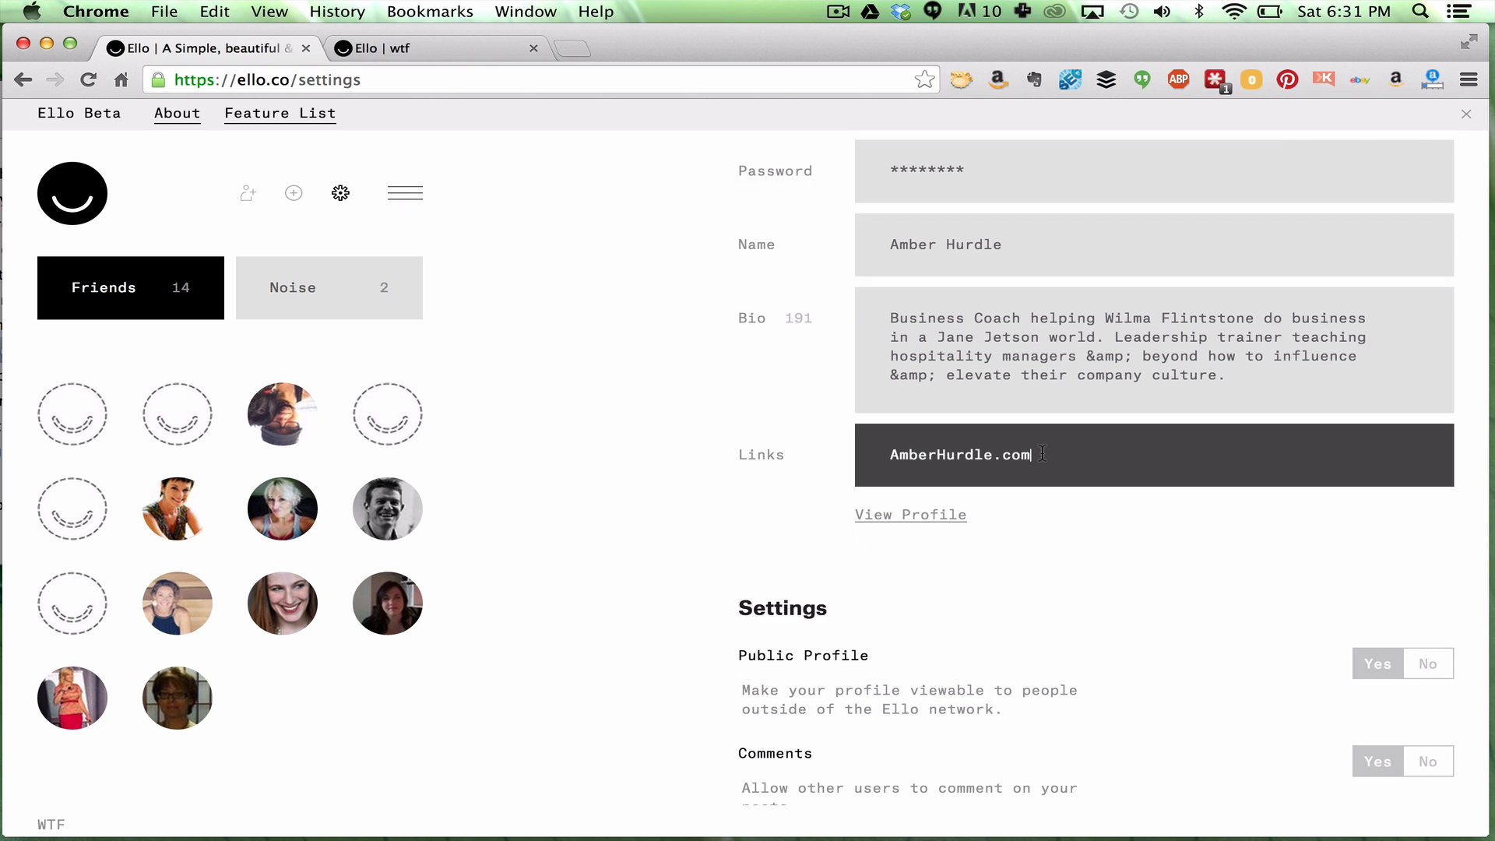
click(1086, 592)
Look over the Notifications and Account Deletion settings, then return to the Friends feed
scroll(1085, 596, down, 6)
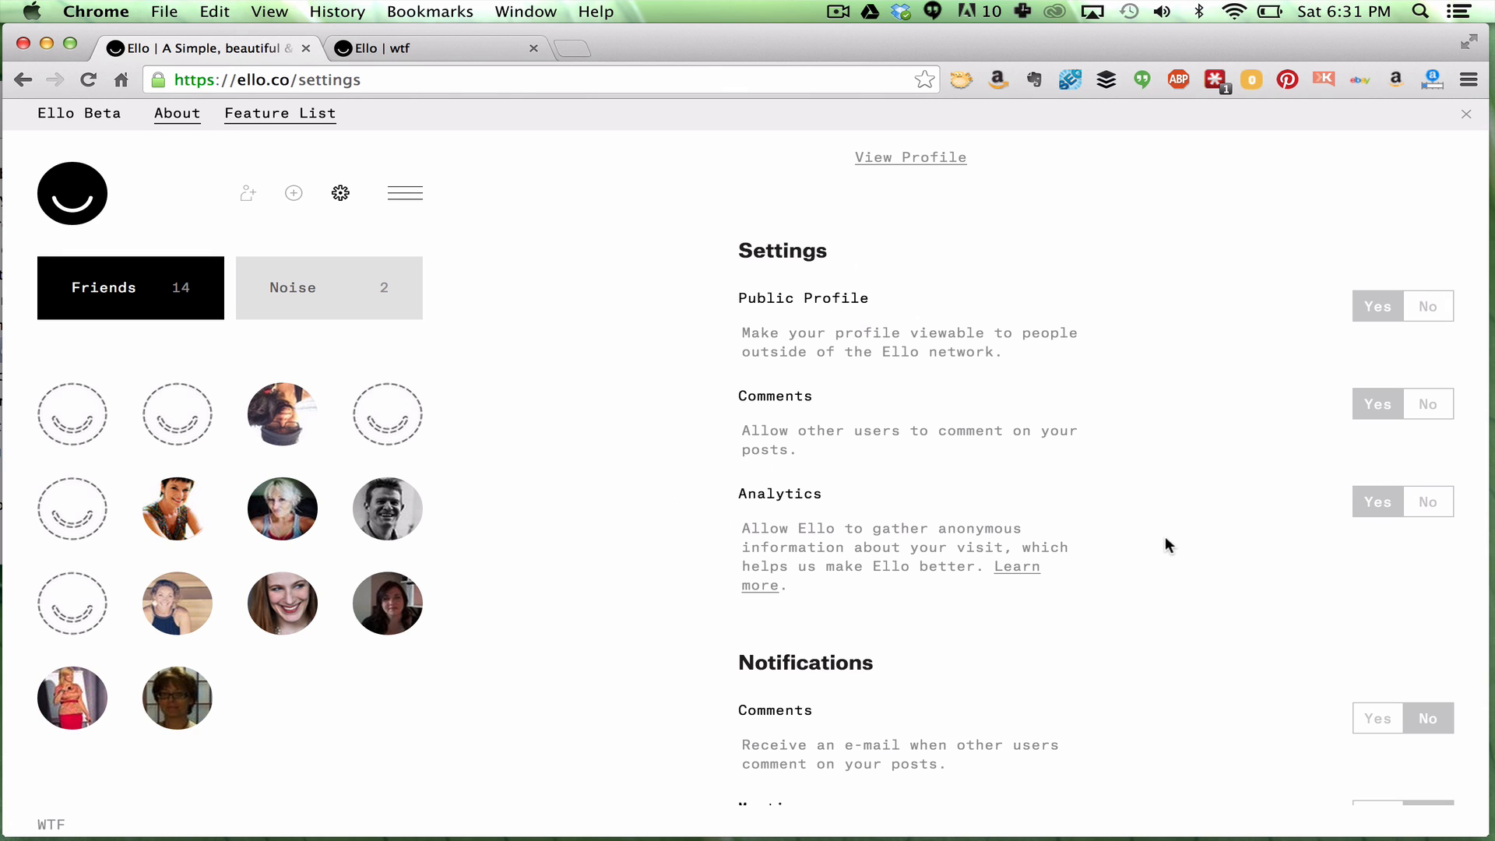
scroll(1162, 538, down, 3)
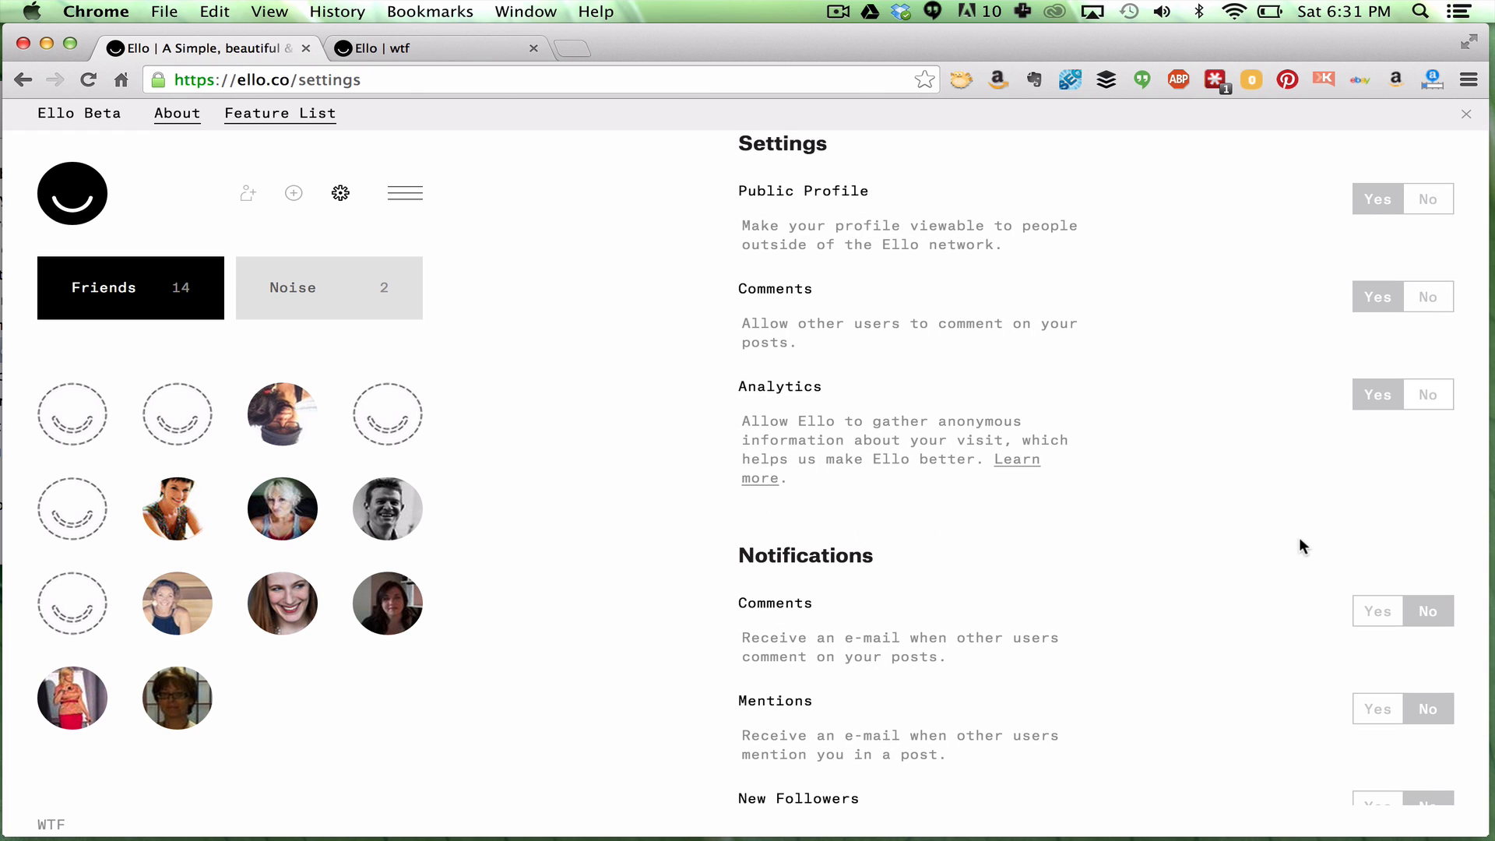
scroll(1300, 537, down, 5)
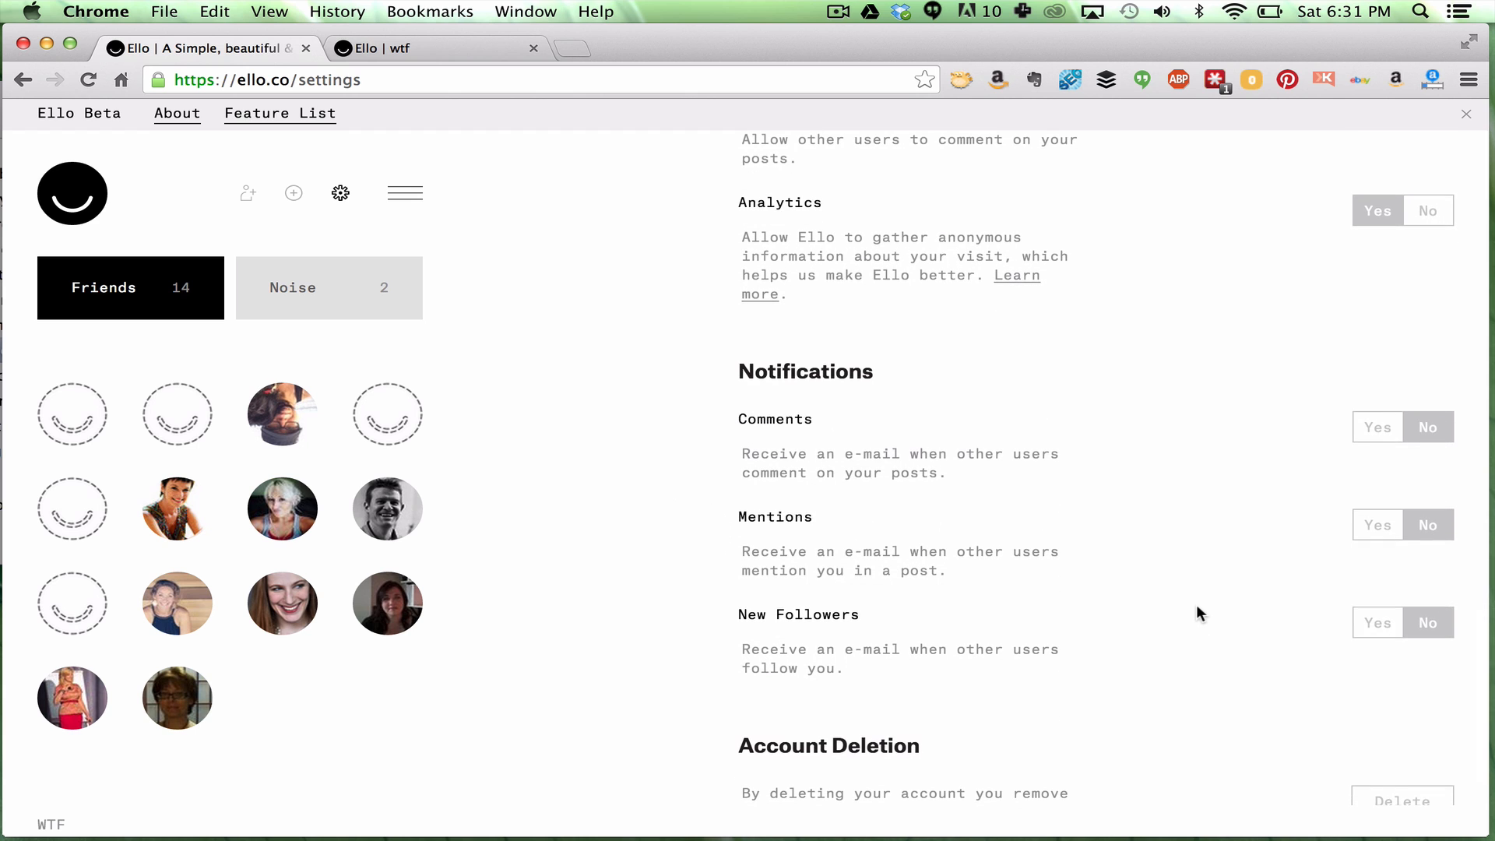
scroll(1197, 604, down, 2)
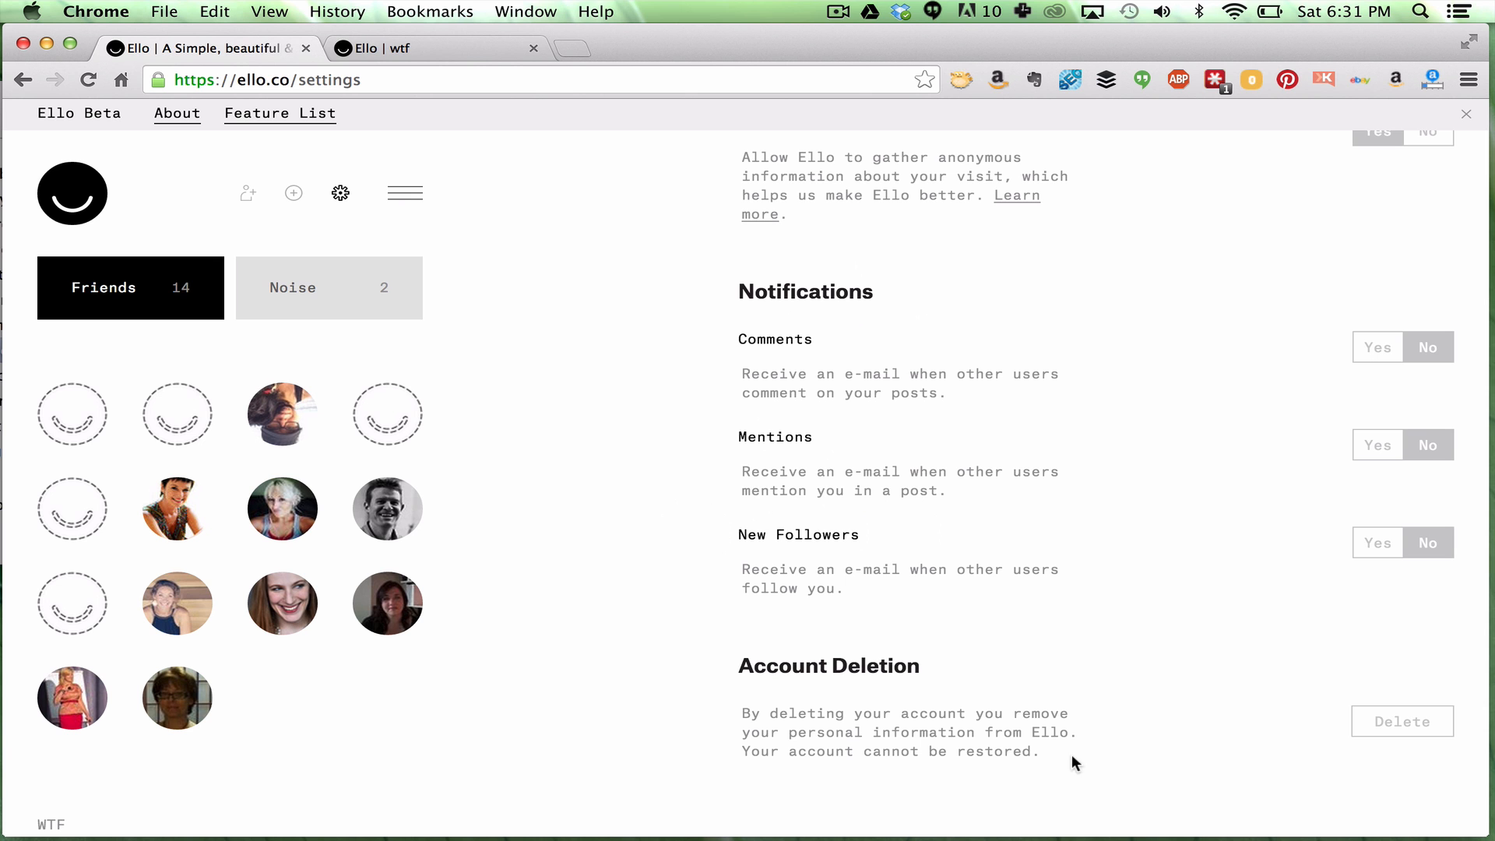
scroll(1014, 754, up, 15)
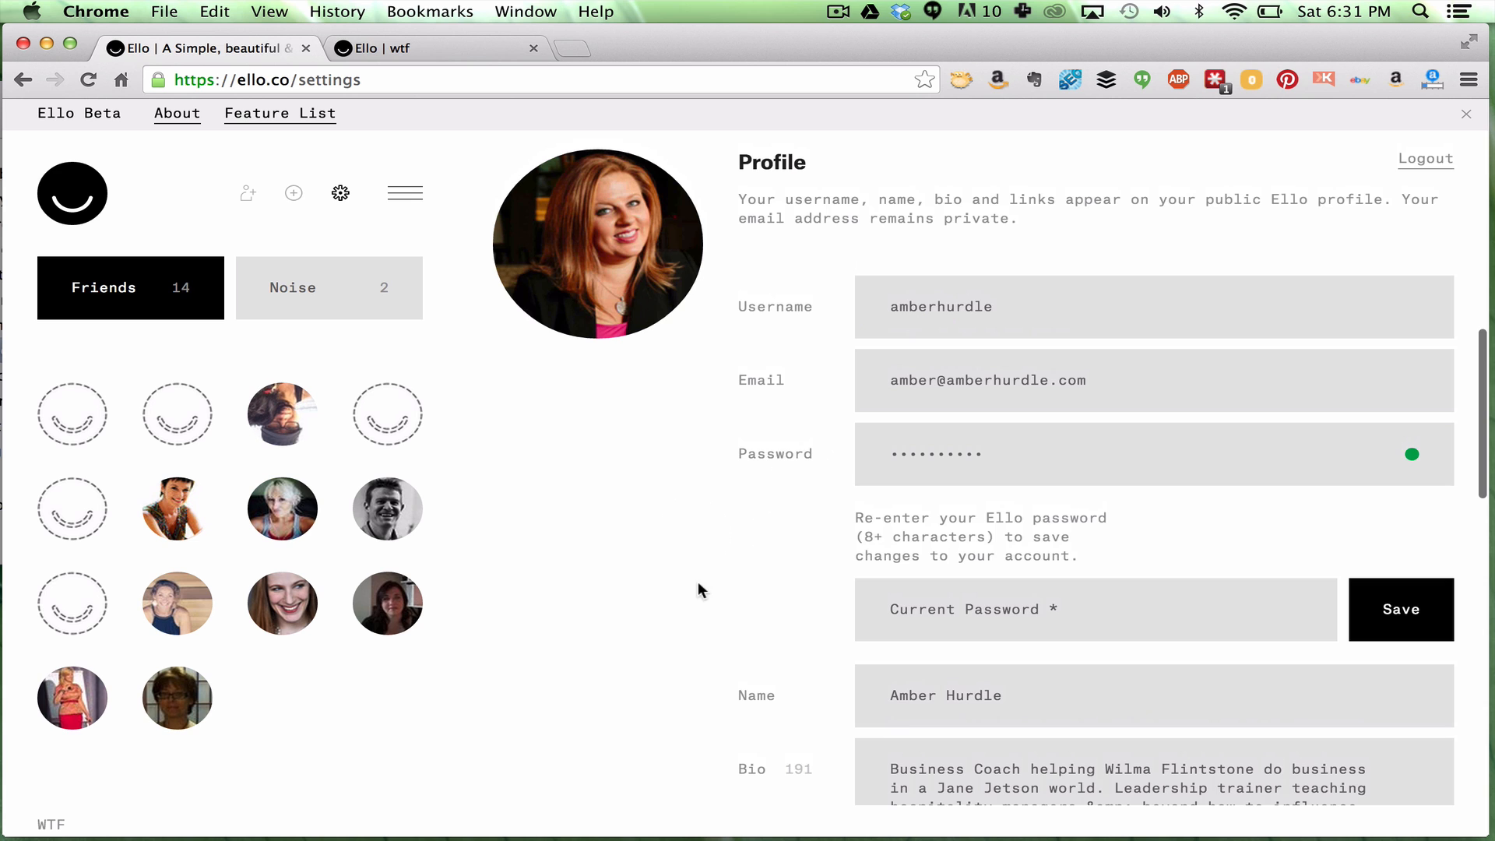
scroll(689, 546, up, 5)
scroll(689, 540, down, 3)
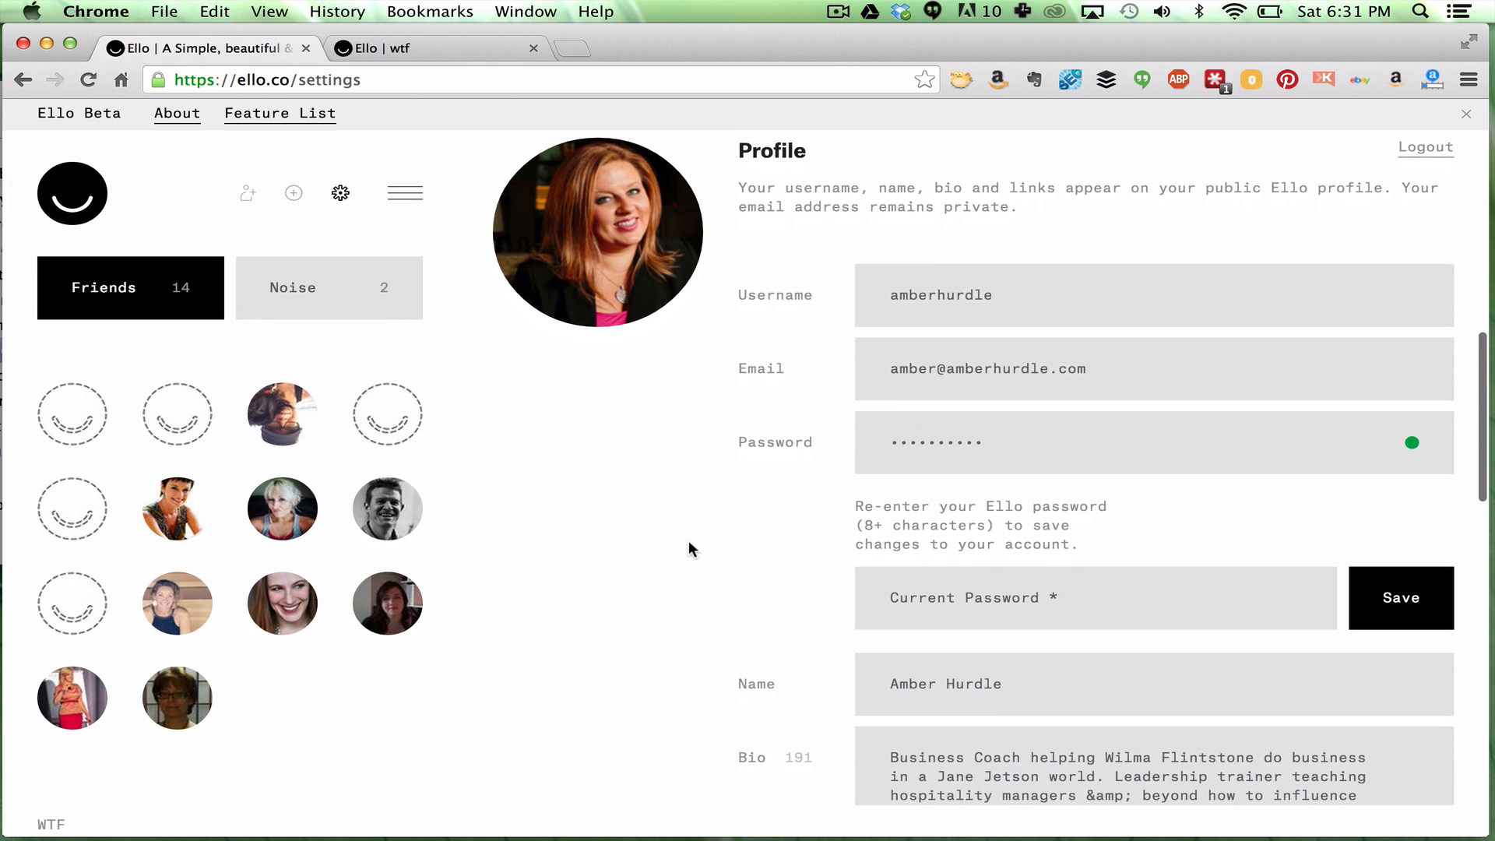
click(151, 291)
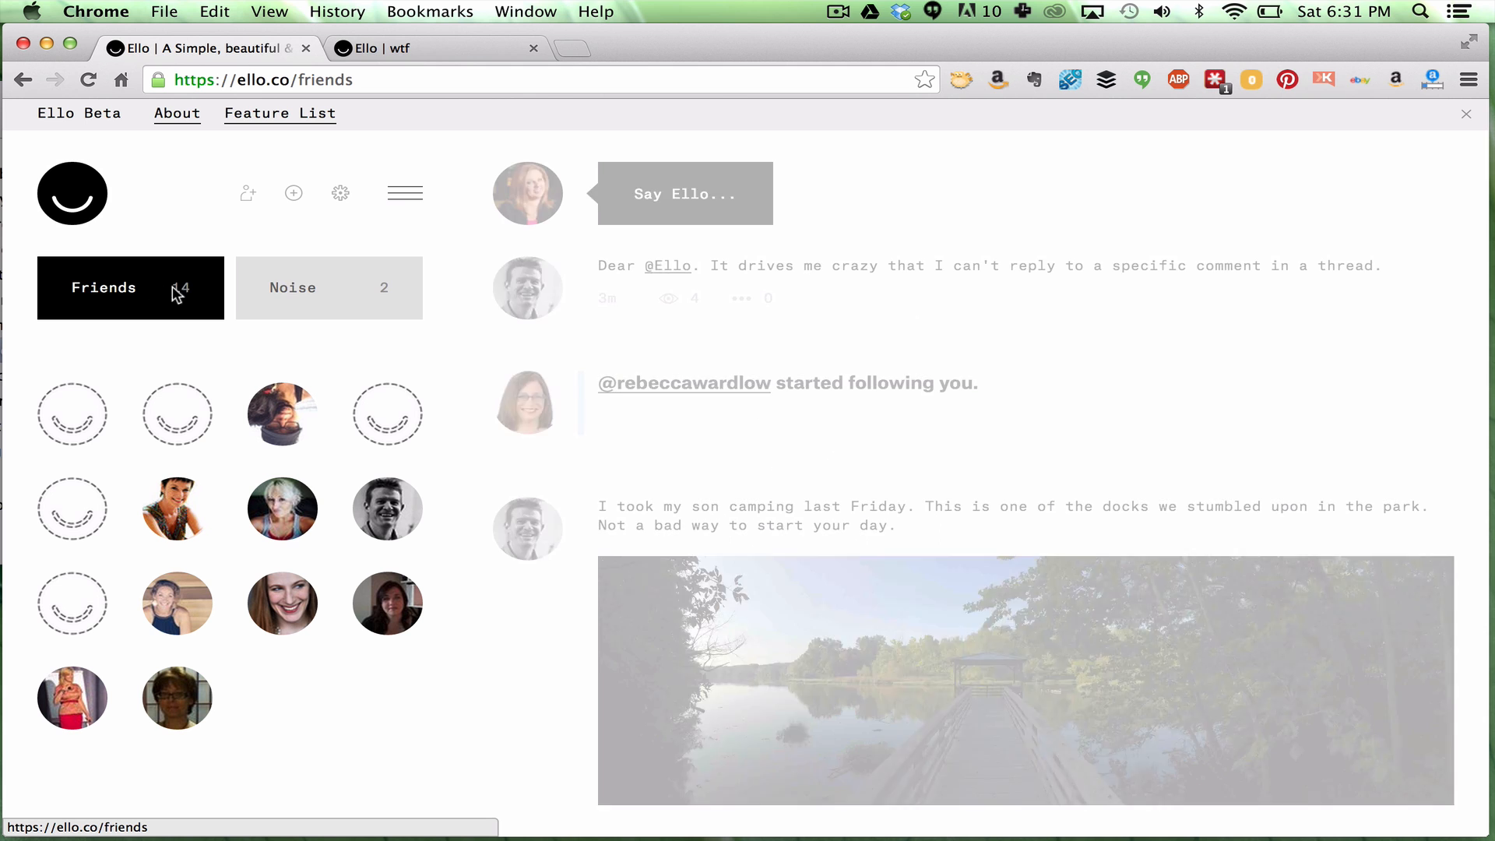
Browse the Friends feed's follow and invitation updates, then switch to the Noise feed
scroll(617, 398, down, 1)
scroll(615, 397, down, 5)
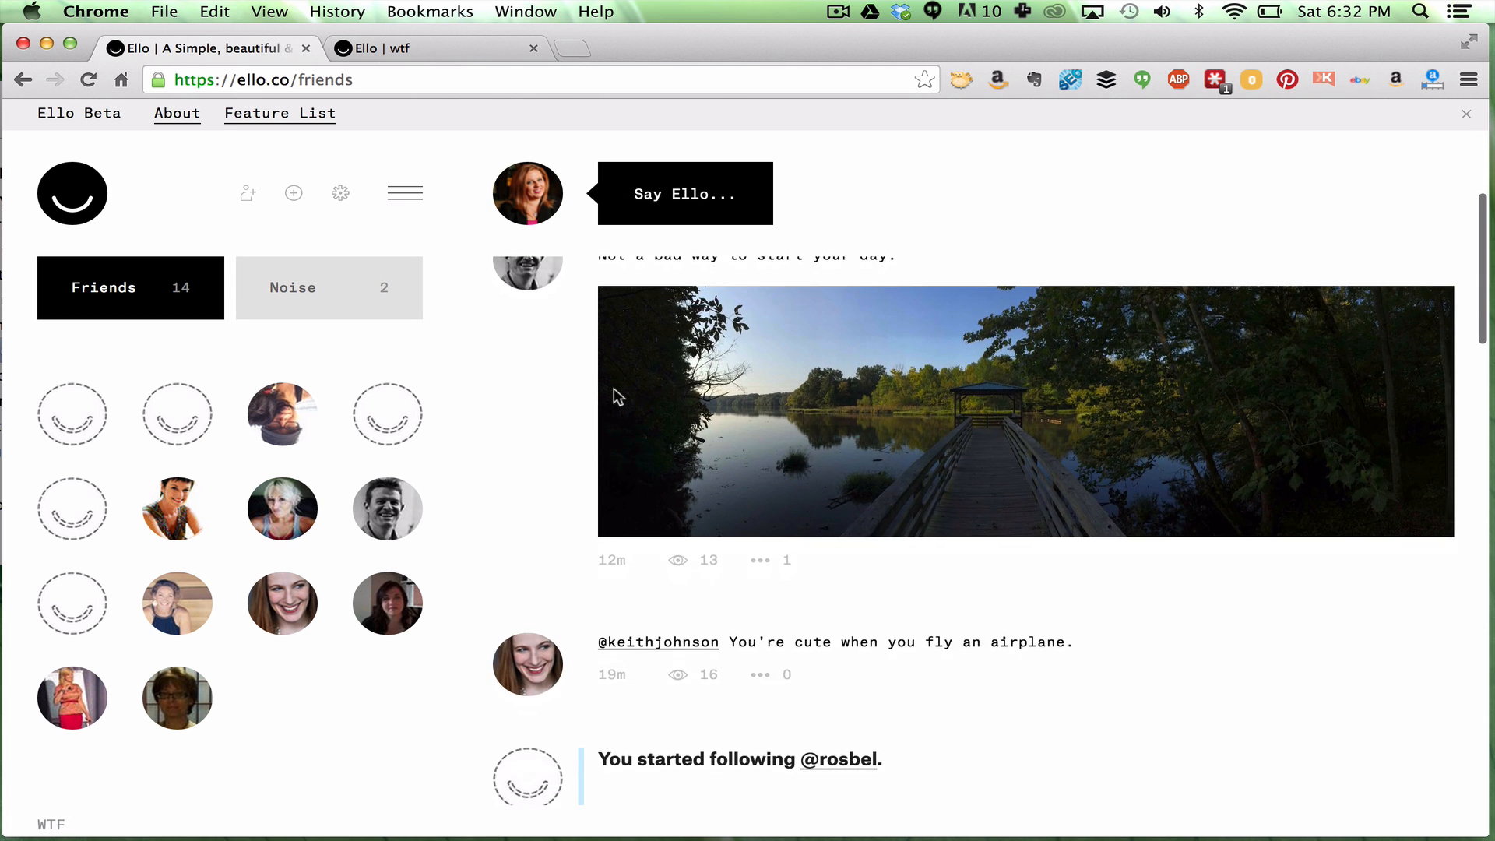
scroll(615, 396, down, 2)
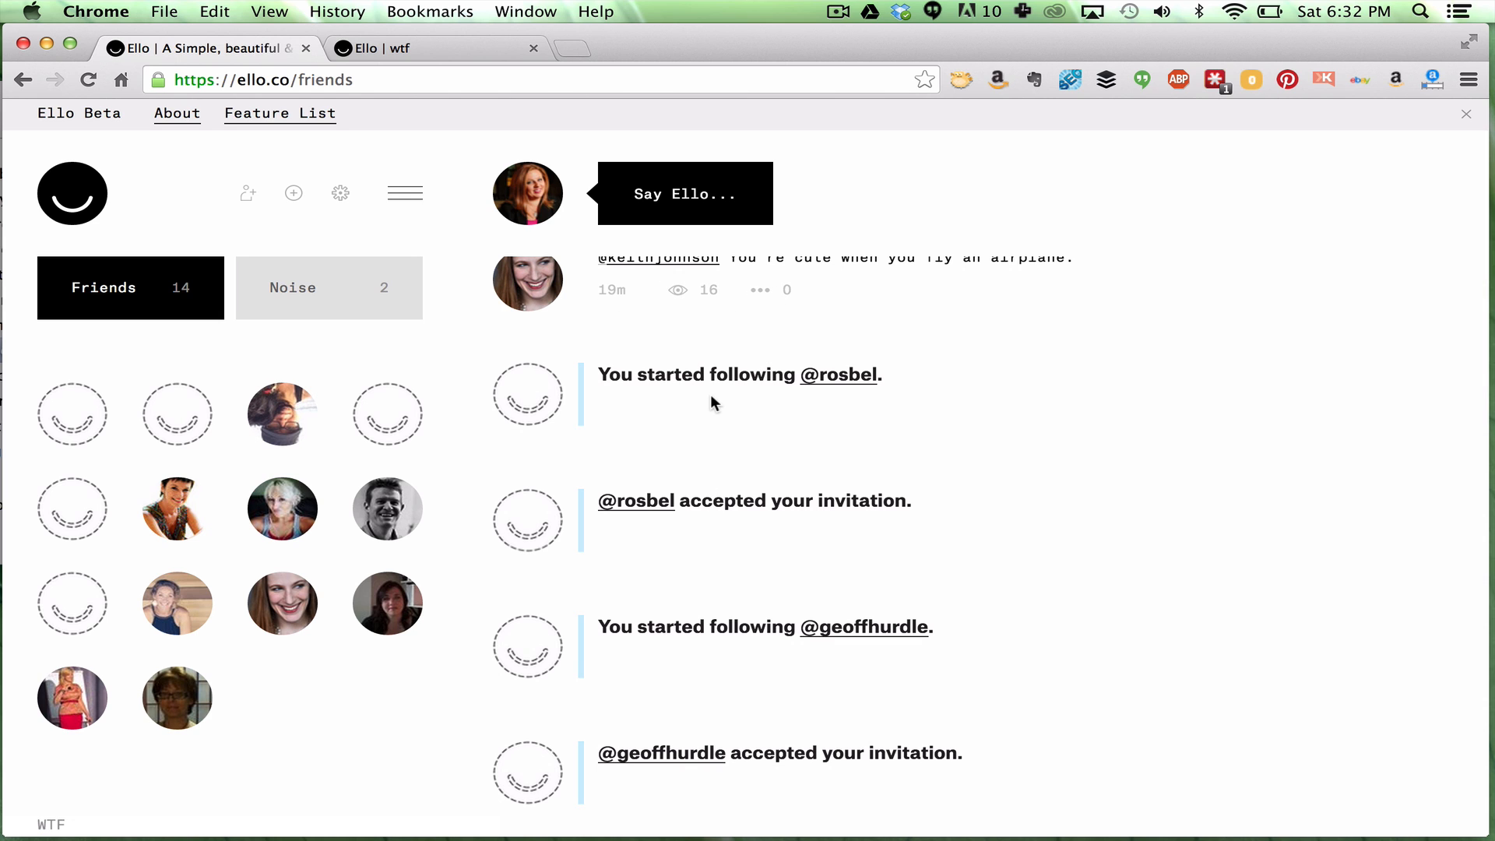
scroll(710, 396, up, 2)
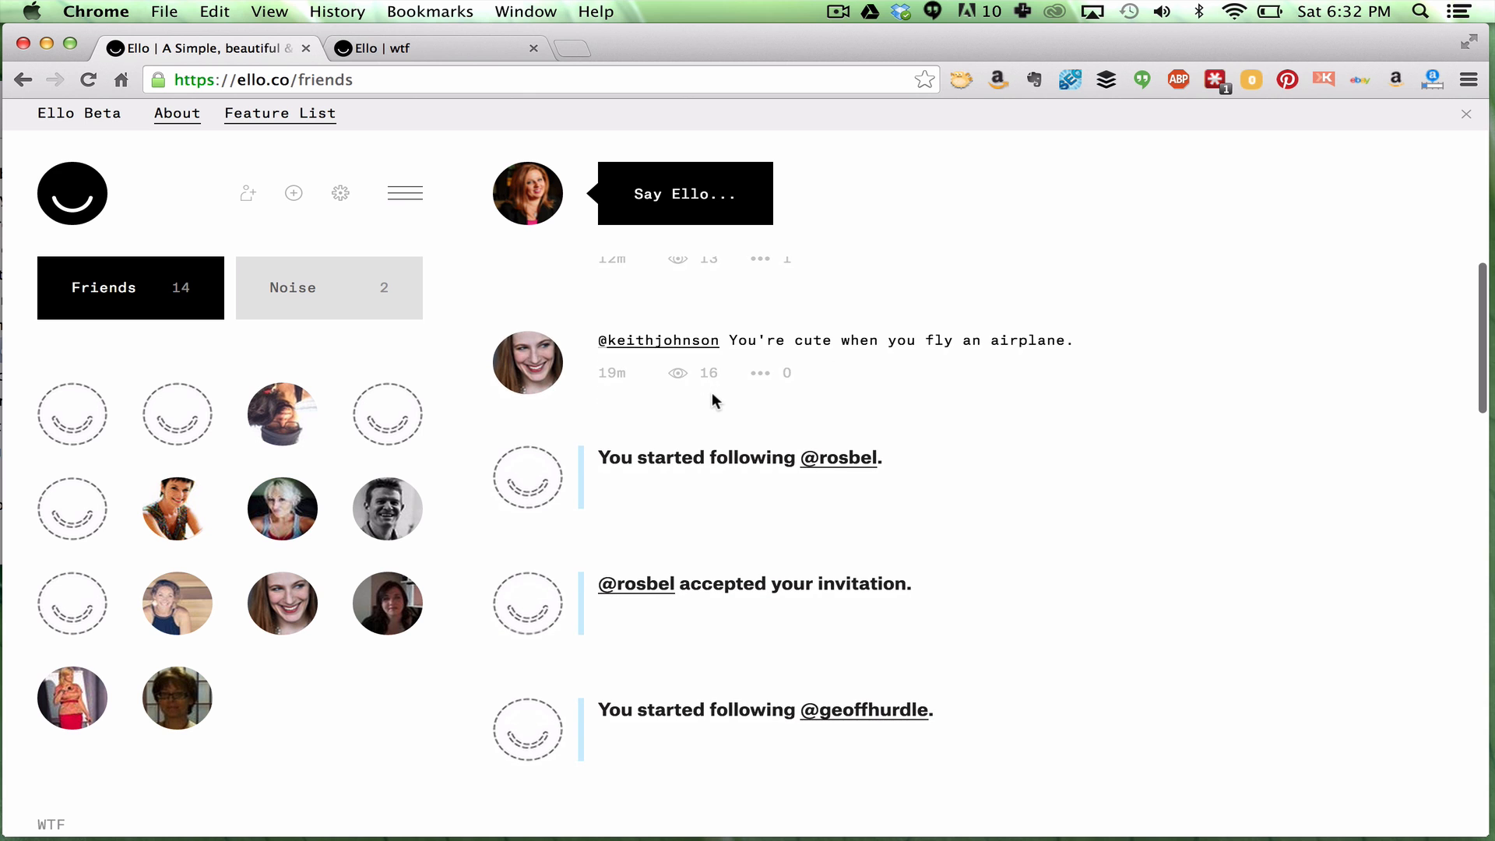
scroll(712, 391, down, 2)
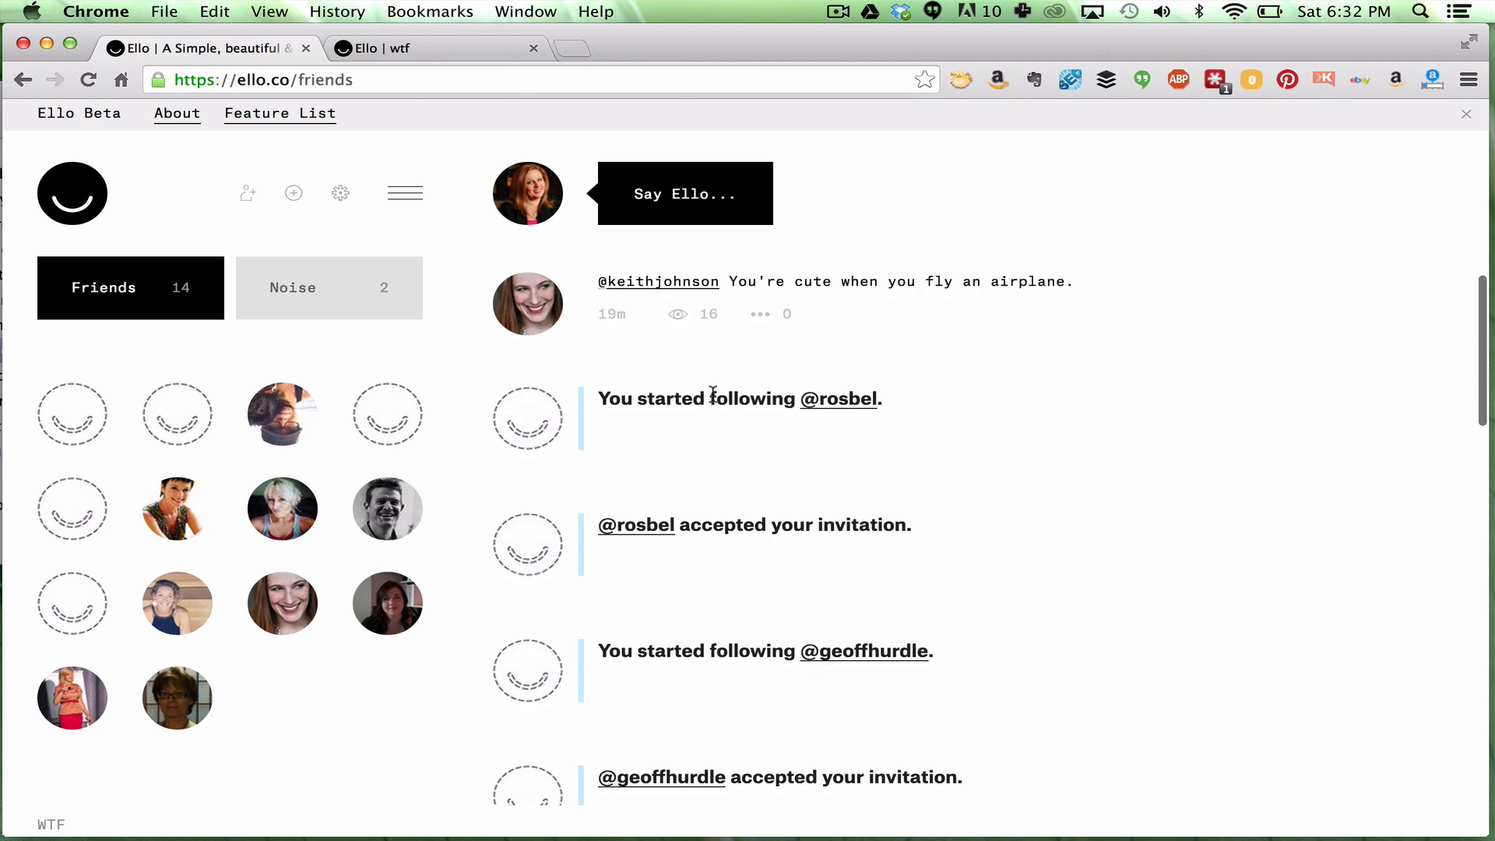
scroll(712, 393, down, 5)
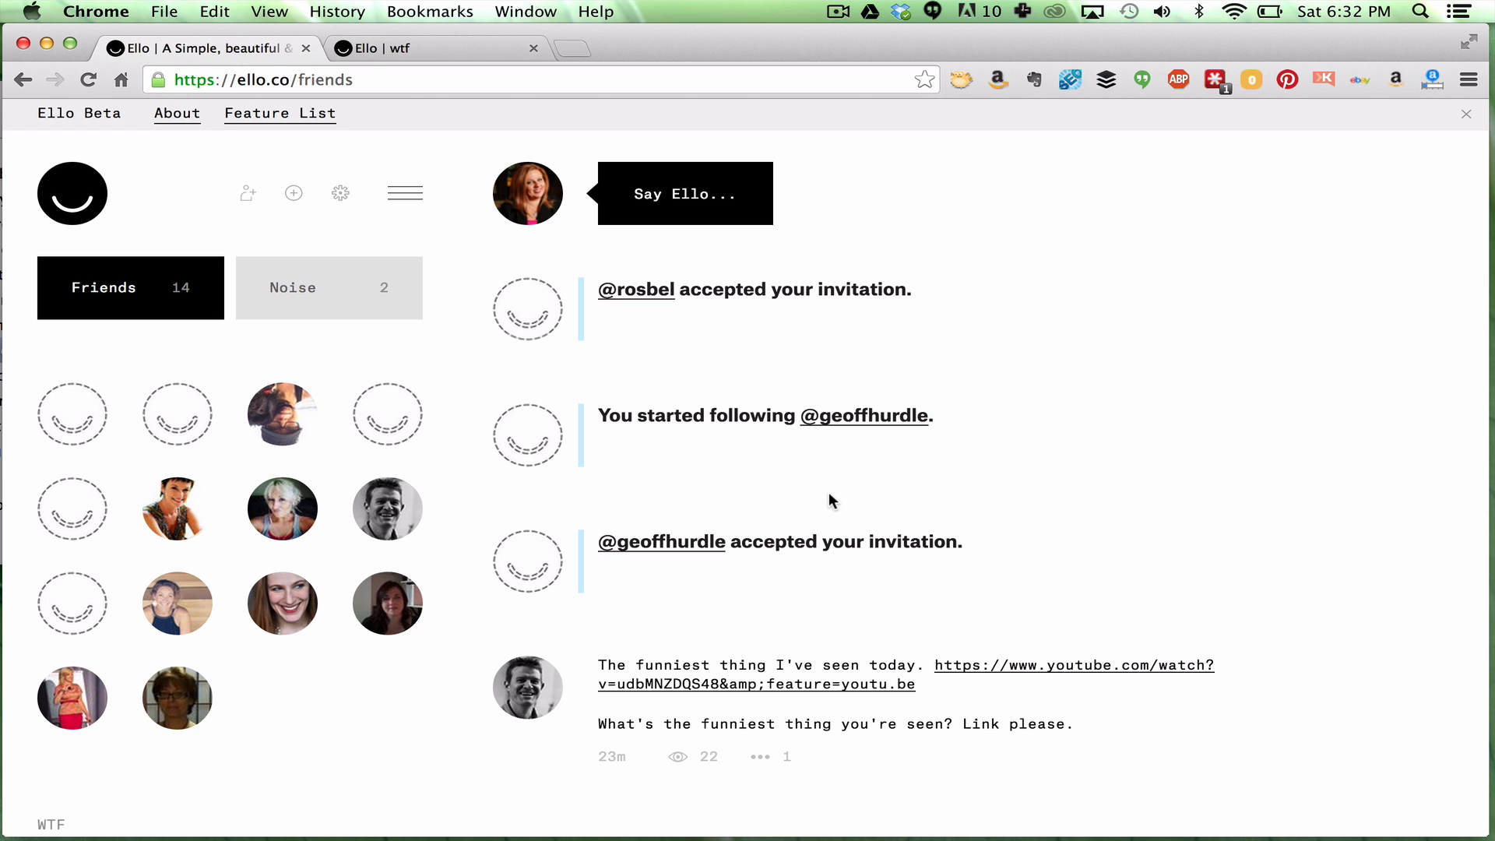
scroll(829, 492, up, 2)
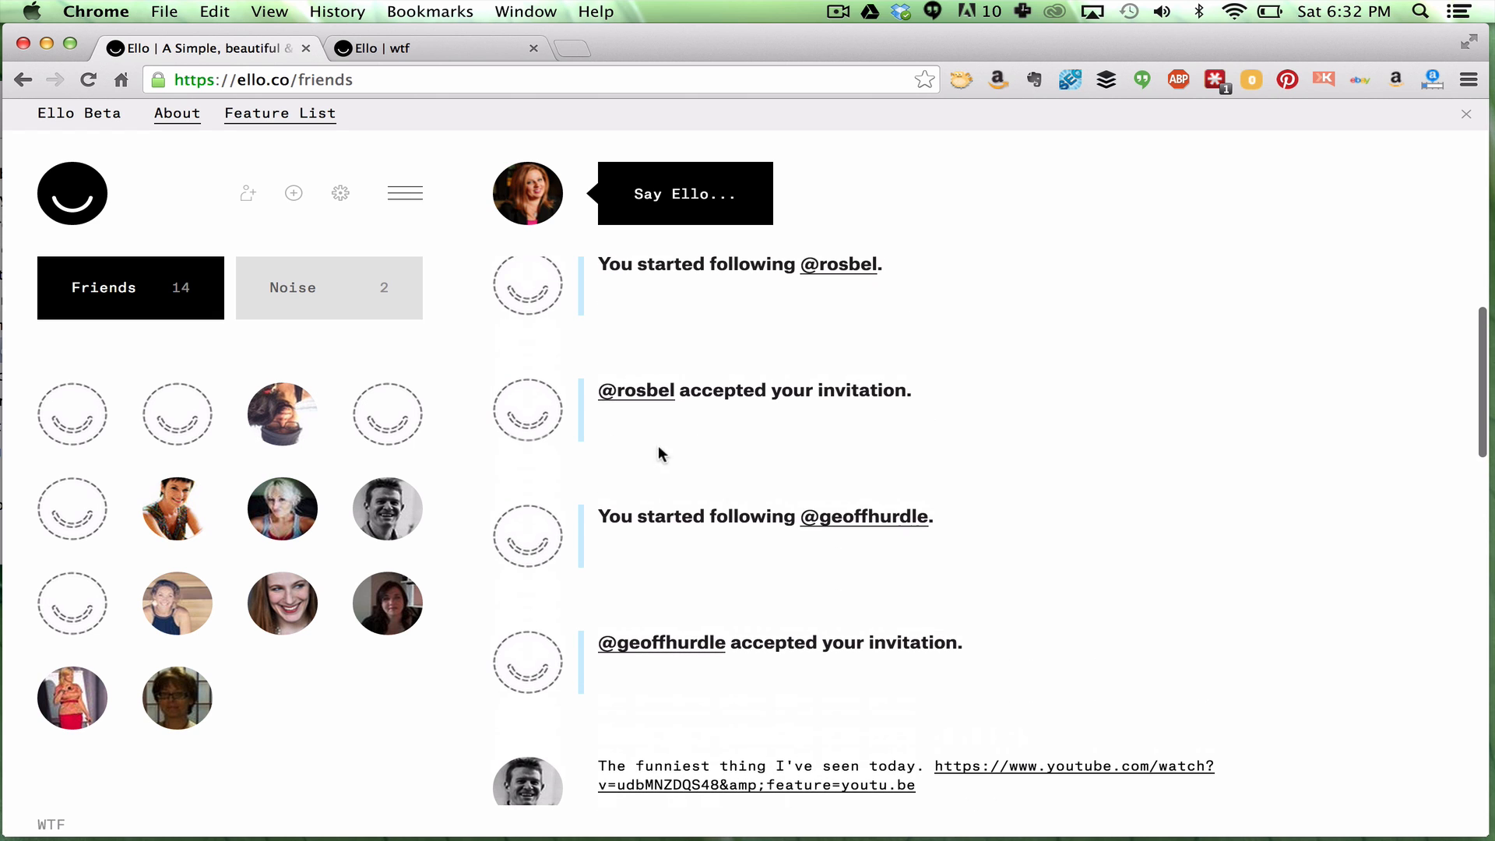
click(352, 289)
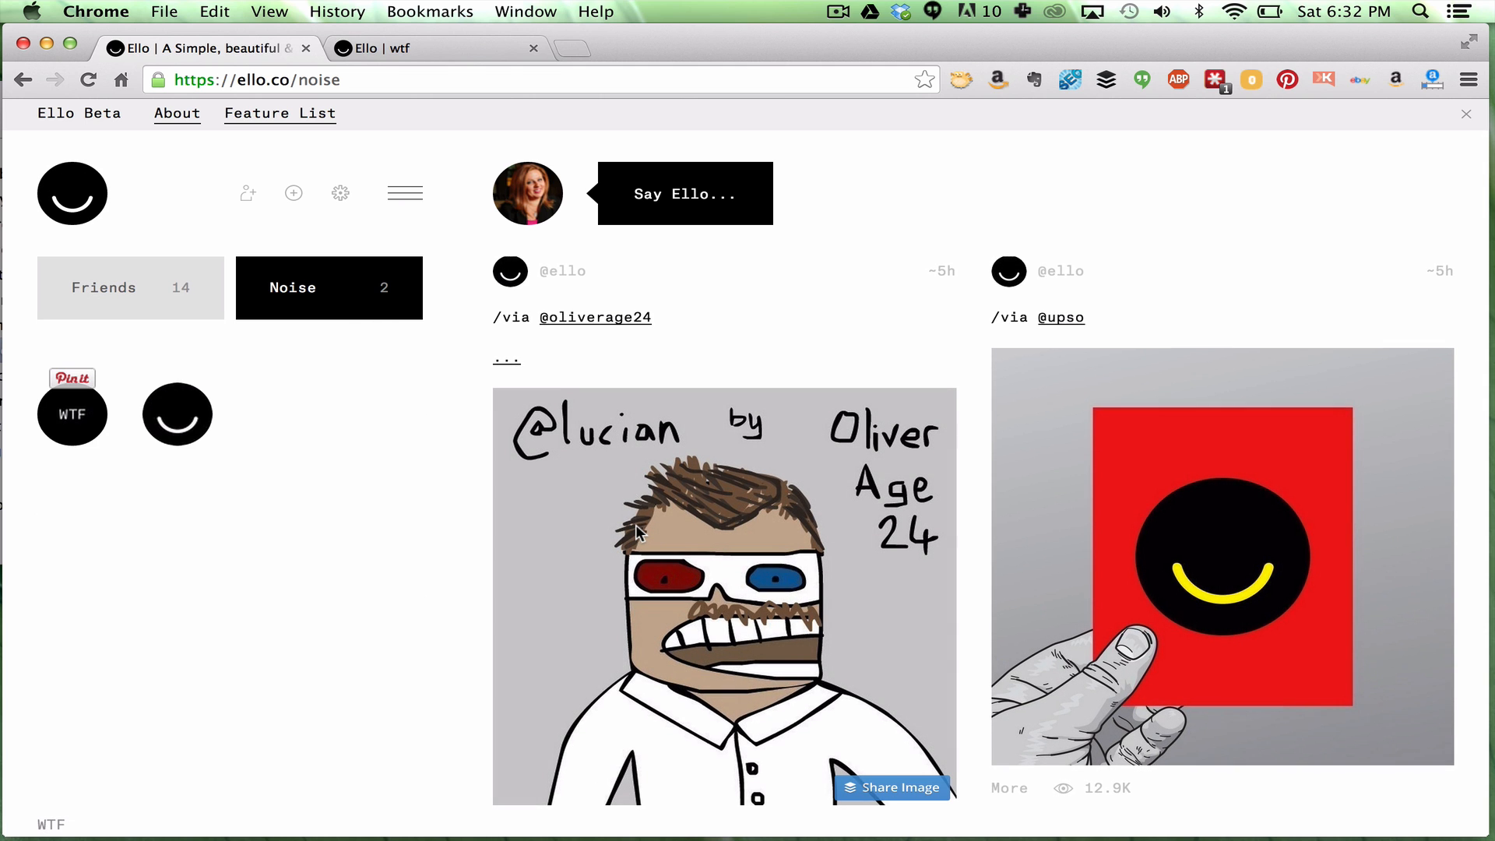
scroll(636, 525, down, 3)
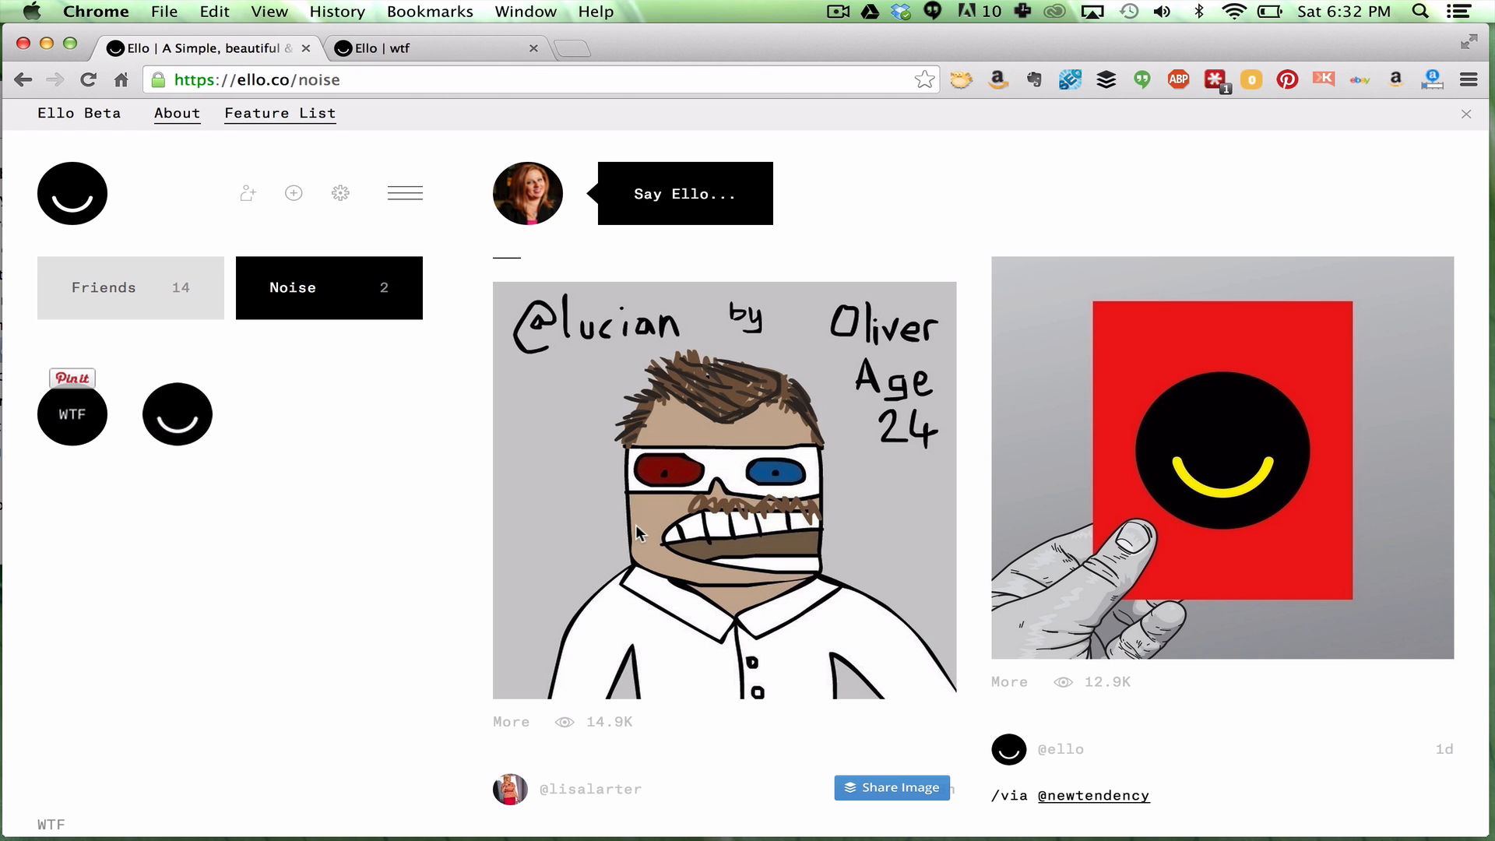
scroll(967, 624, down, 2)
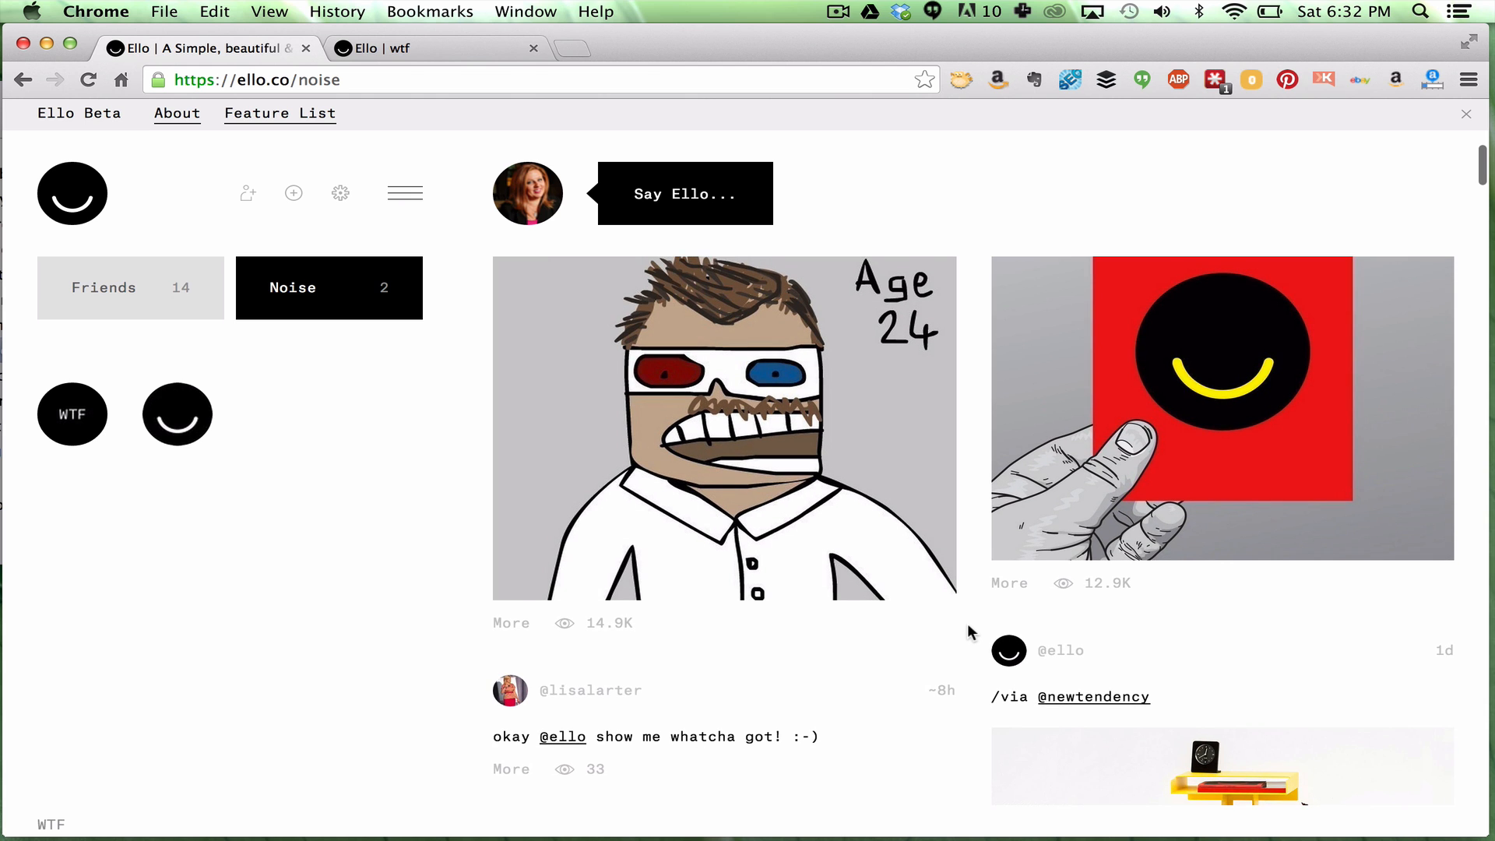
scroll(967, 623, down, 2)
scroll(967, 631, down, 1)
scroll(968, 626, down, 3)
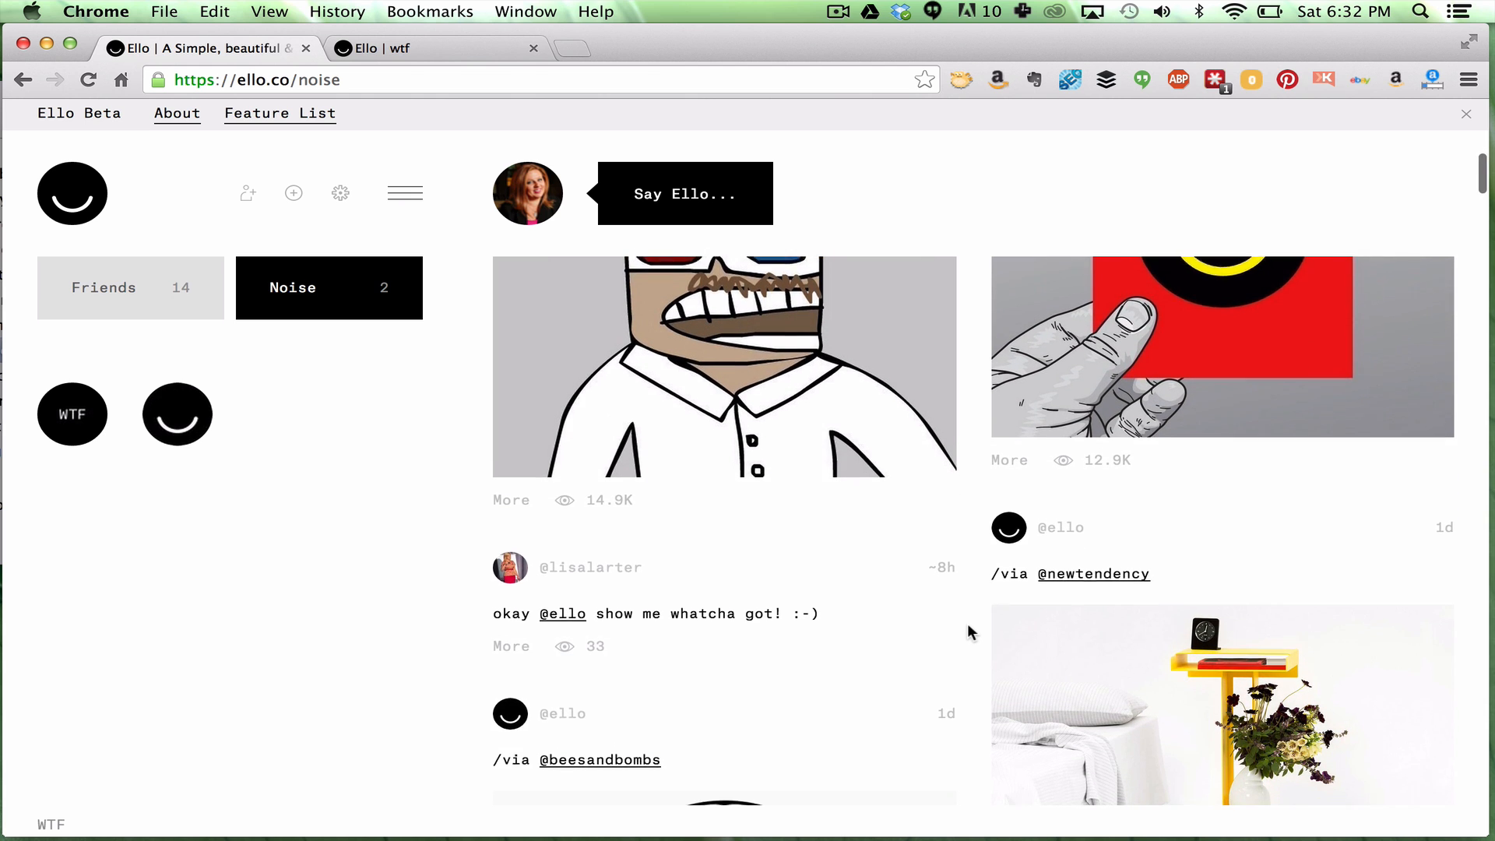
scroll(967, 623, down, 15)
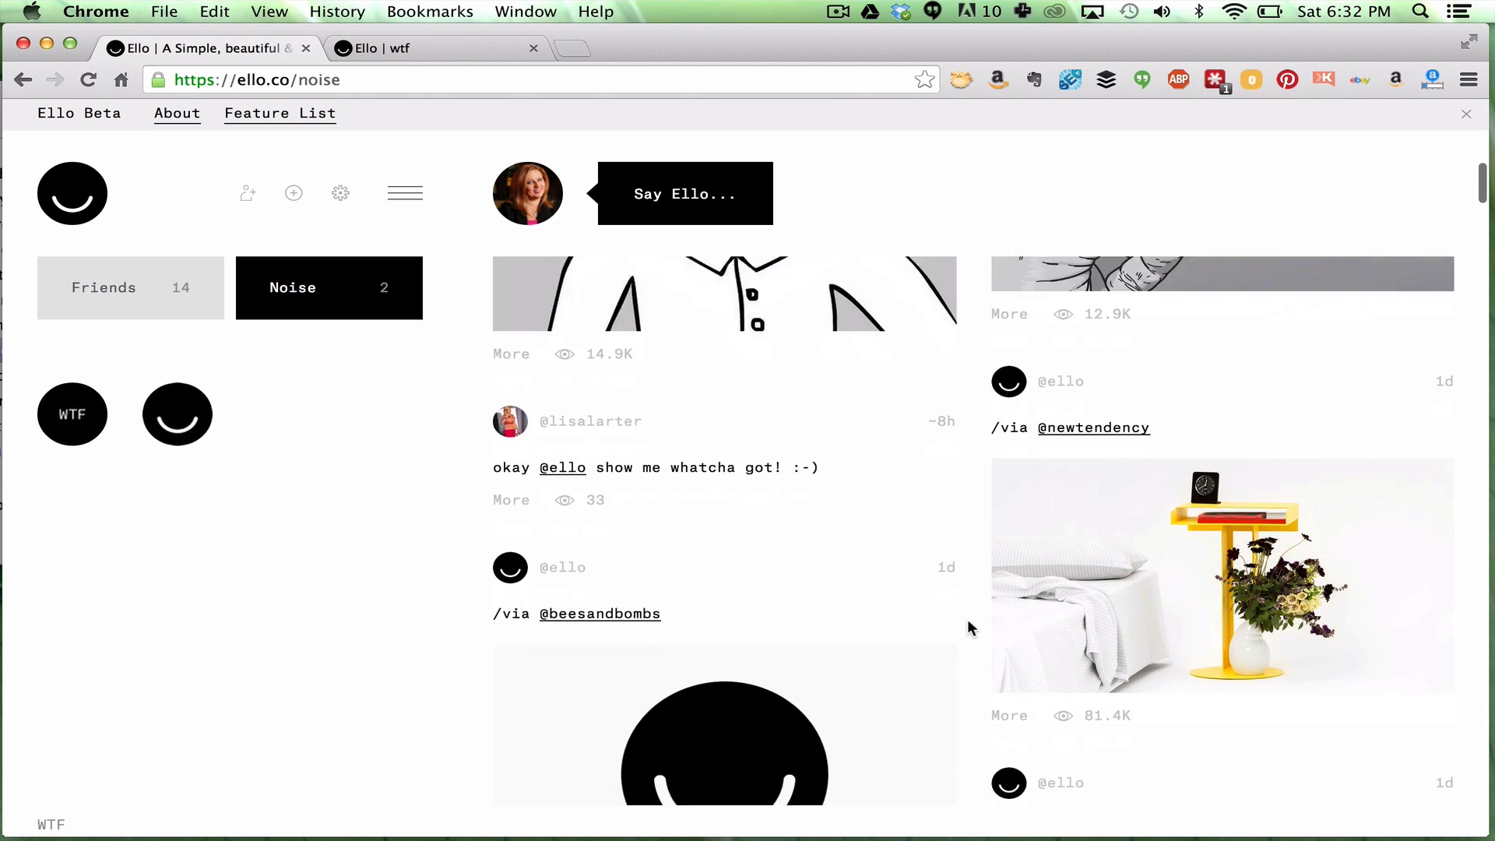
scroll(967, 615, down, 5)
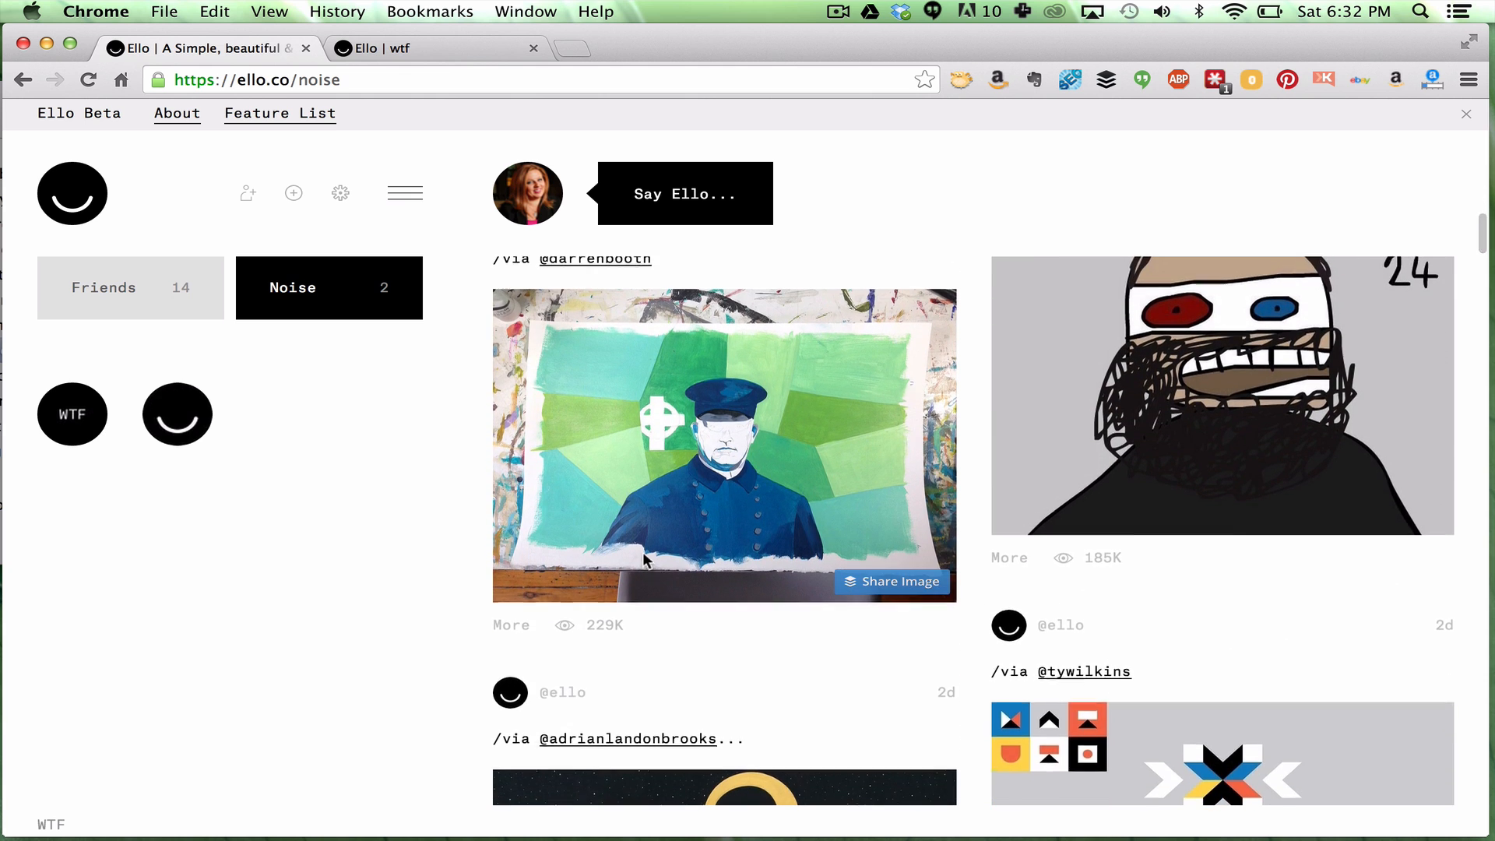
scroll(642, 561, up, 10)
click(139, 273)
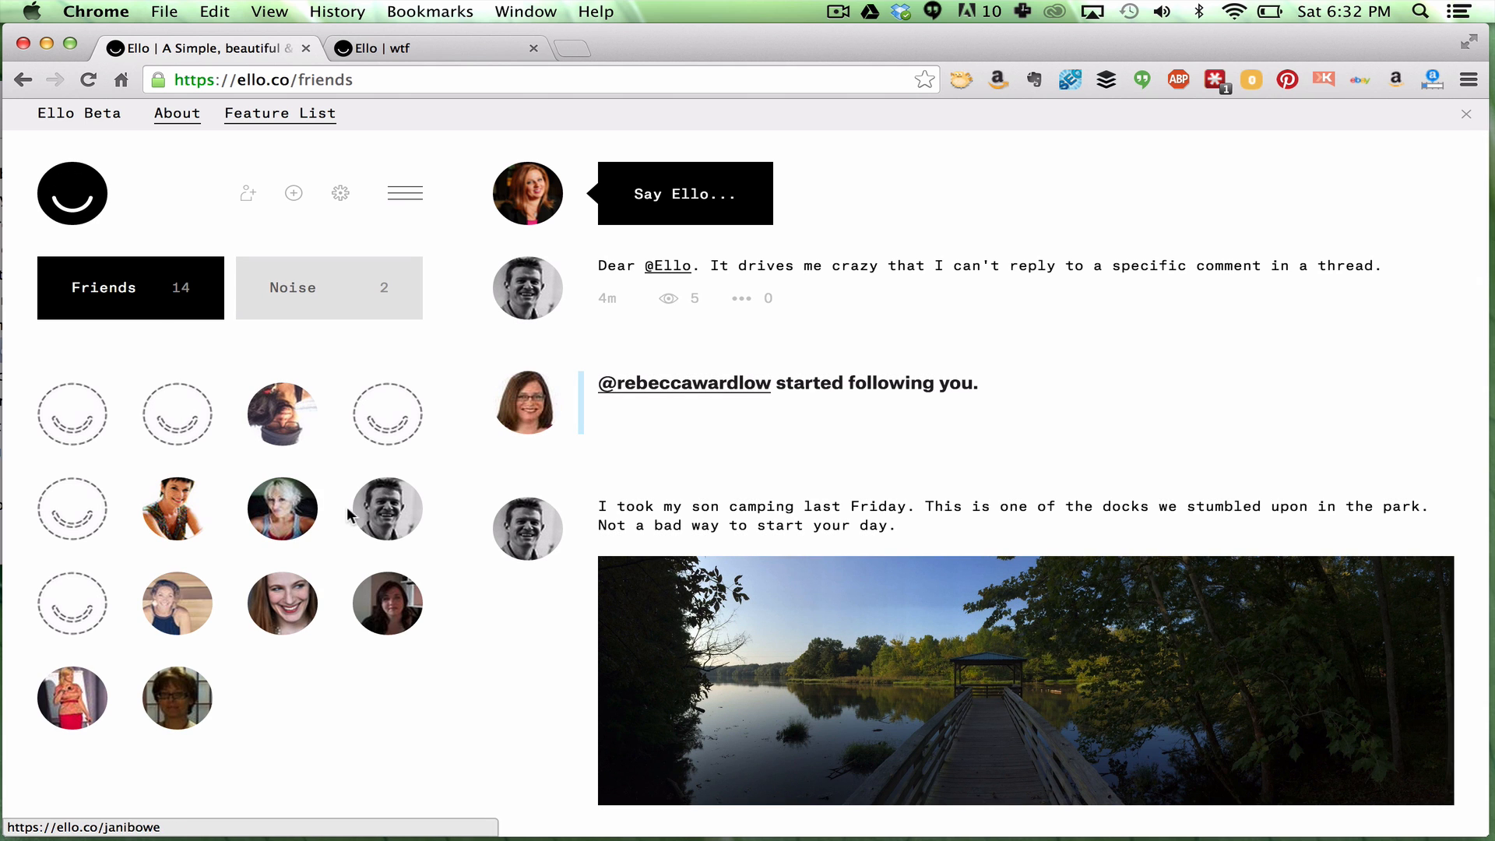
View a friend's profile from the Friends grid, then return to your own profile
click(368, 519)
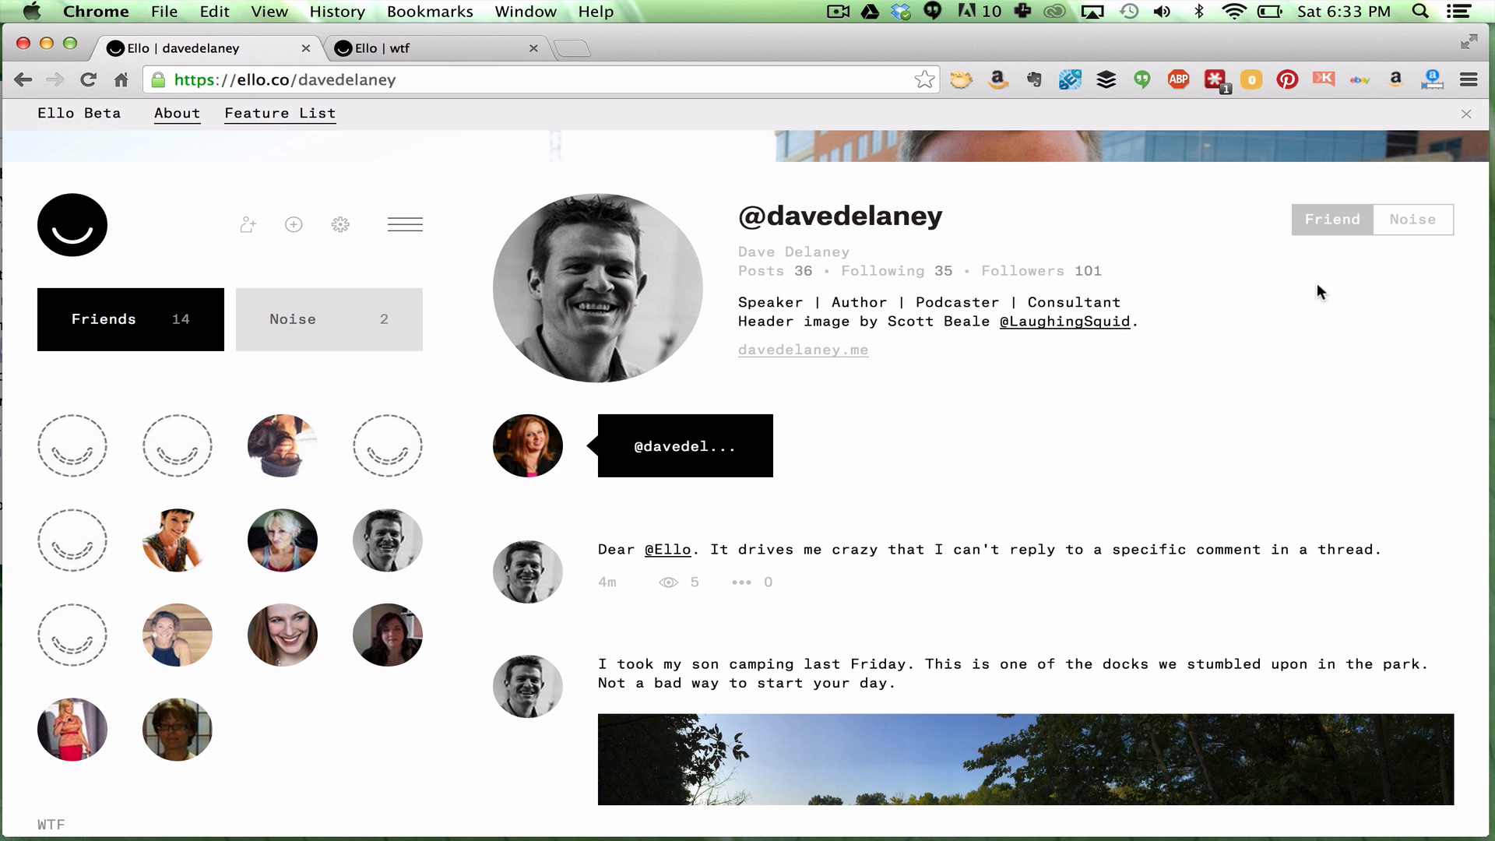
scroll(1318, 285, up, 5)
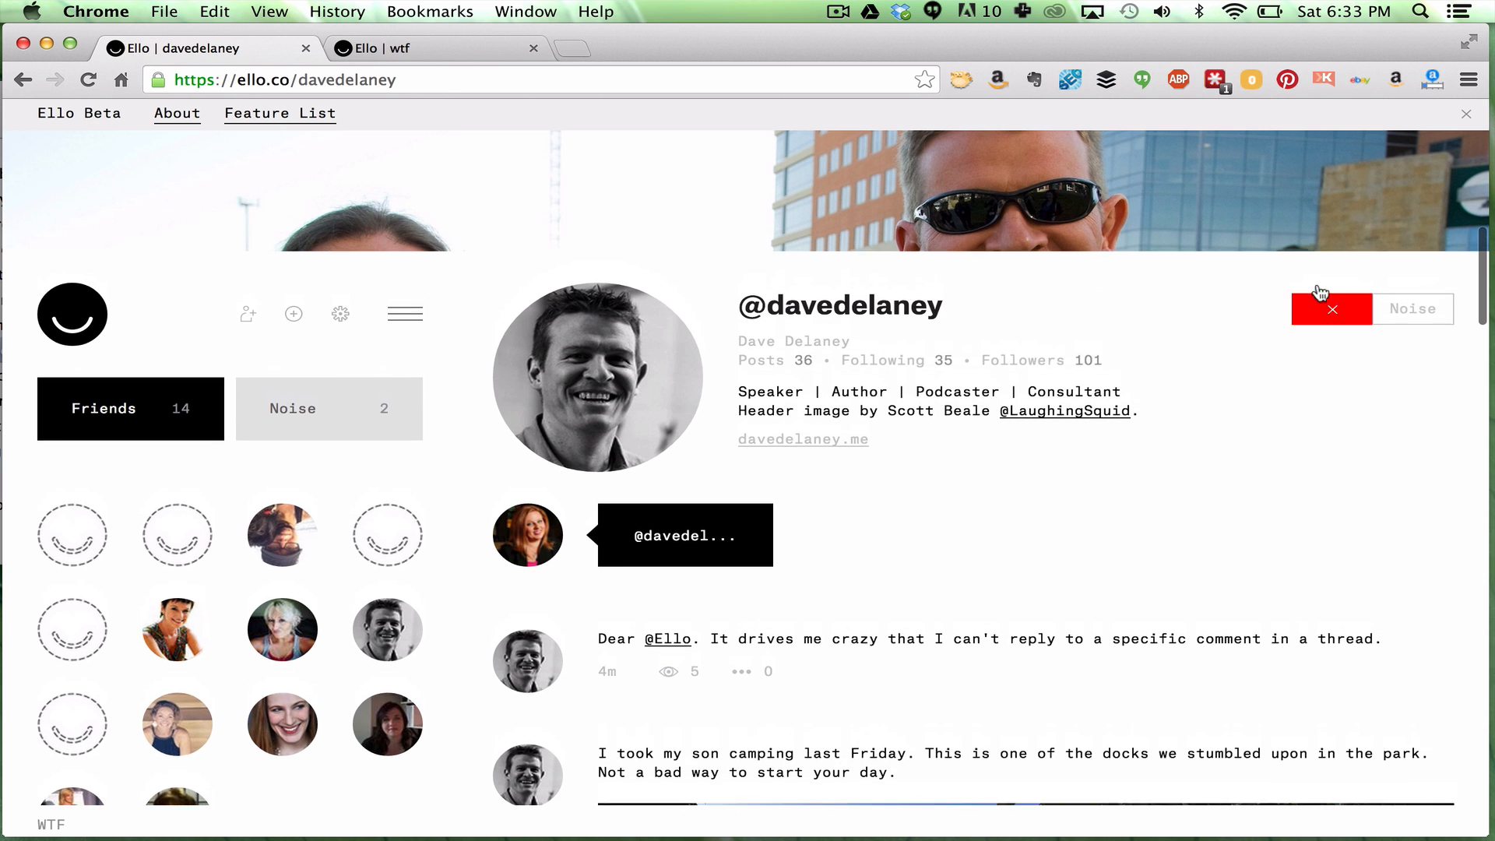
scroll(1317, 284, down, 5)
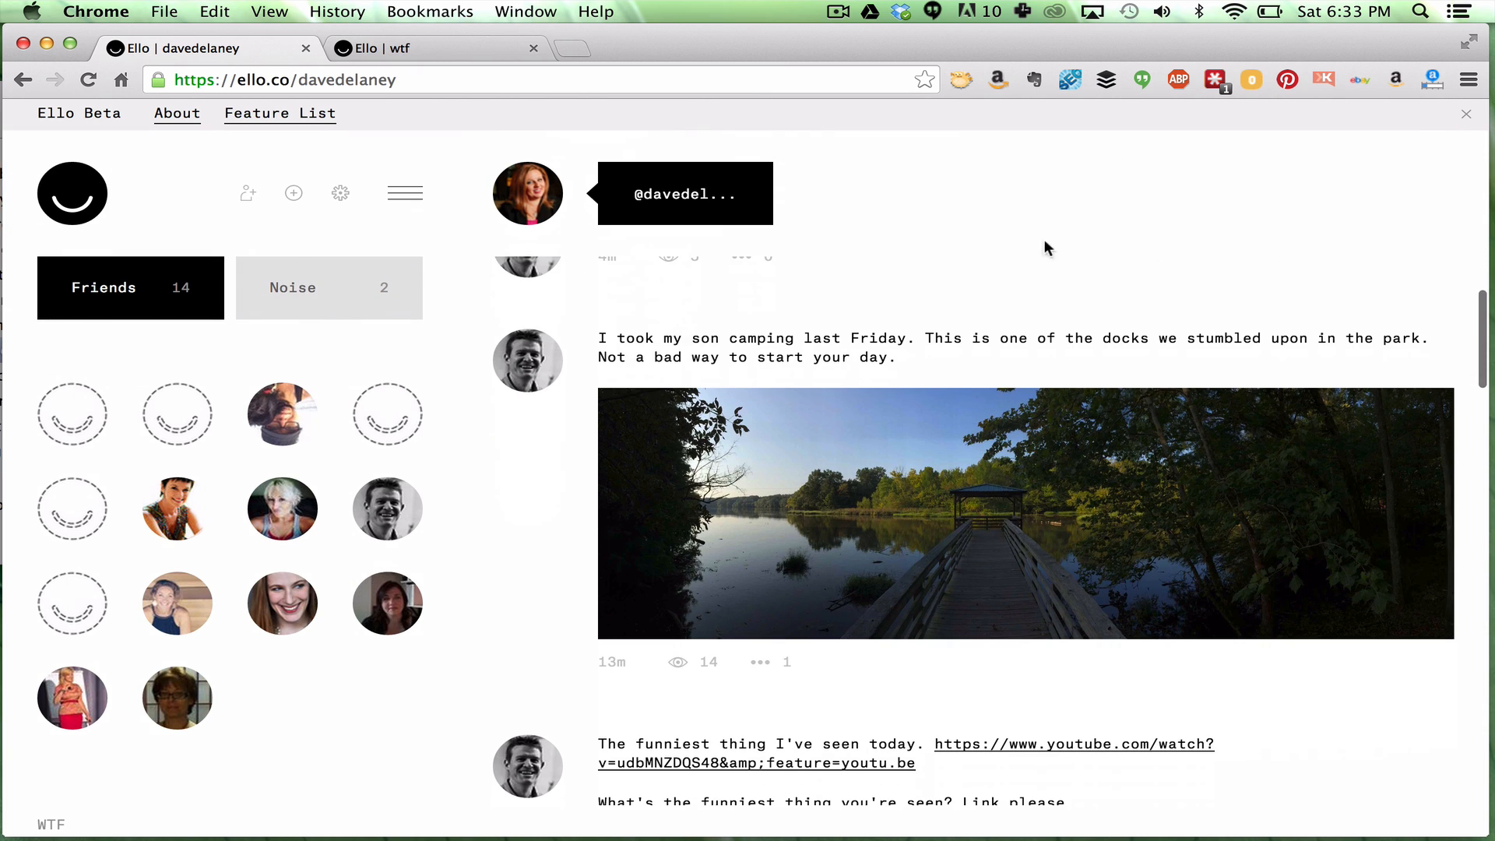
click(527, 201)
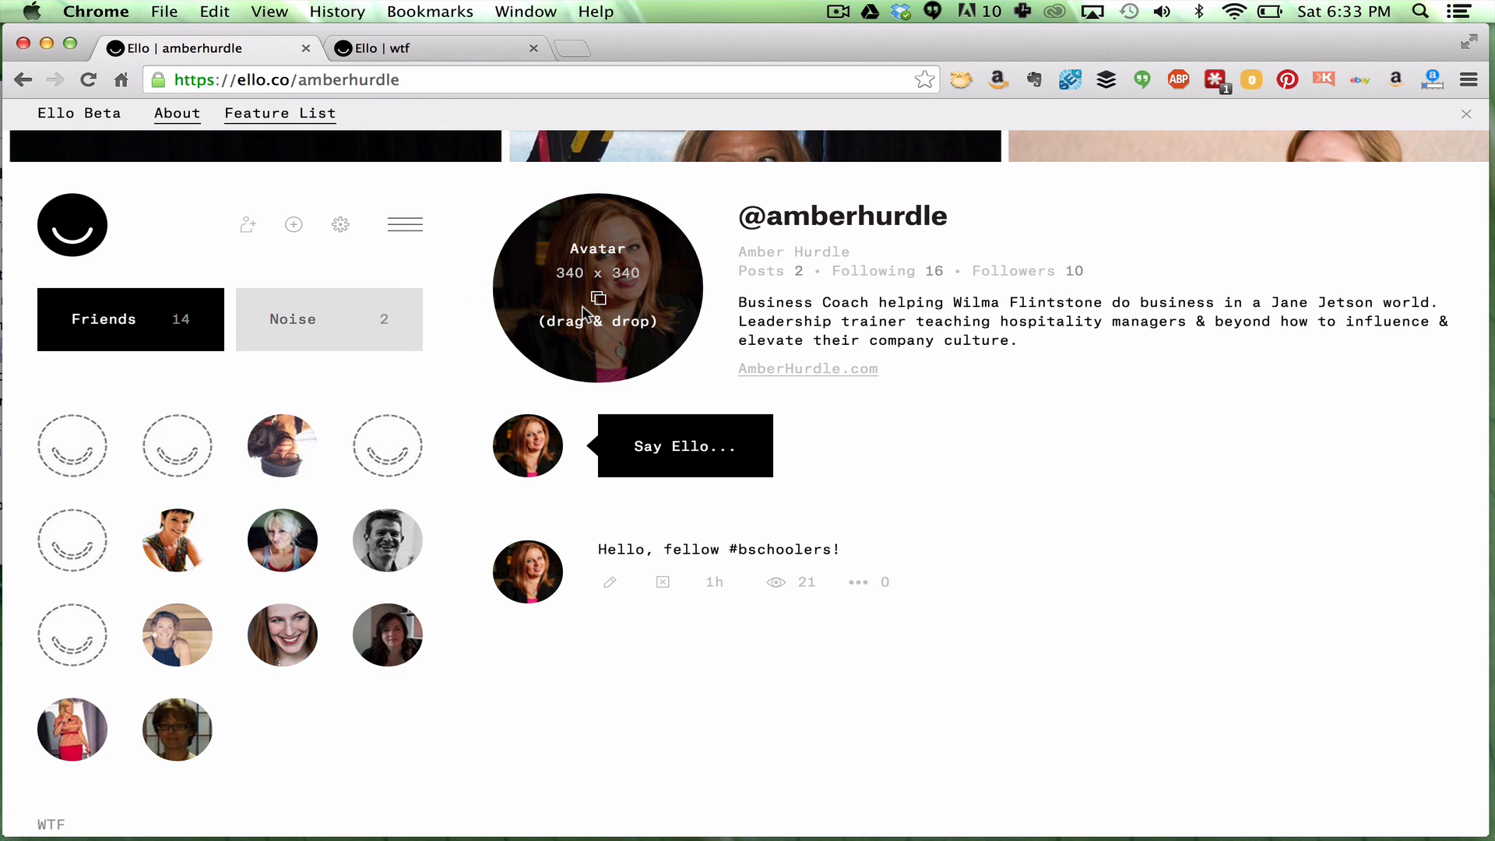
scroll(584, 310, up, 3)
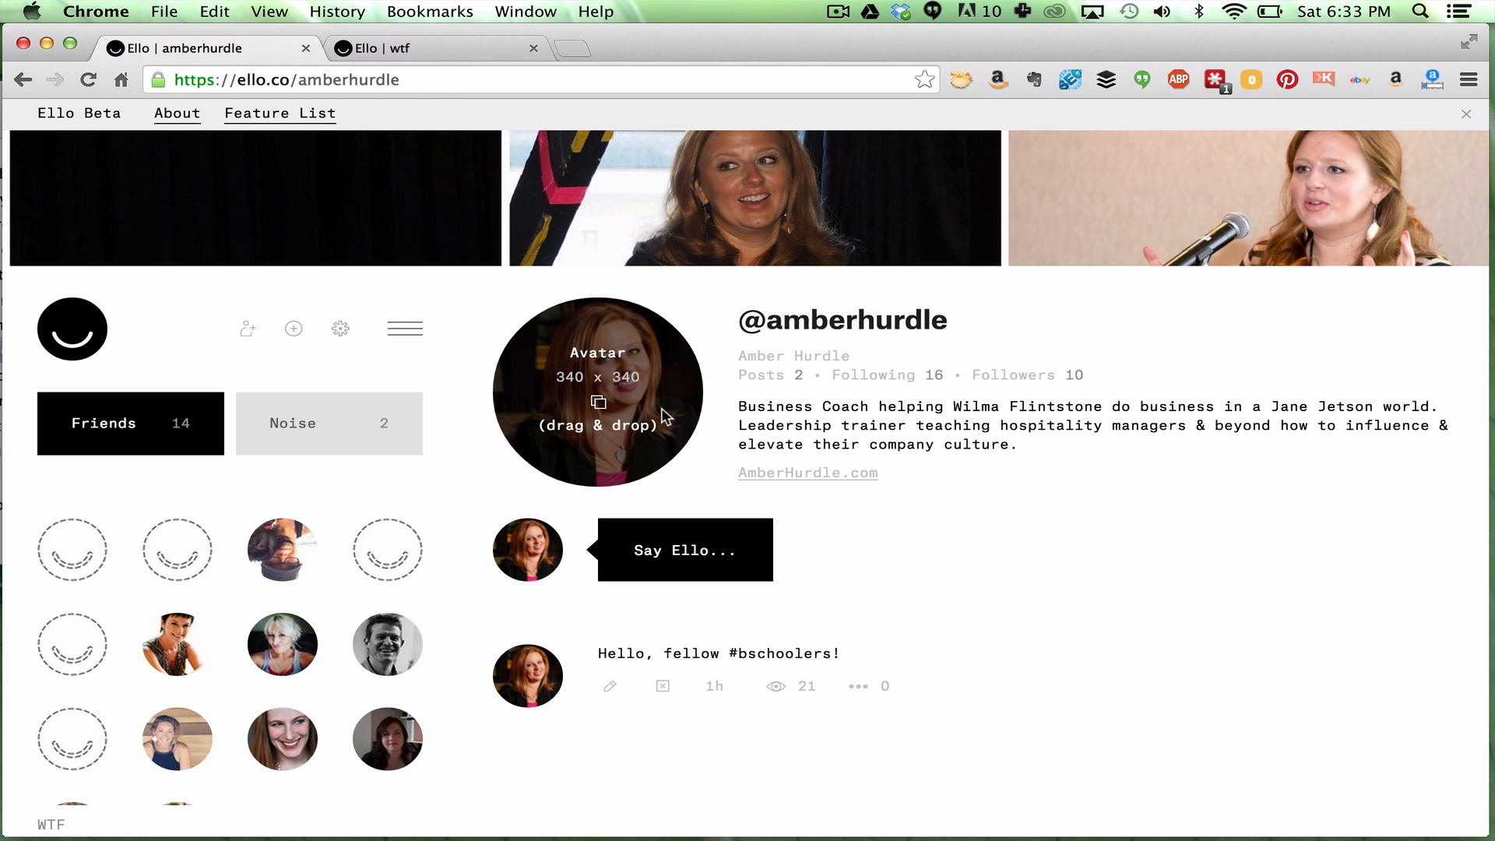
scroll(664, 413, up, 9)
scroll(665, 413, up, 4)
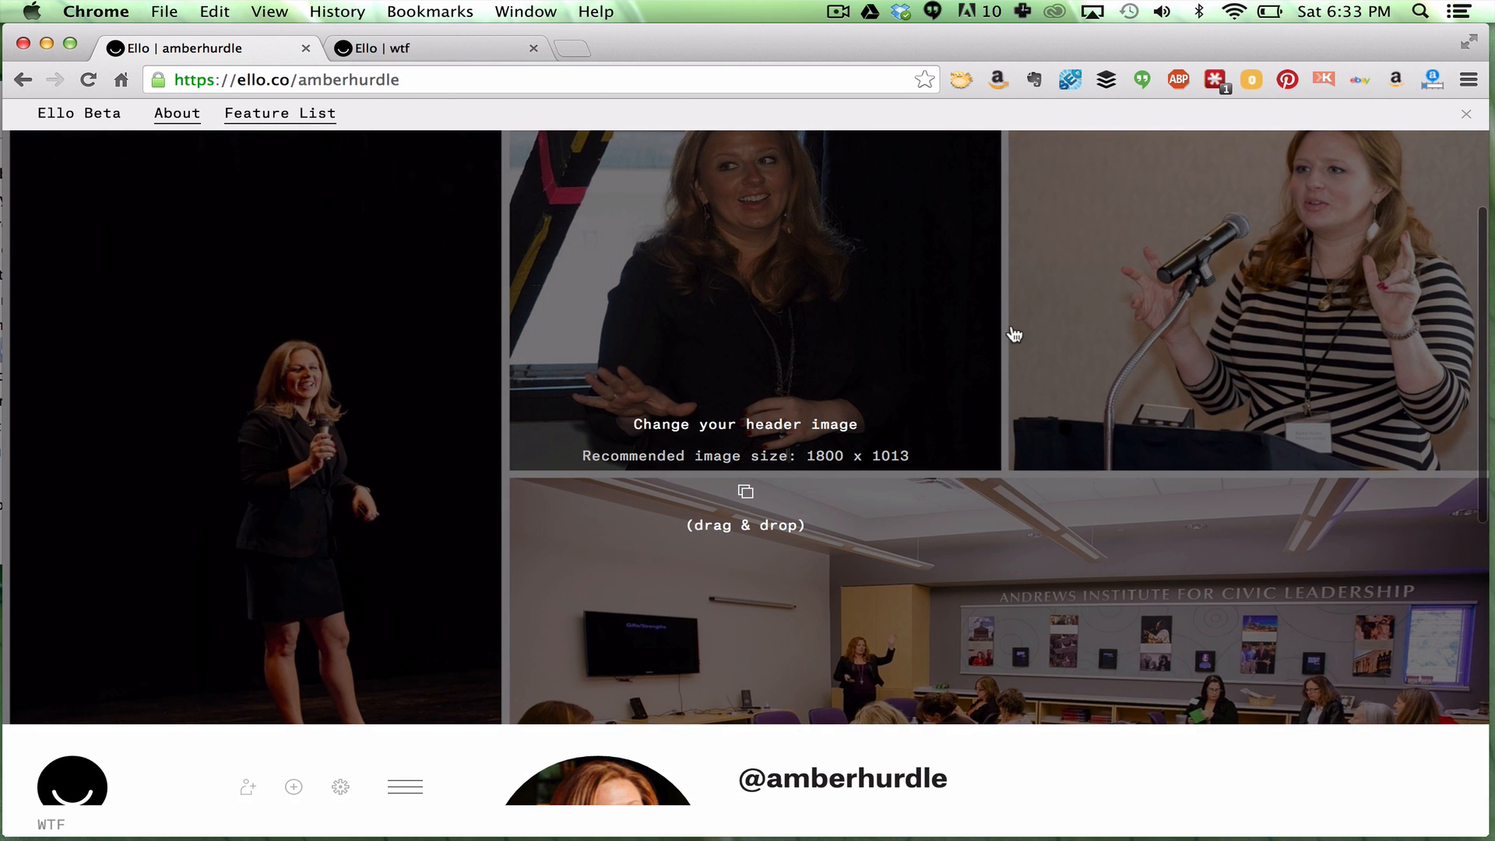
scroll(801, 592, up, 1)
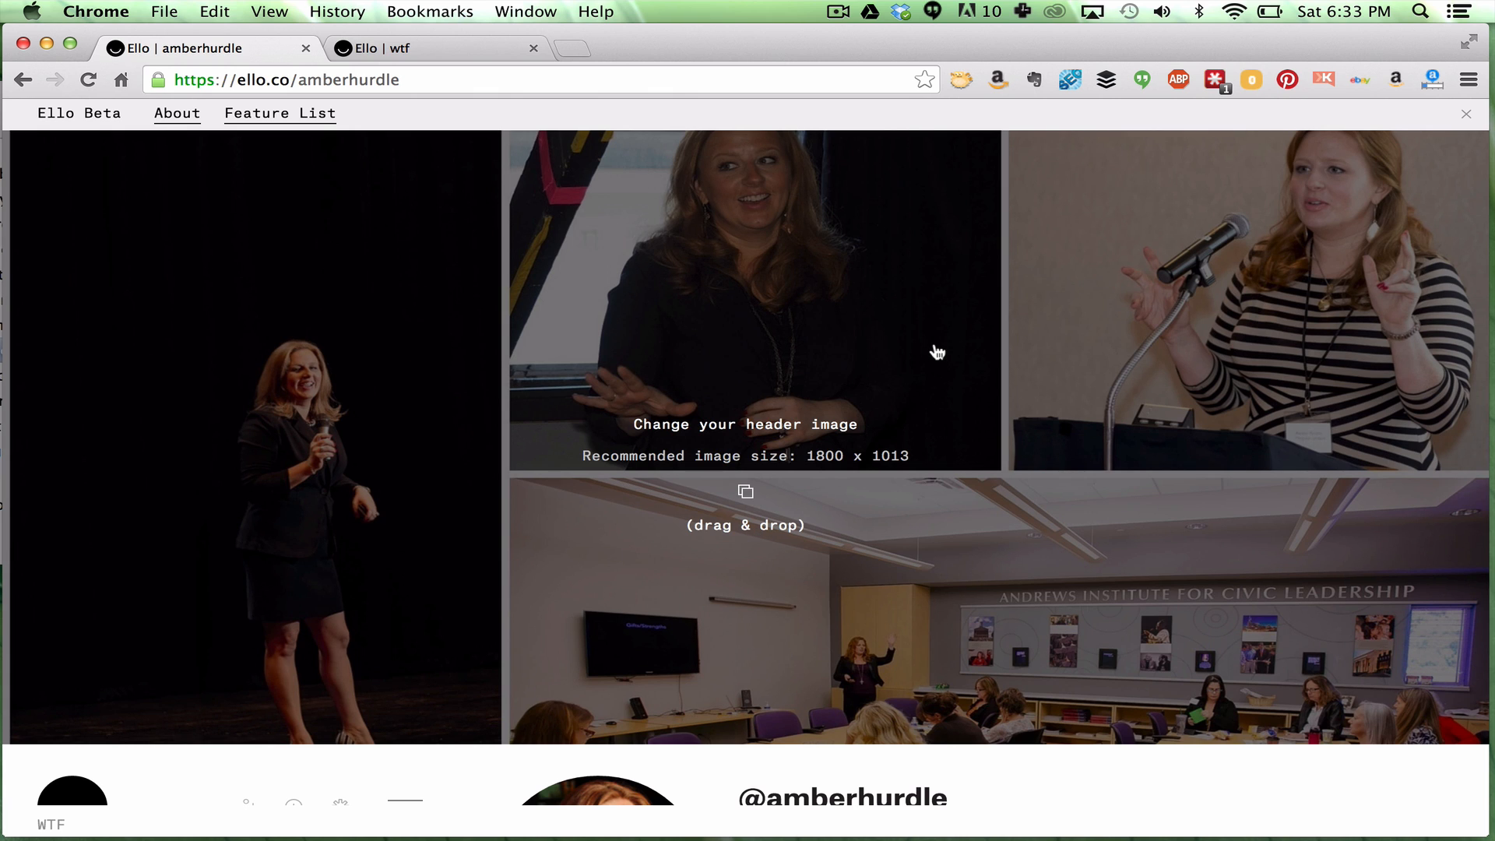
scroll(938, 353, down, 1)
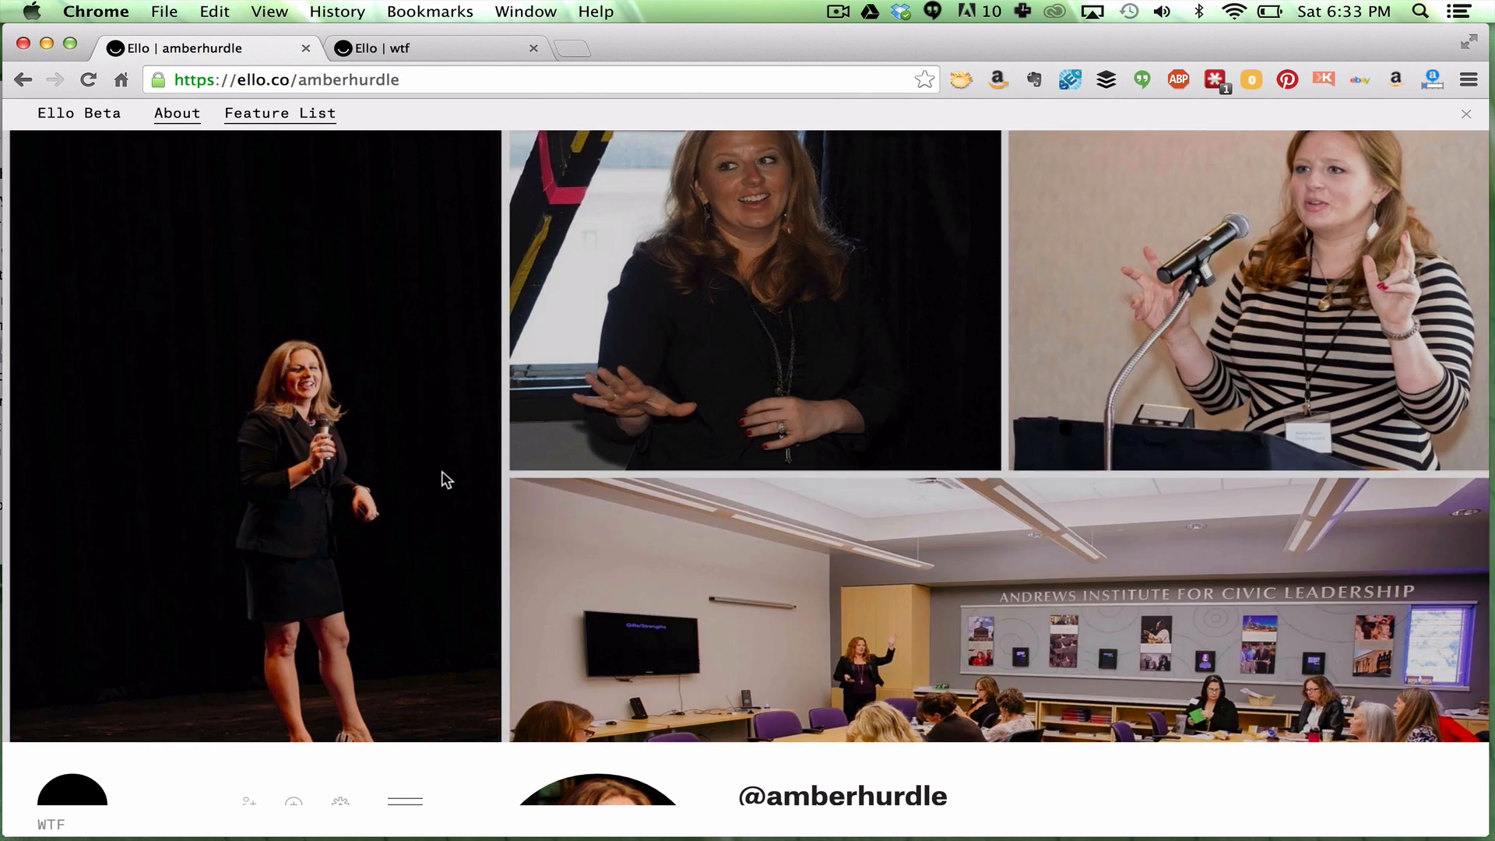
scroll(862, 581, down, 2)
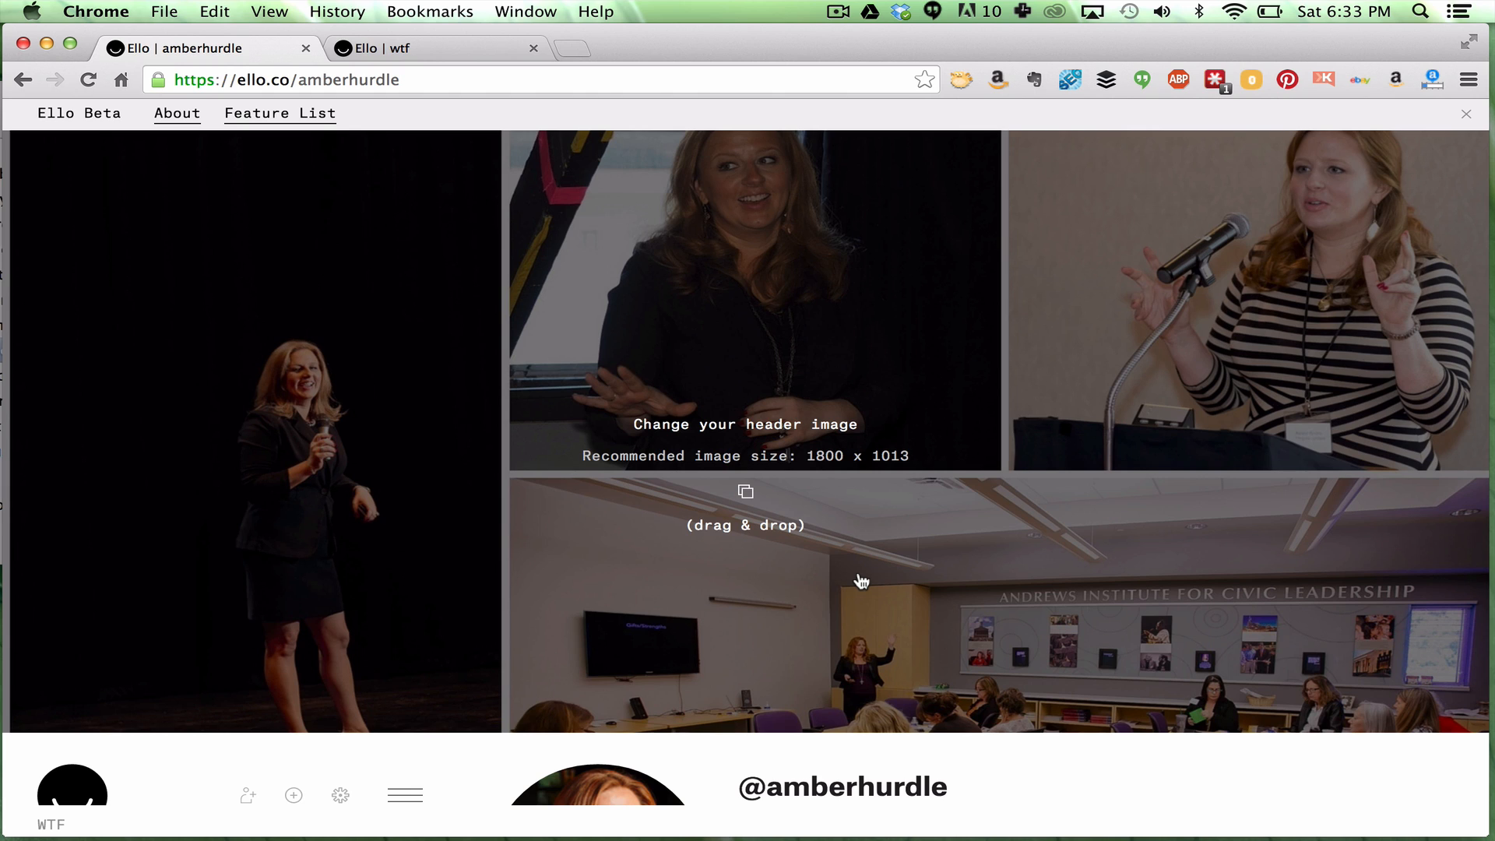
scroll(860, 581, down, 5)
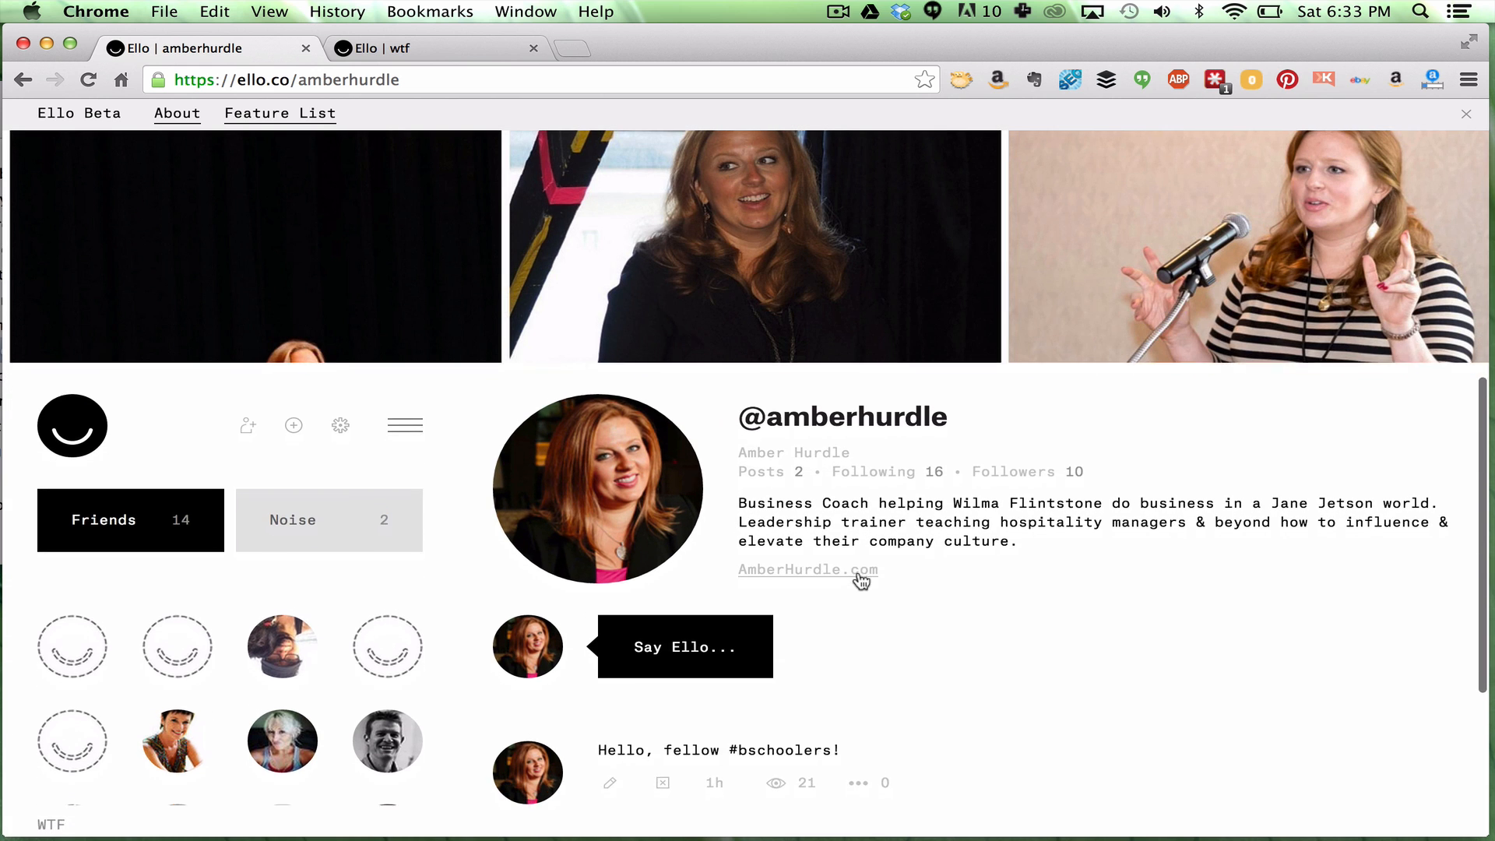
scroll(860, 581, down, 4)
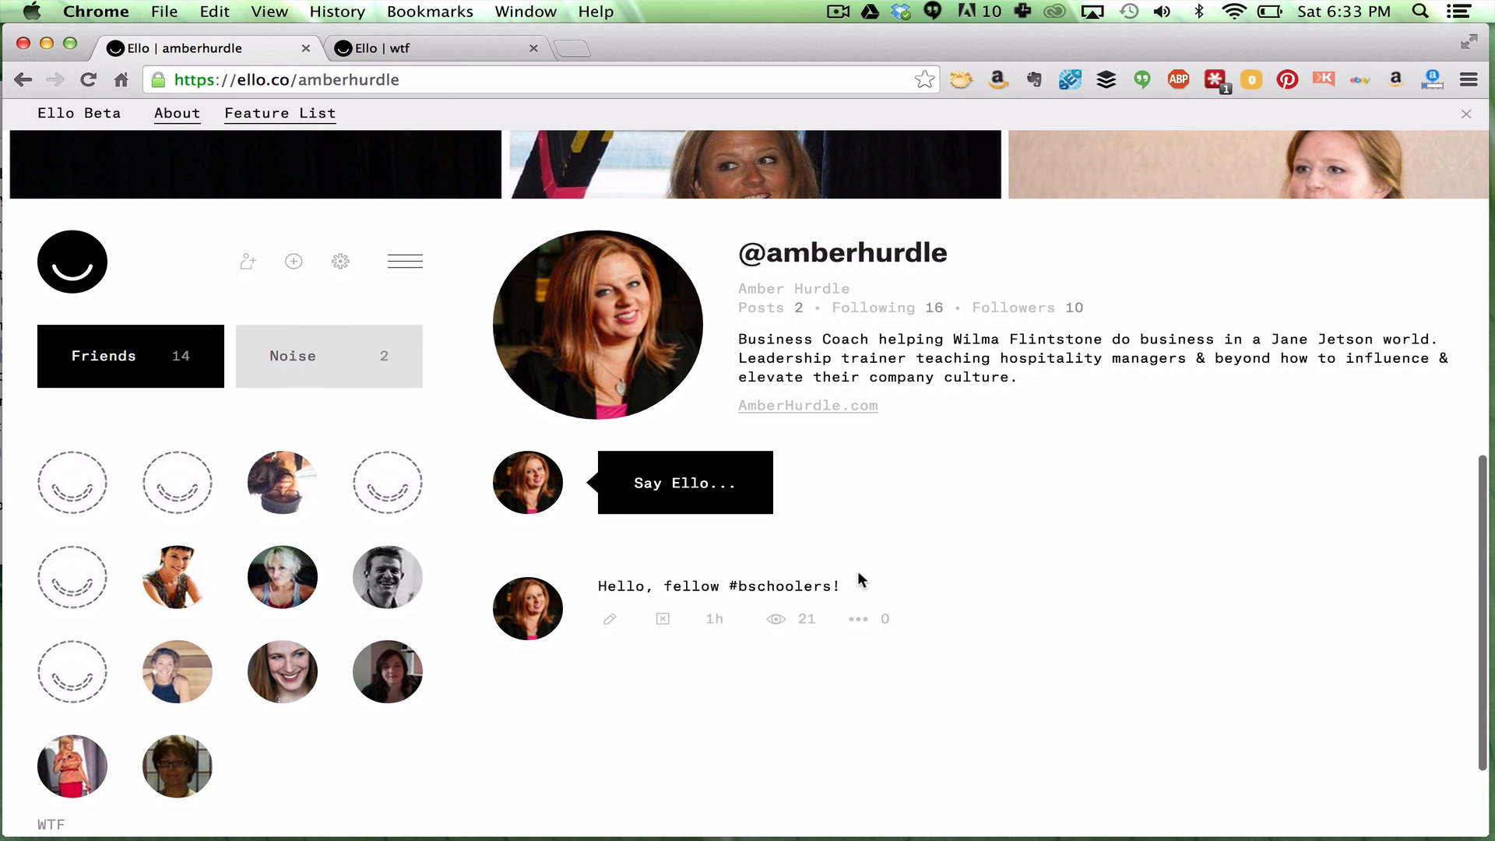
scroll(859, 572, down, 1)
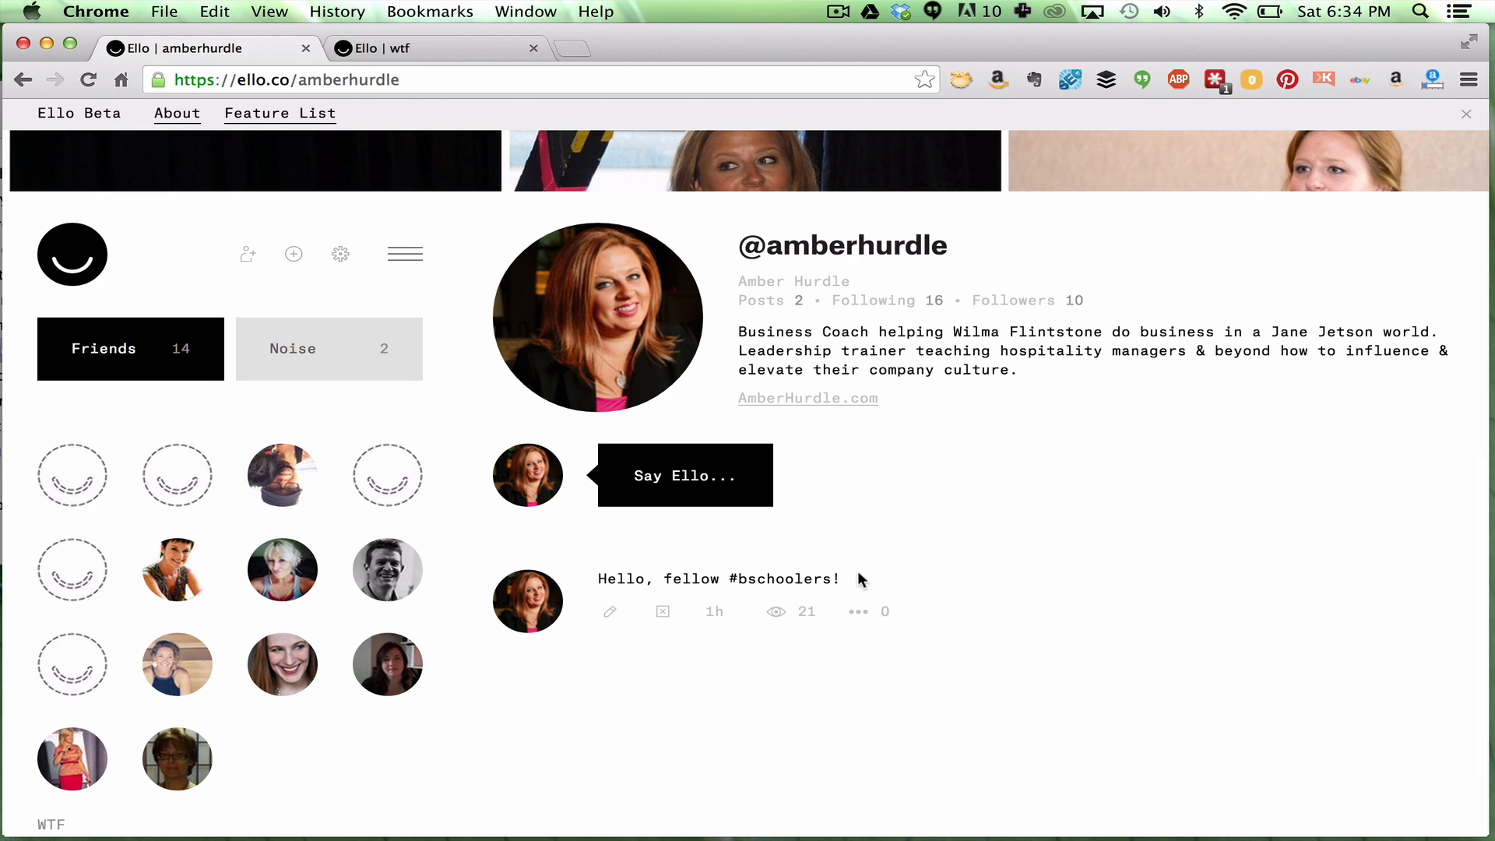
Write a post mentioning a friend: 'I am creating a video. Thanks for being a part of it'
click(699, 478)
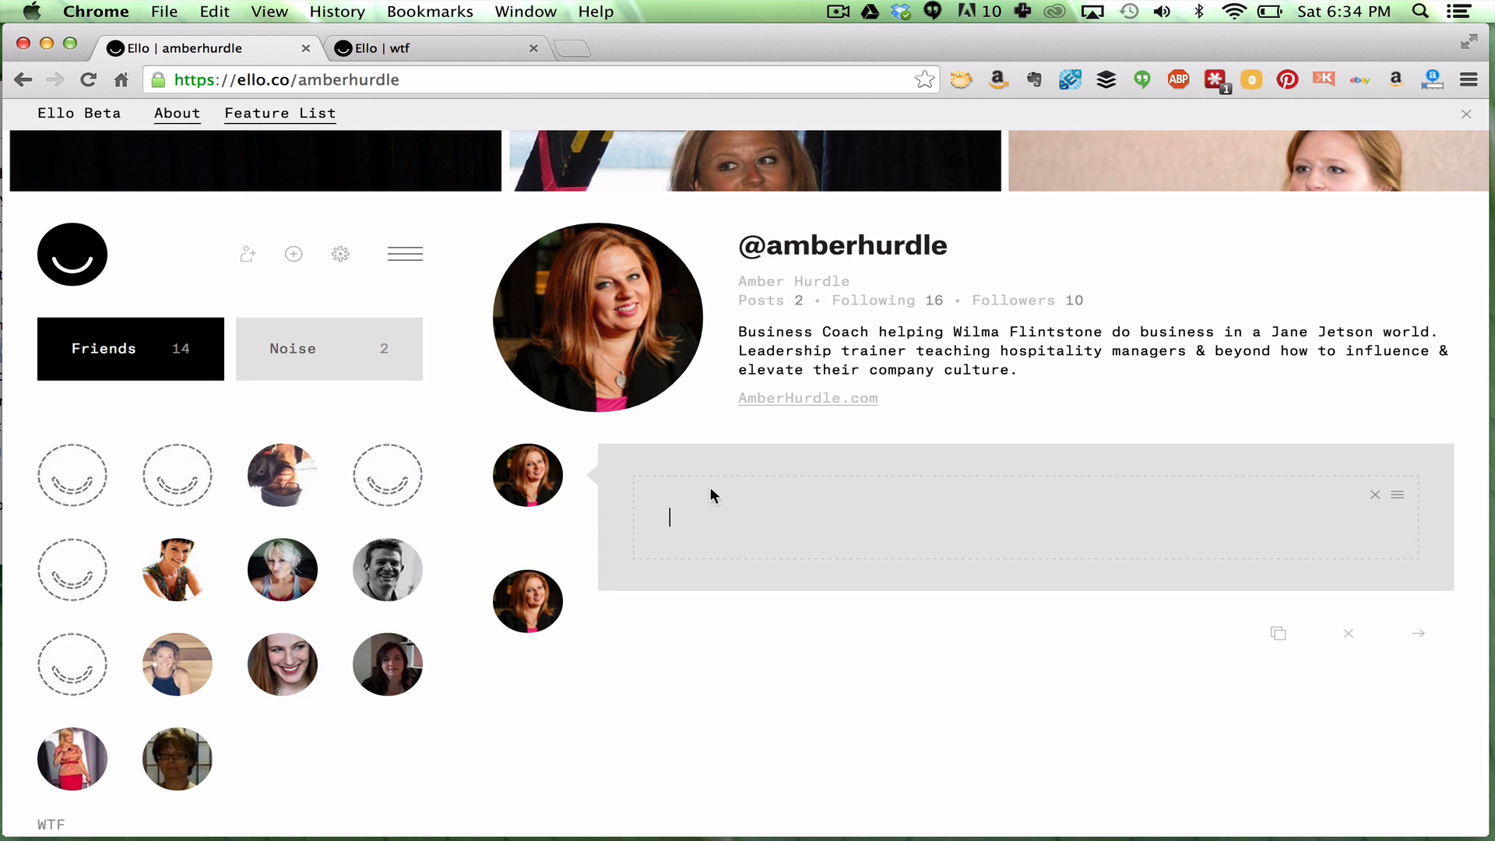
text(@dave)
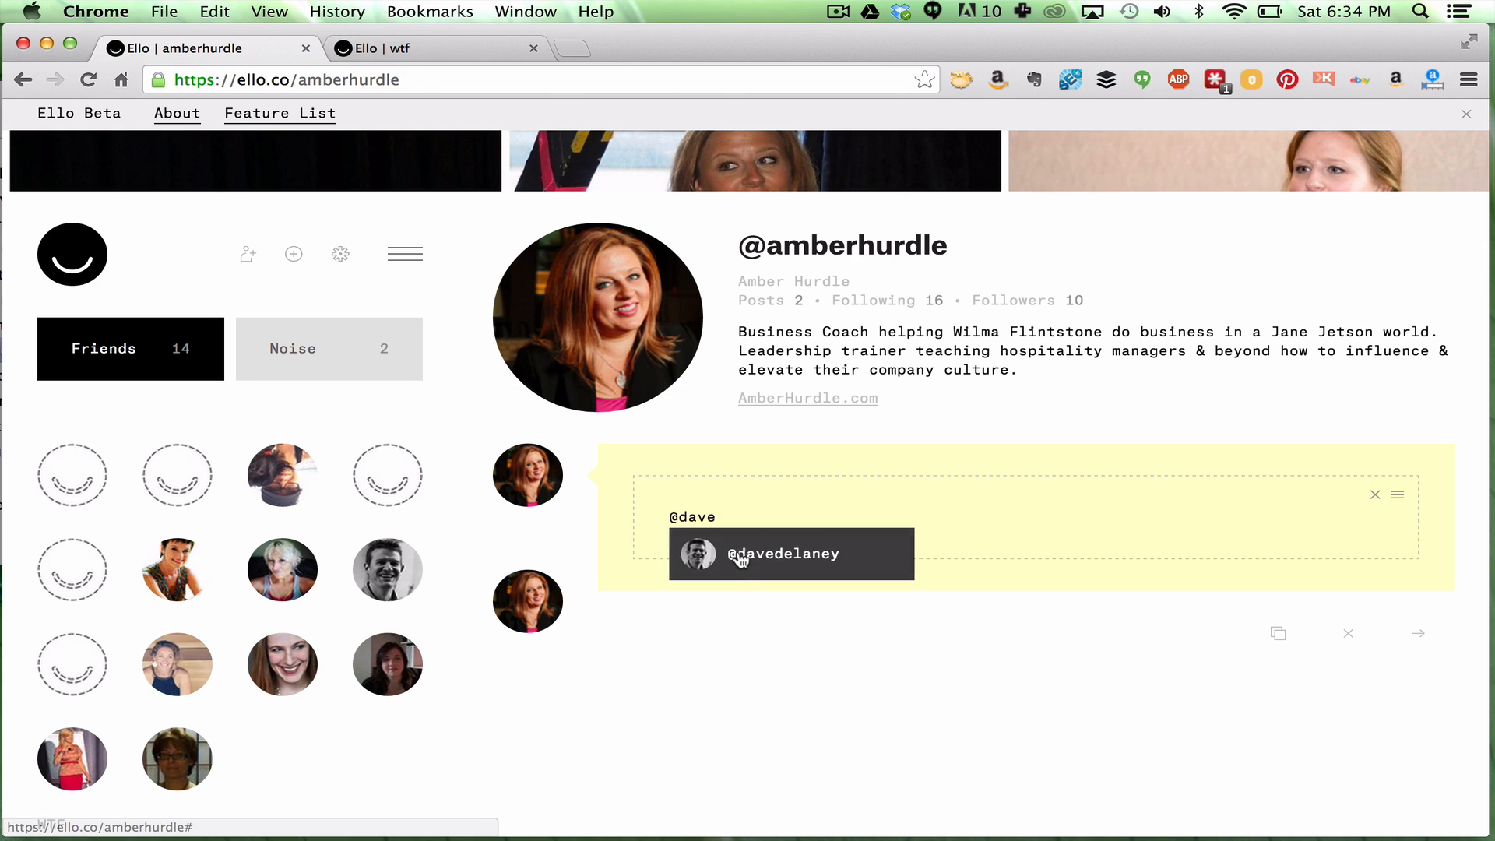
click(732, 554)
text(I am )
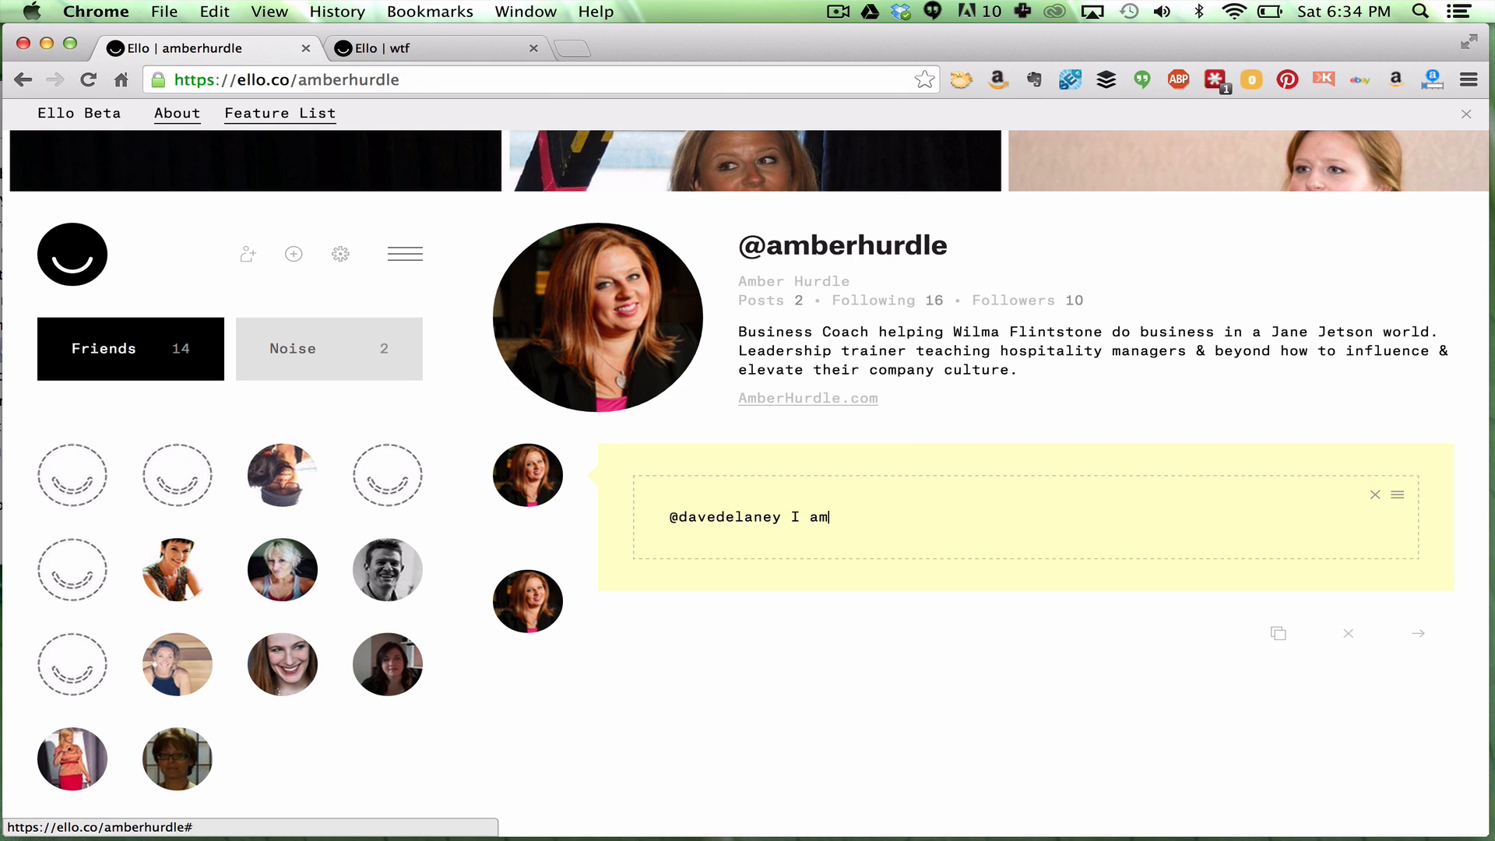
text(certa)
key(BackSpace)
key(BackSpace)
key(BackSpace)
text(reating a video. Thanks for being)
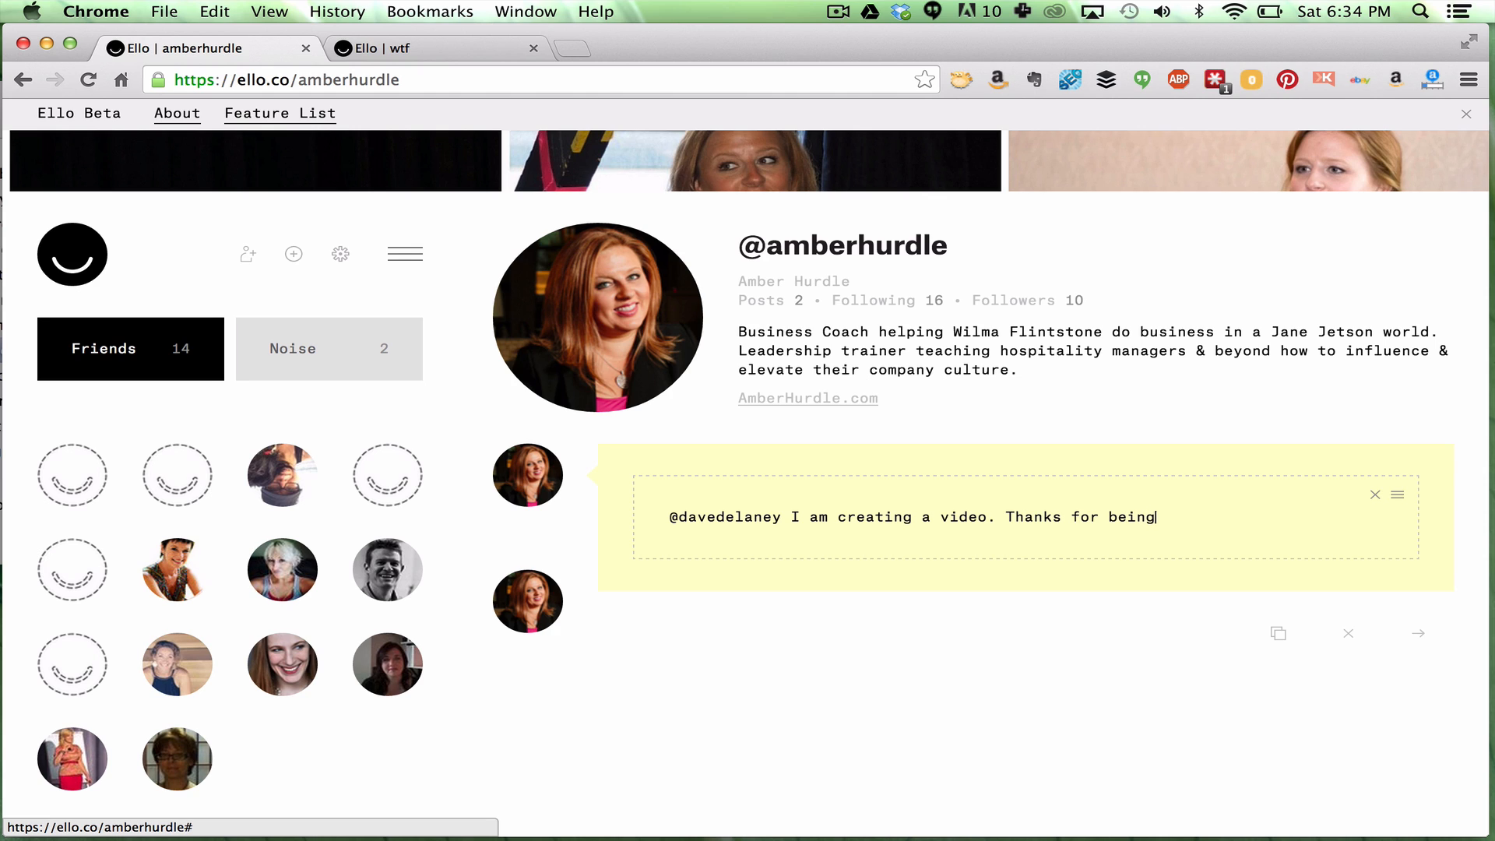
text( a part of it!)
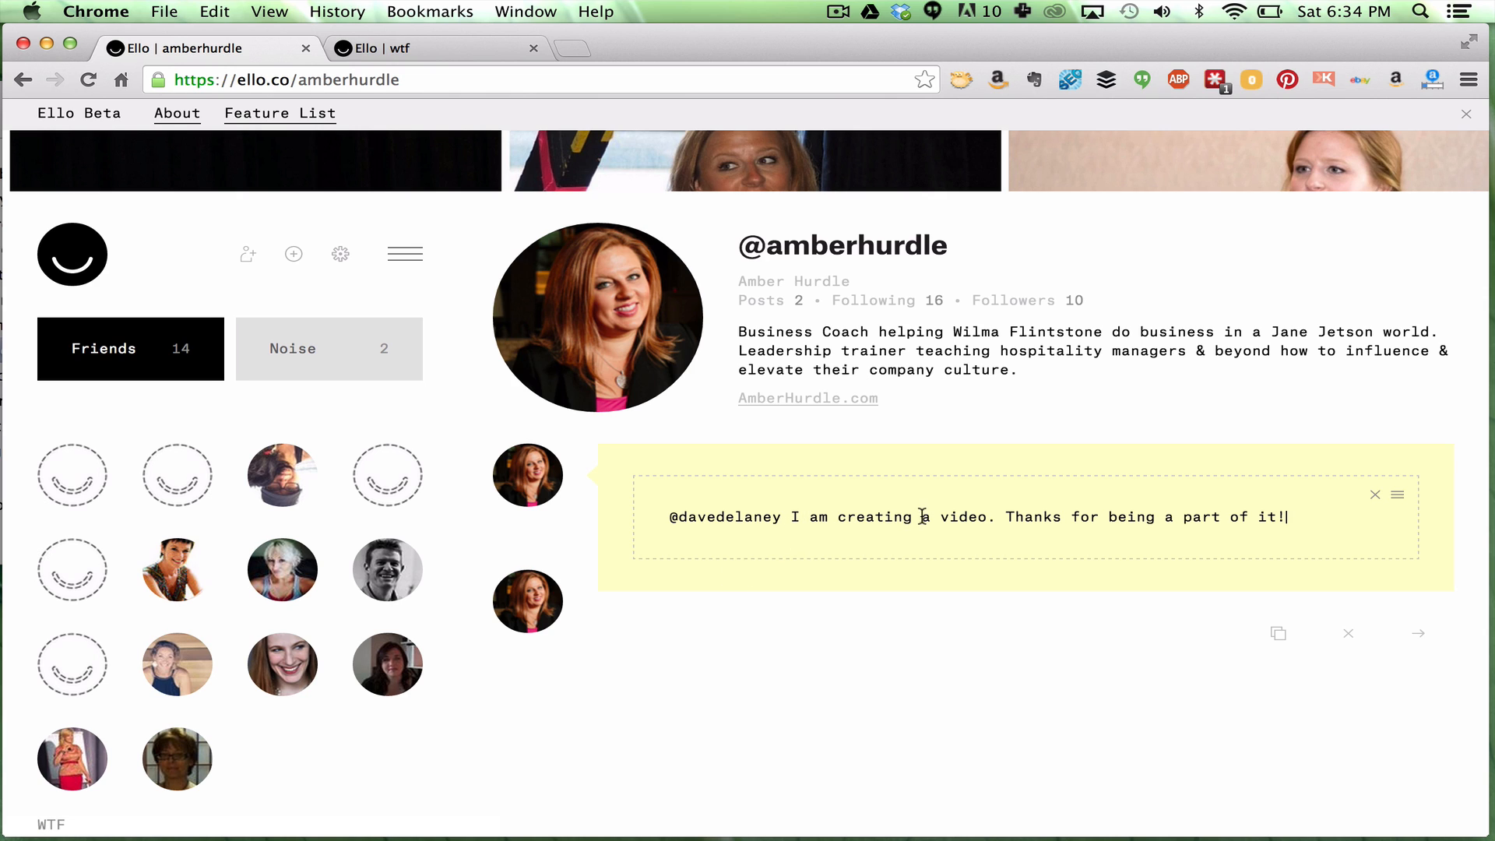
Make the word 'Thanks' bold
double_click(1044, 517)
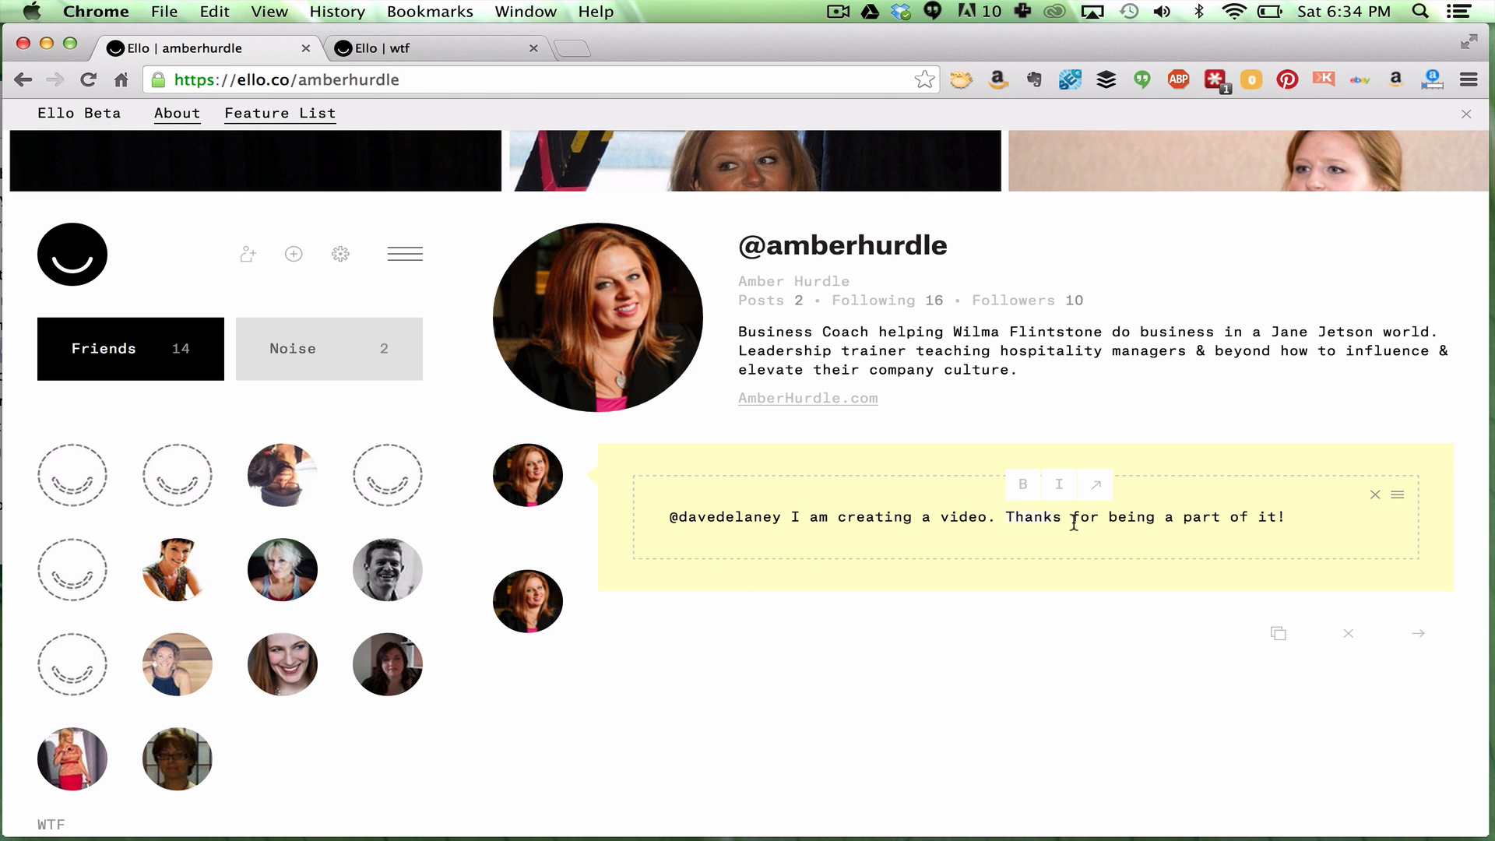
click(1024, 486)
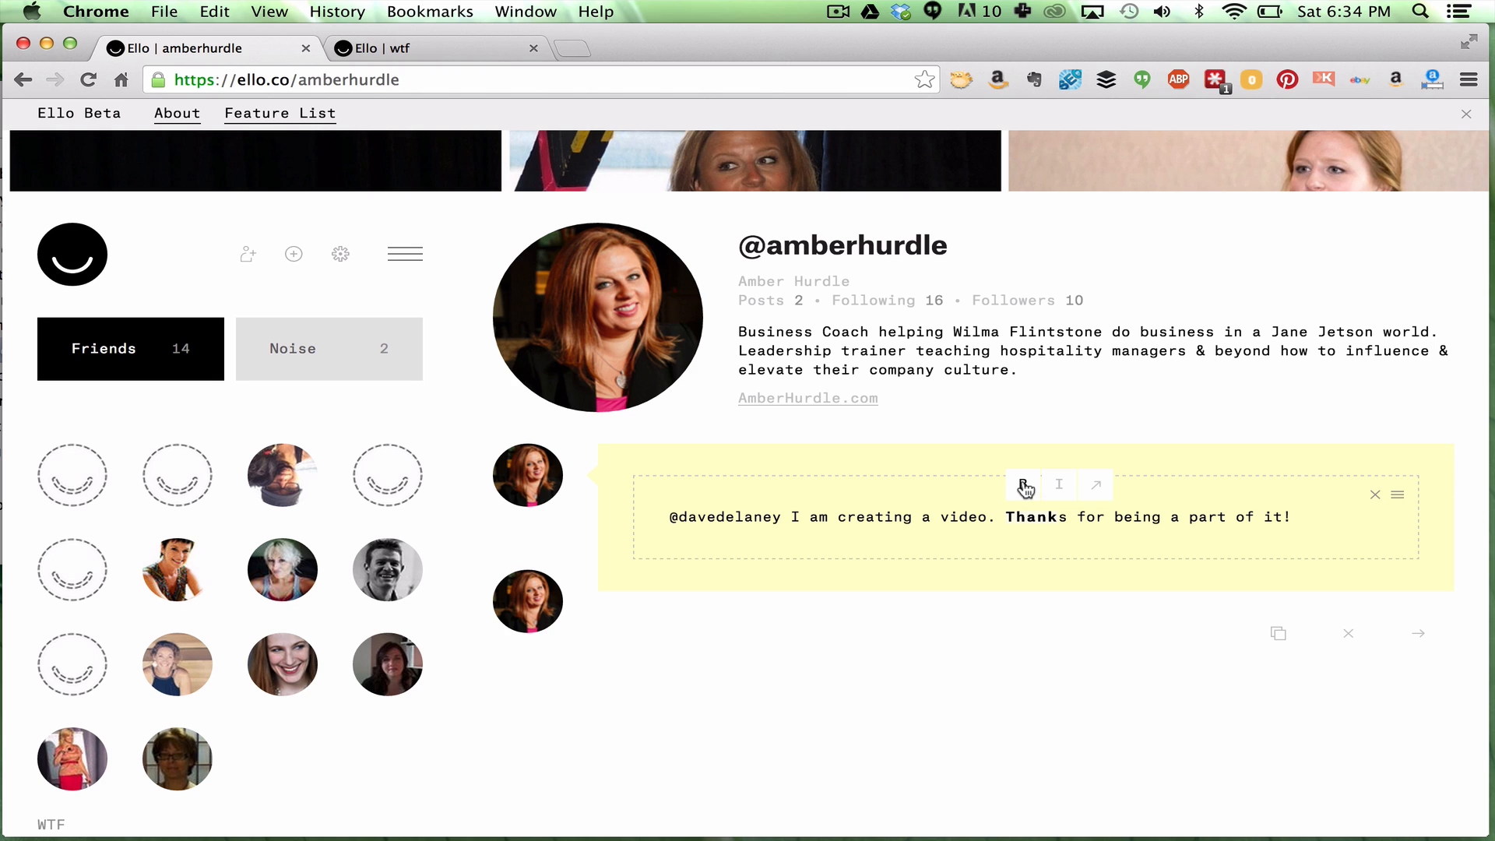
click(1053, 517)
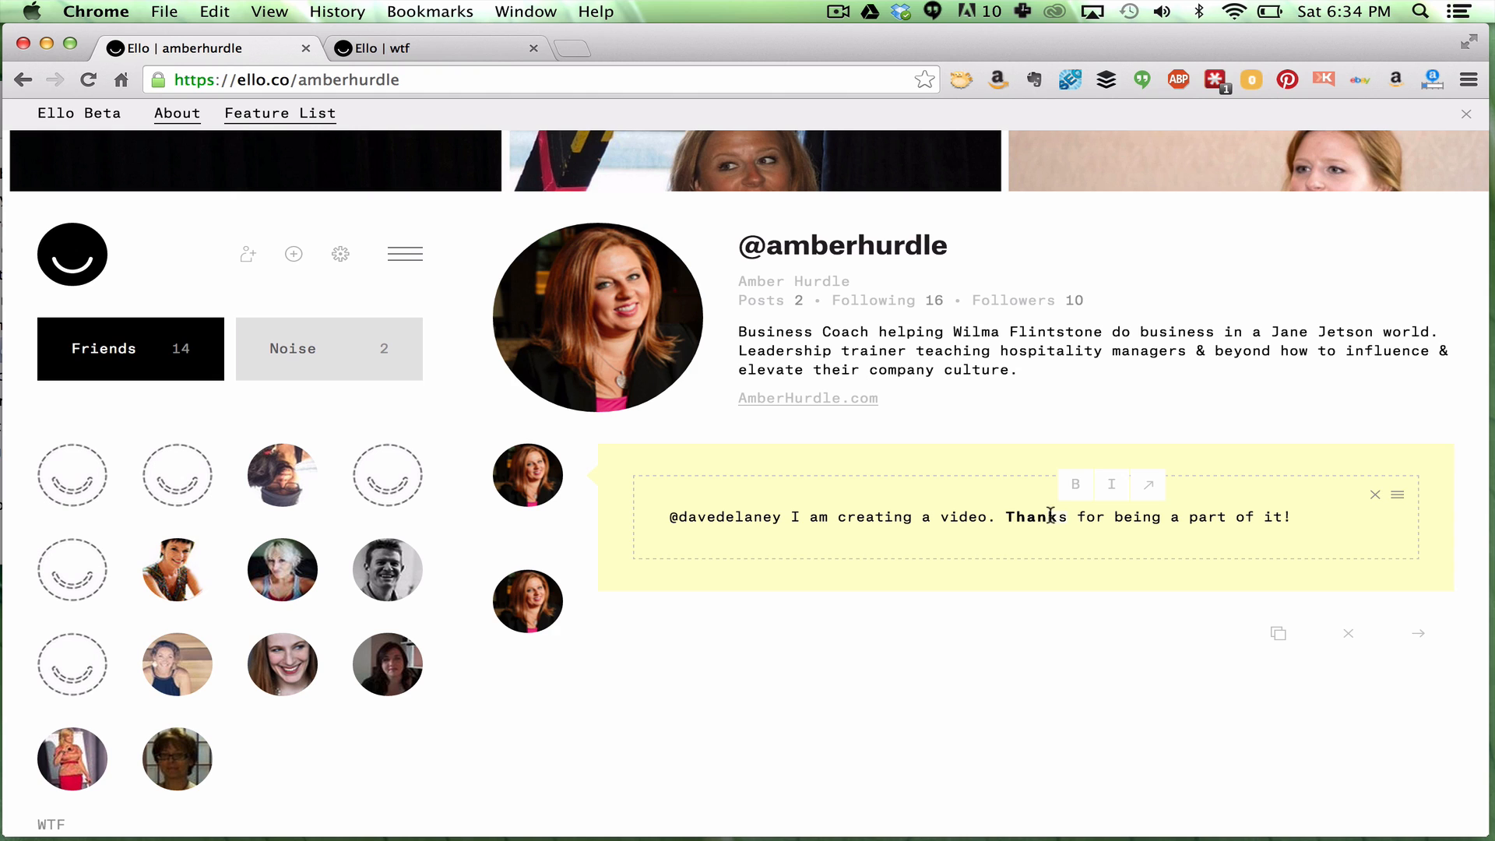
click(1075, 489)
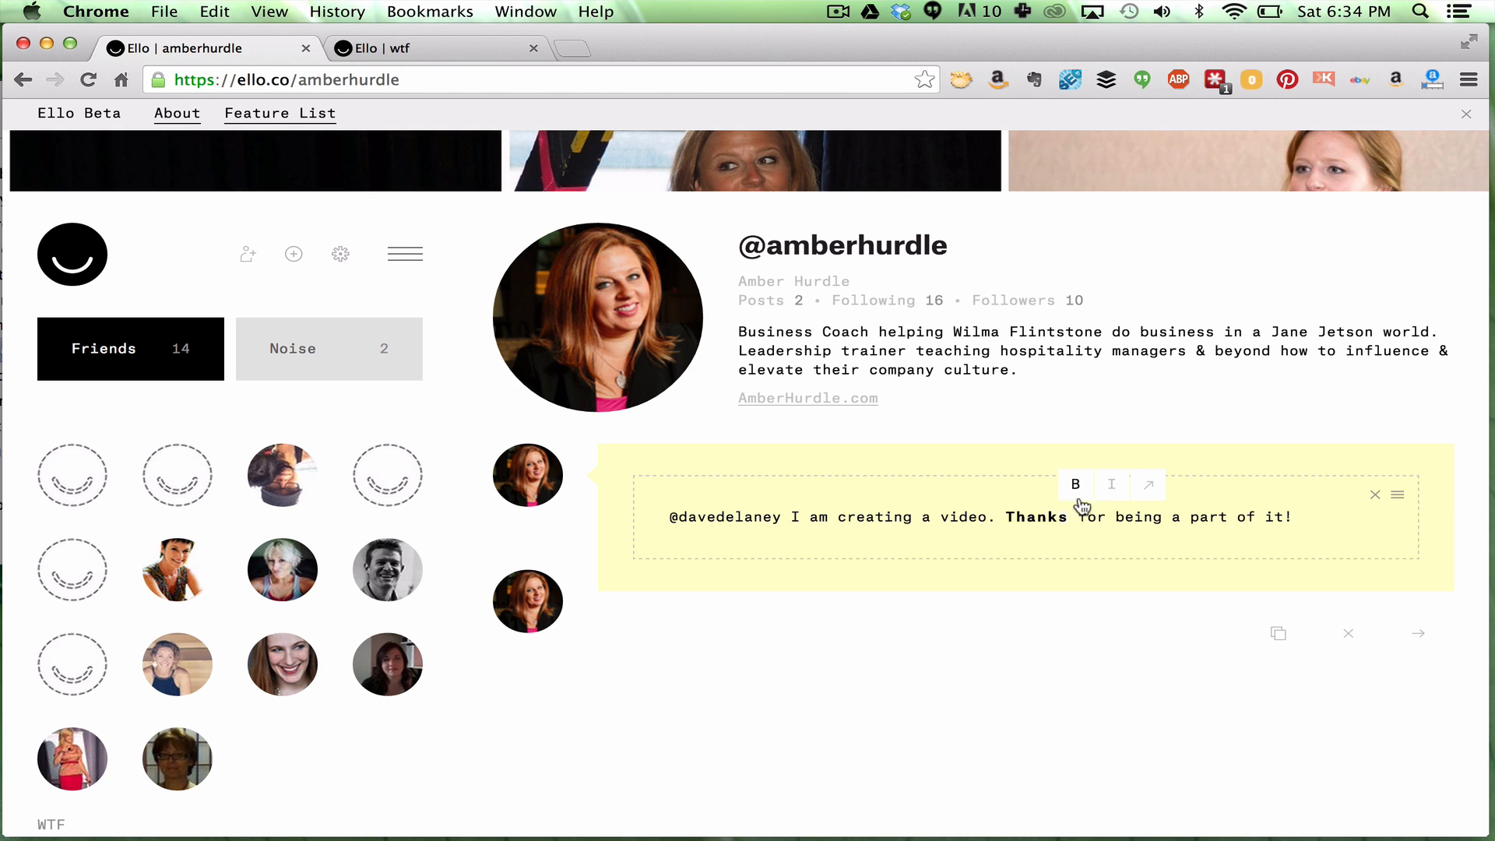
click(1113, 515)
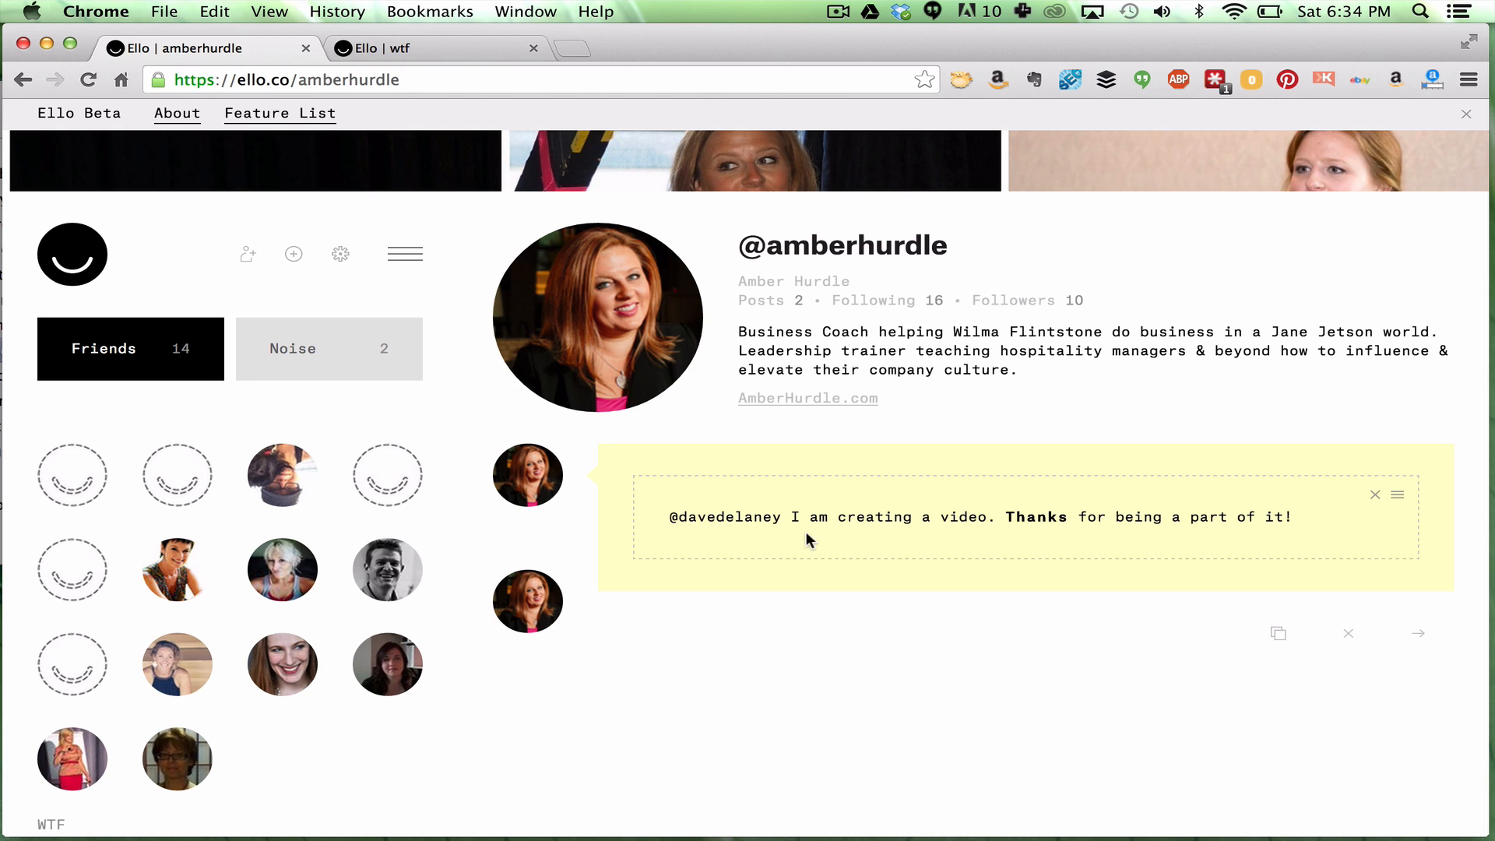
Italicise and link 'I am creating a video.' to SmberHurdle.com, publish, and open the link
drag(794, 516, 1002, 517)
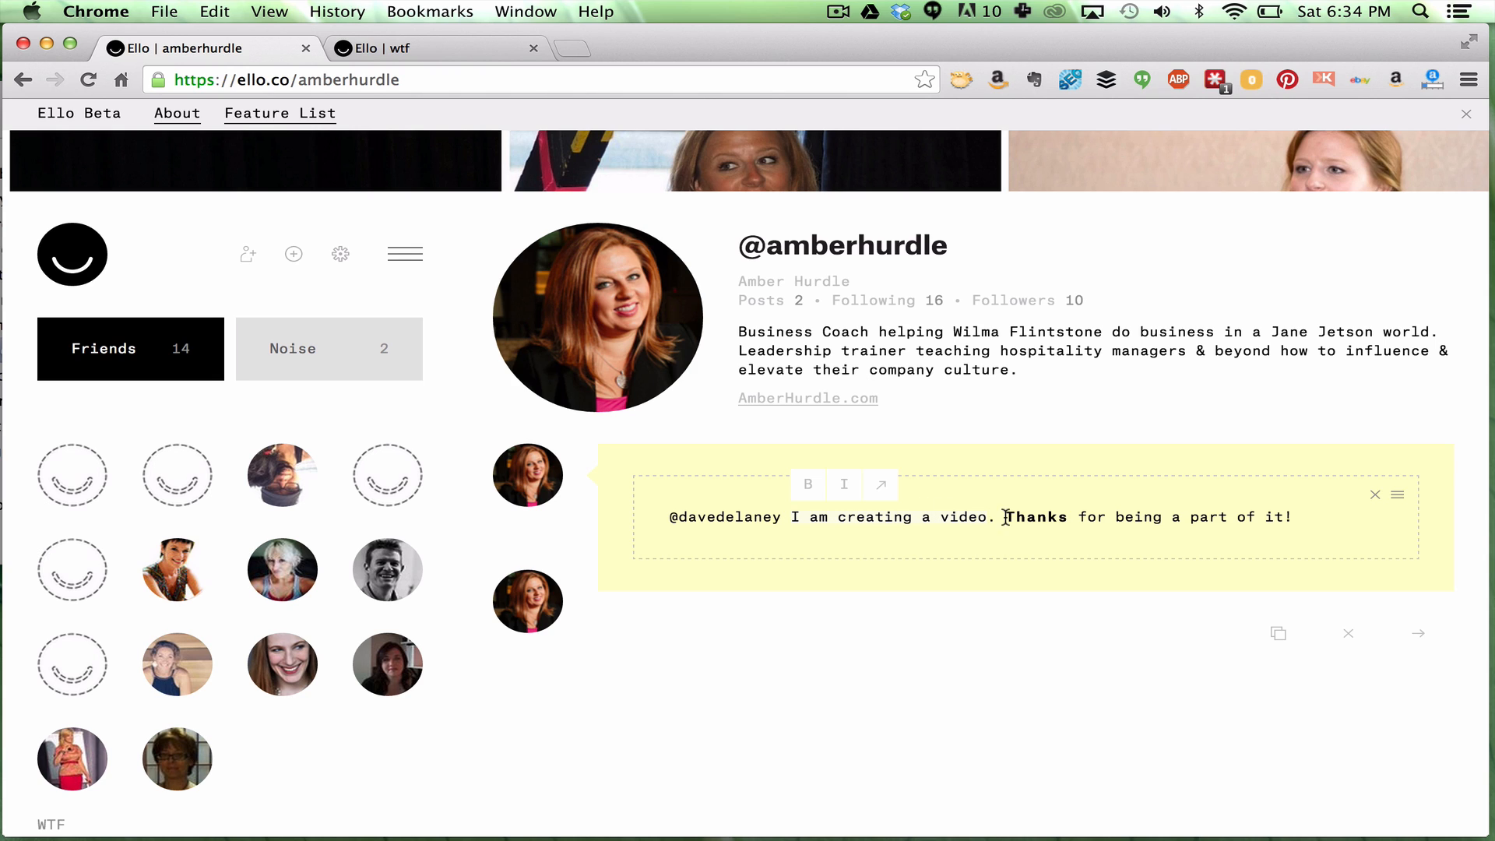
click(962, 529)
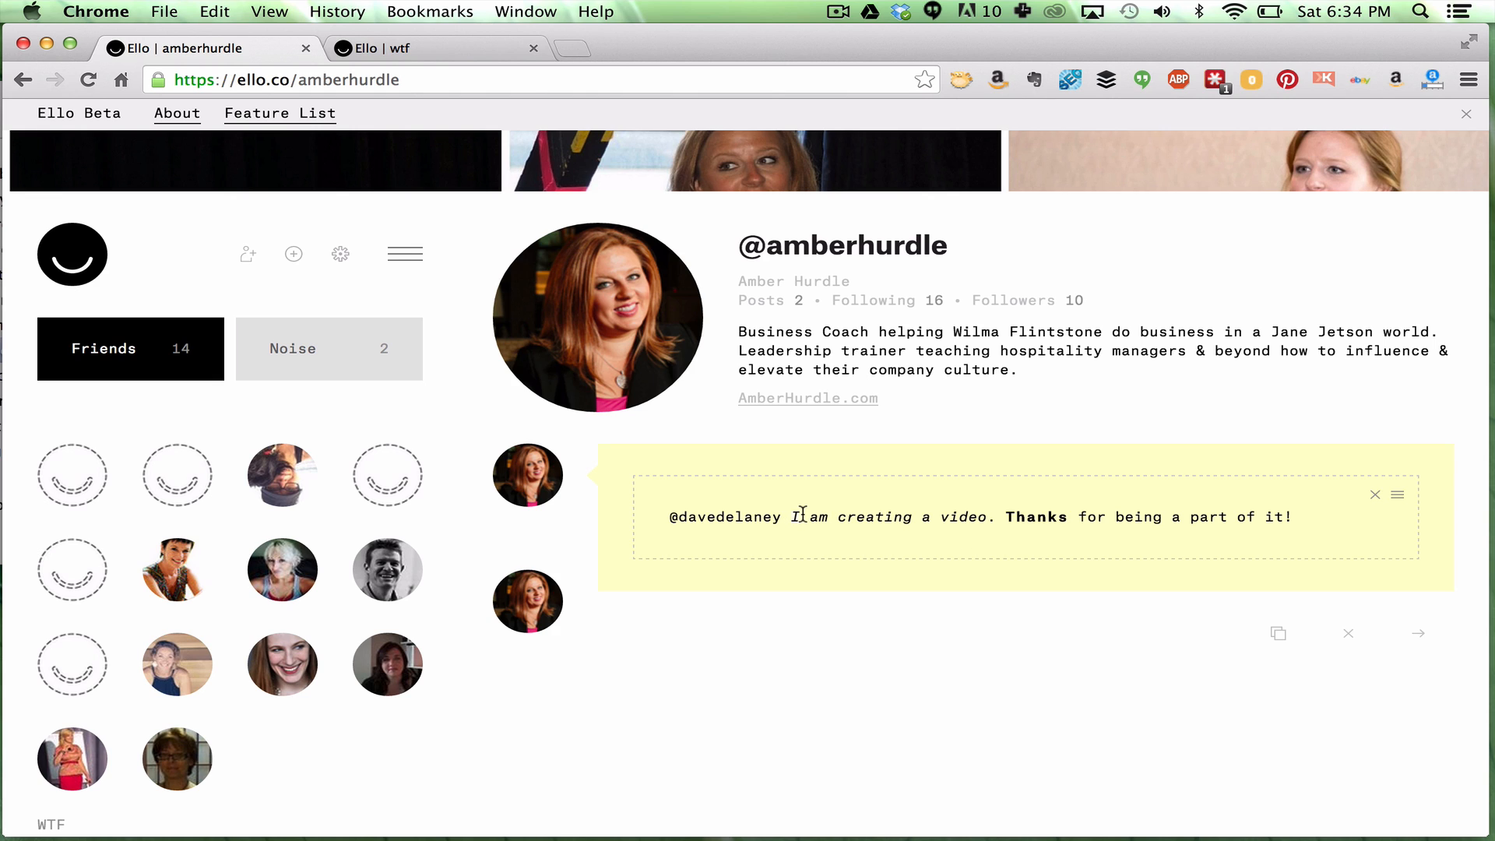
drag(791, 517, 988, 517)
click(884, 487)
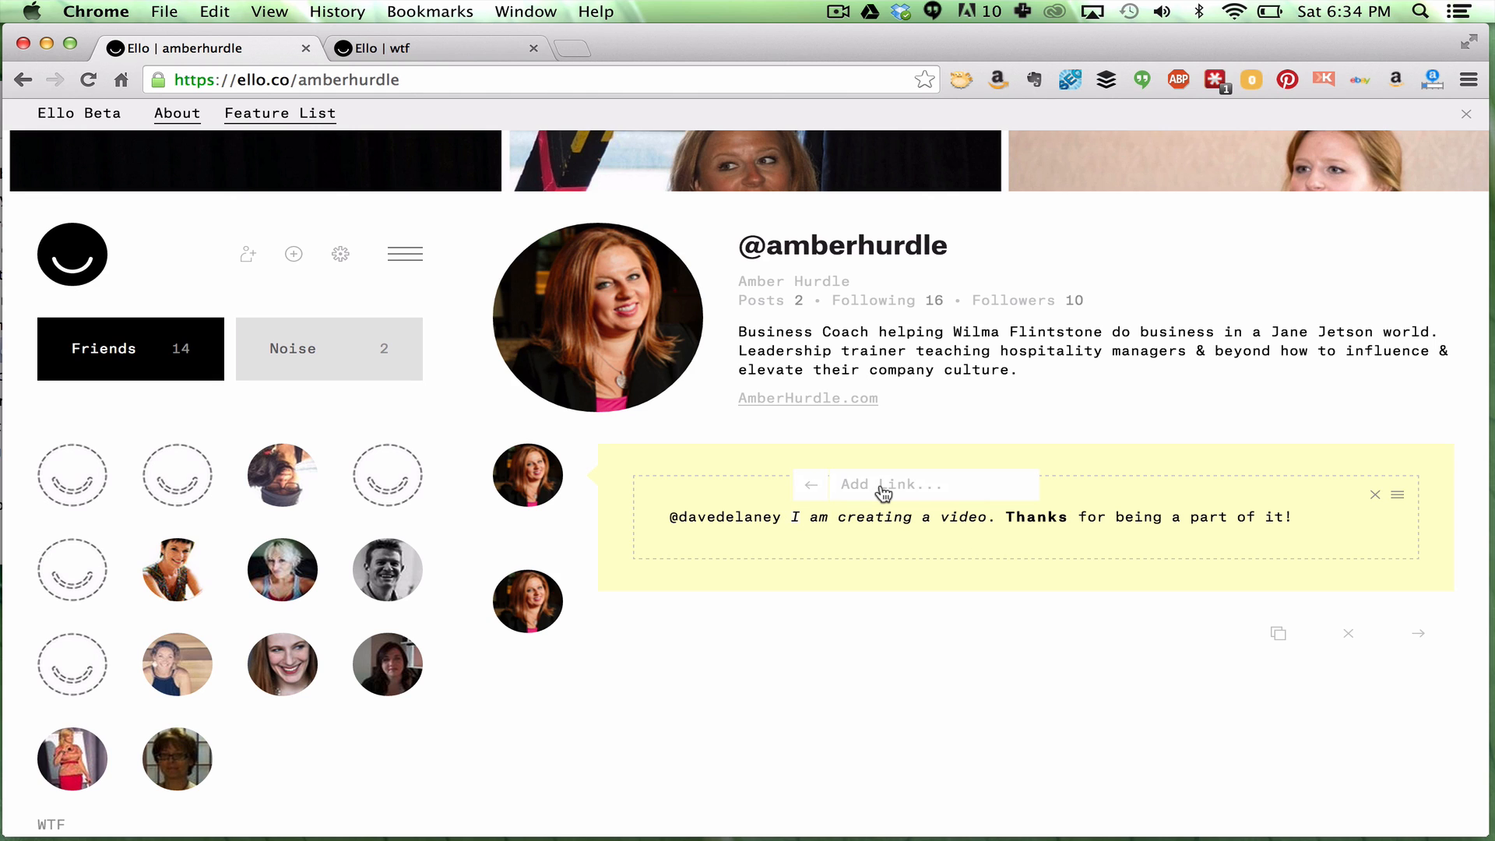
text(S)
text(mberHurdle.com)
key(Return)
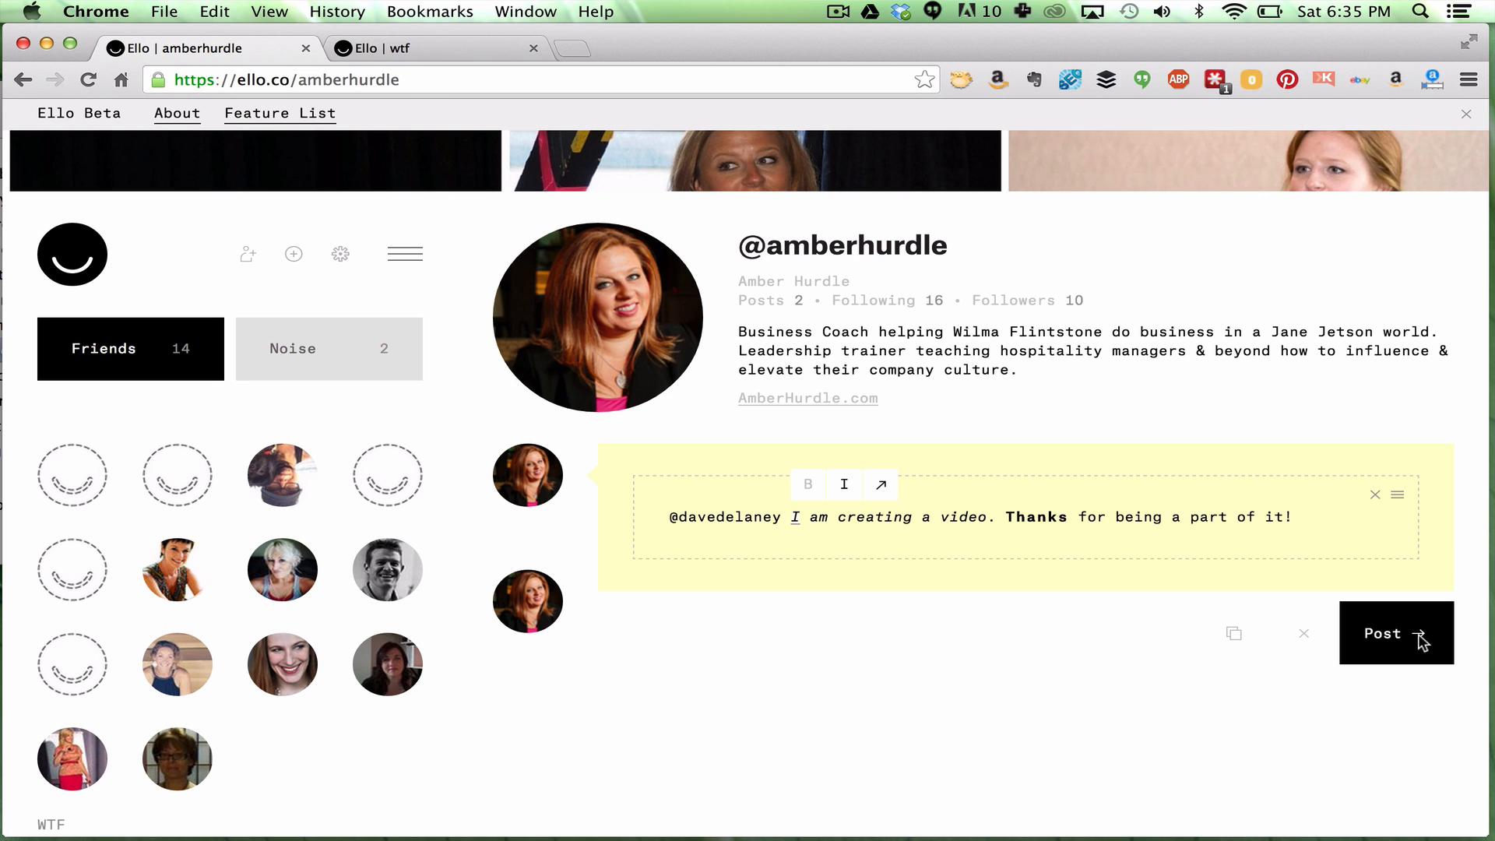
click(1420, 640)
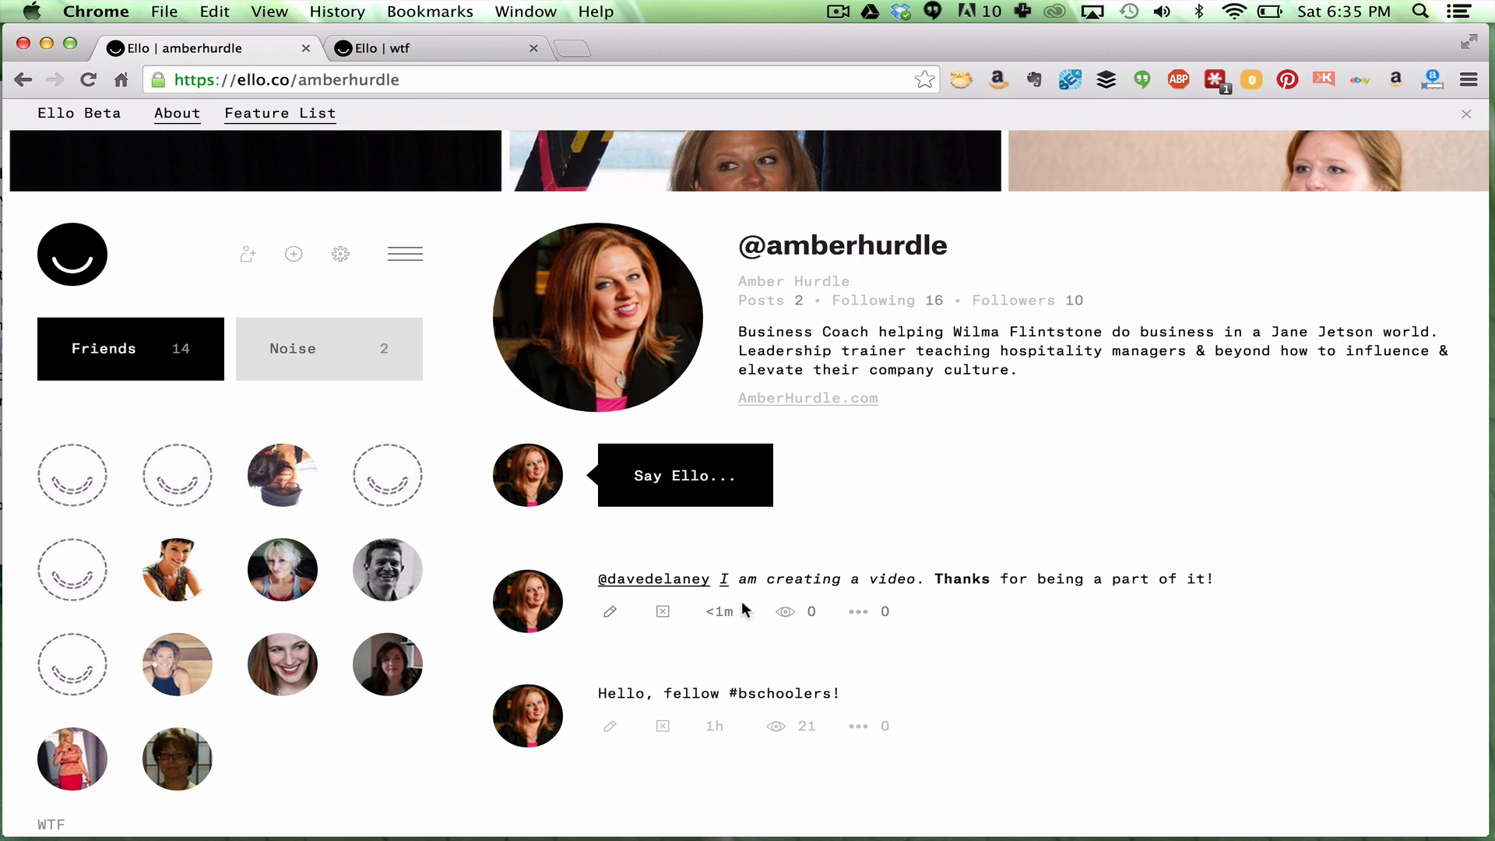
click(722, 581)
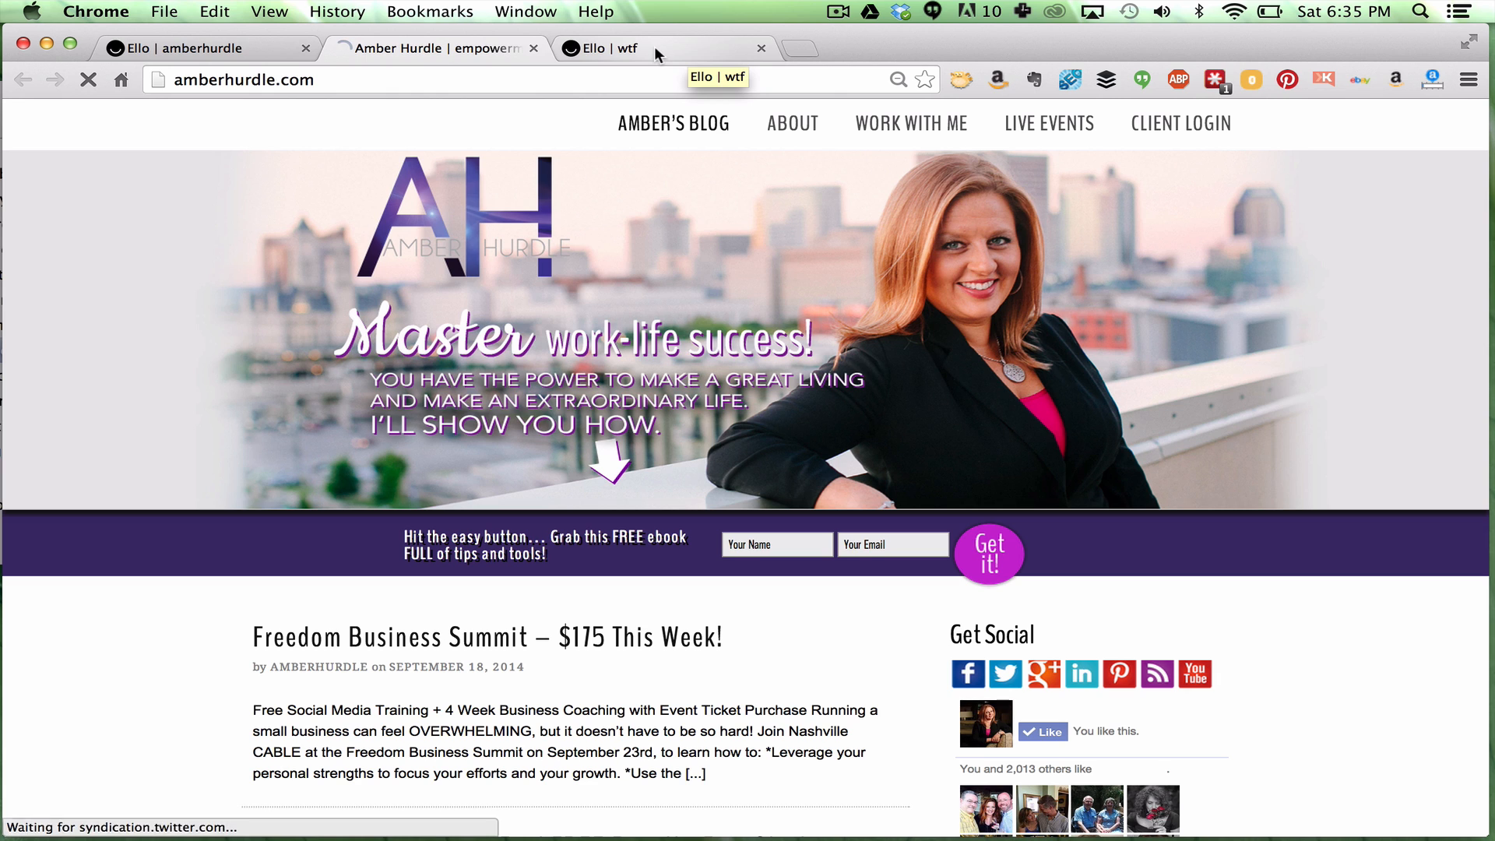
Back on the Ello profile, publish a post containing the :smile: emoji
click(228, 49)
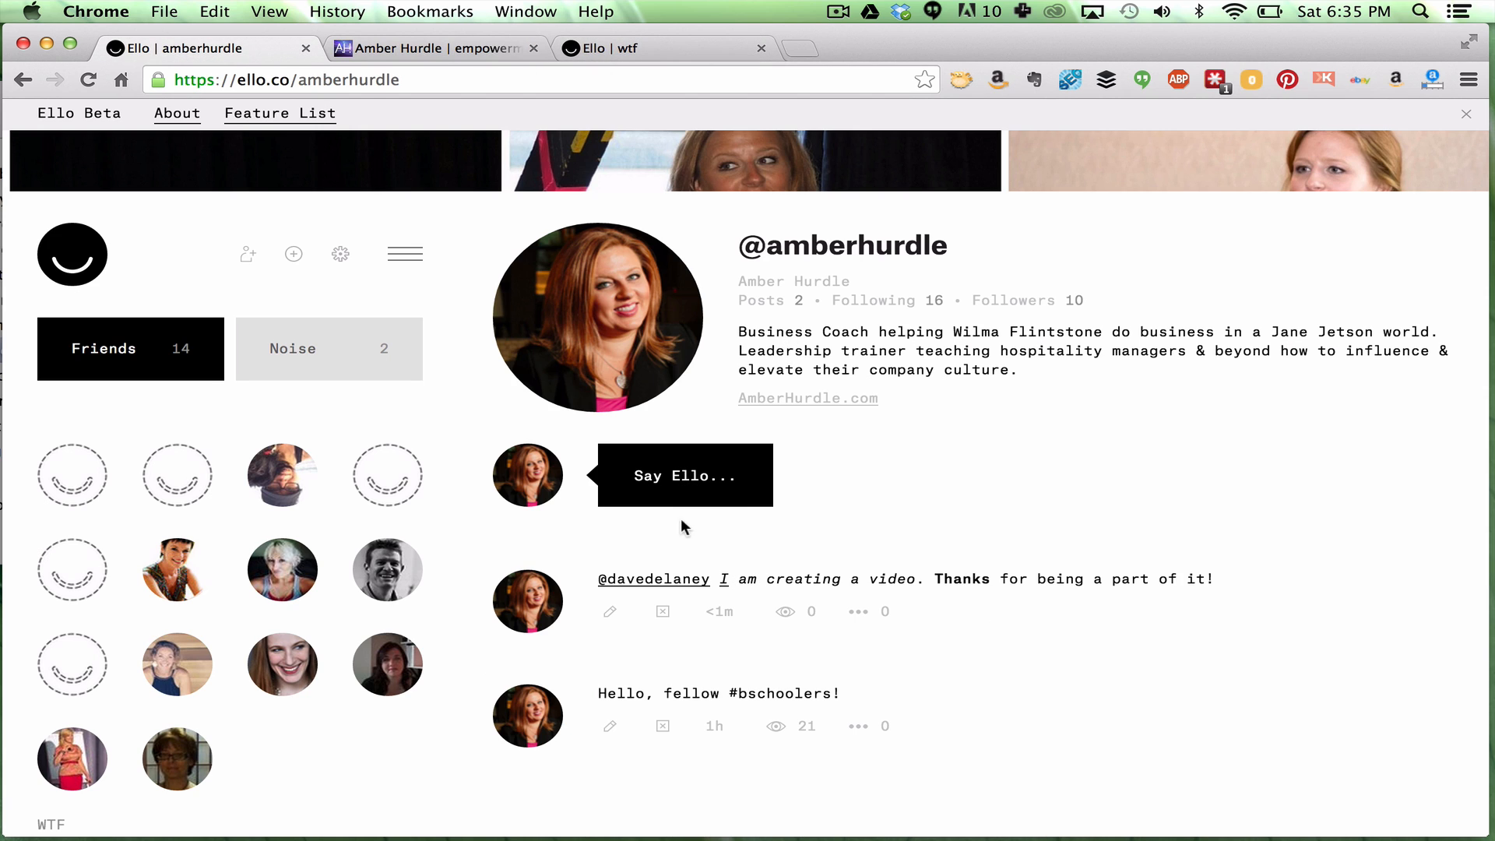
click(663, 475)
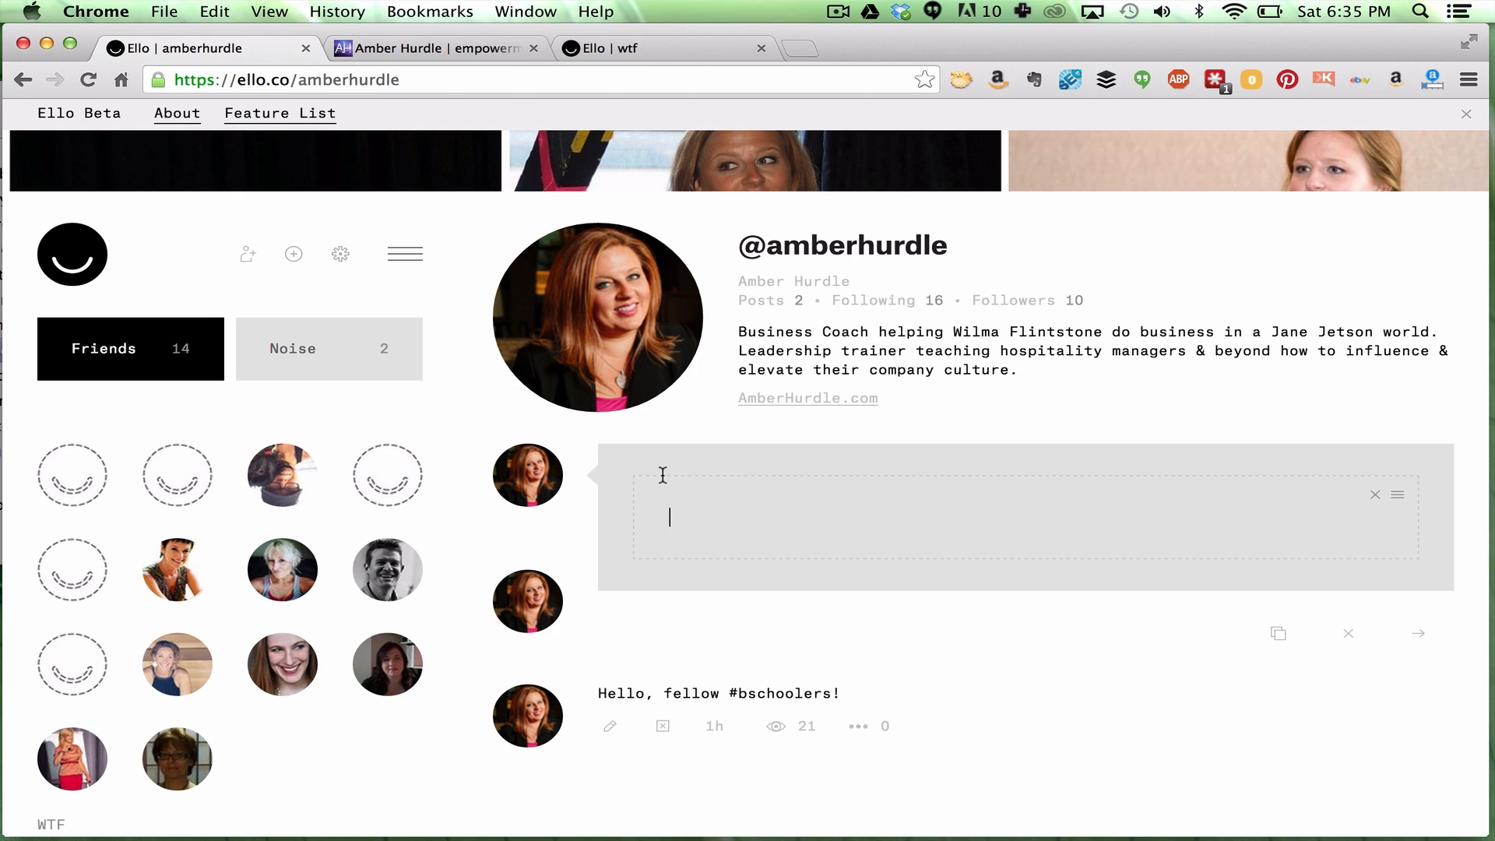
text(:smile:)
click(1420, 645)
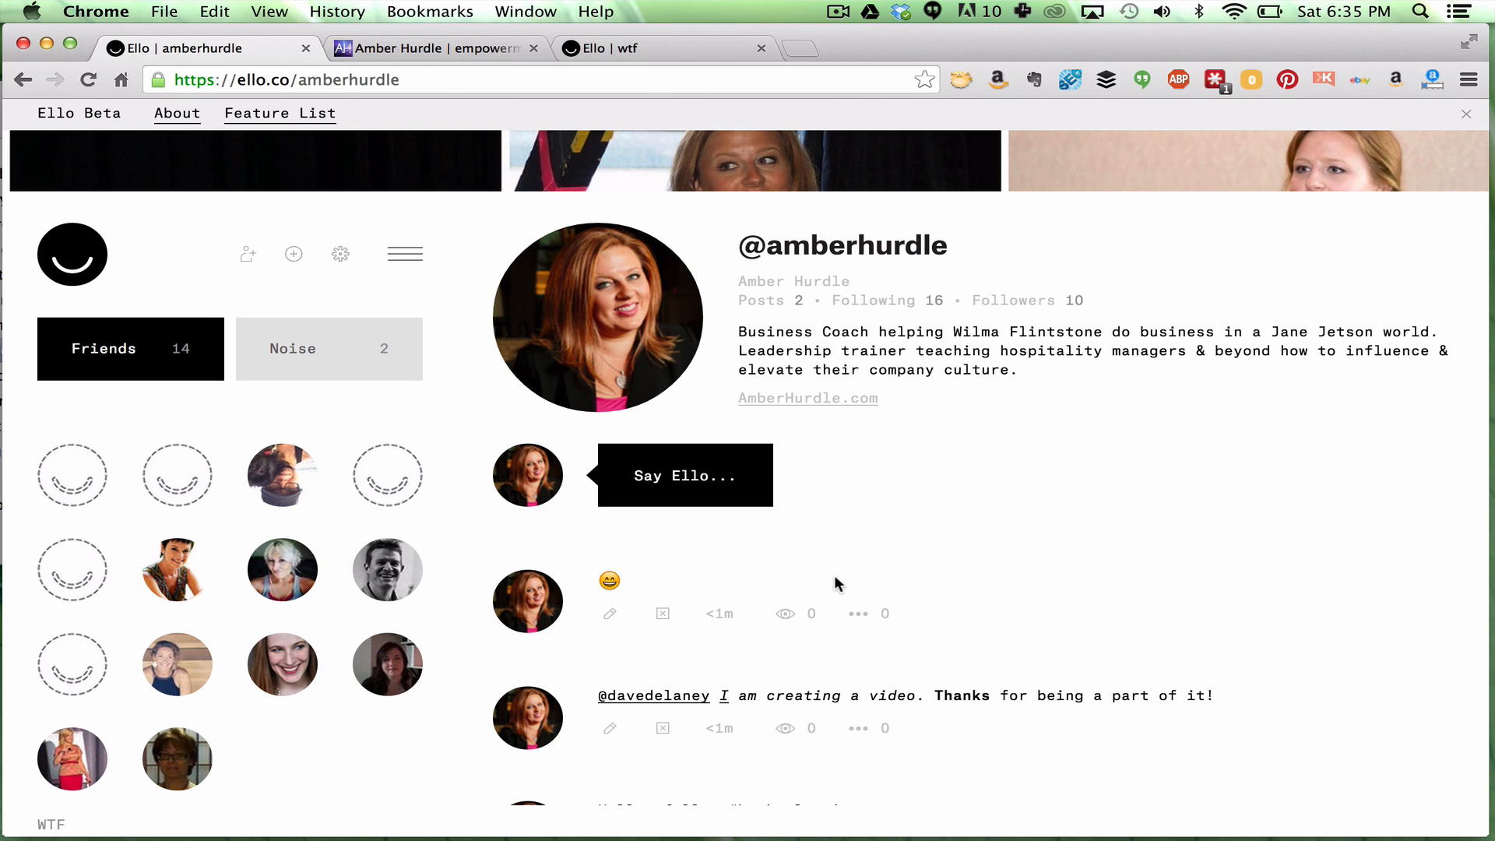
Publish a second post containing the :+1: thumbs-up emoji
click(712, 475)
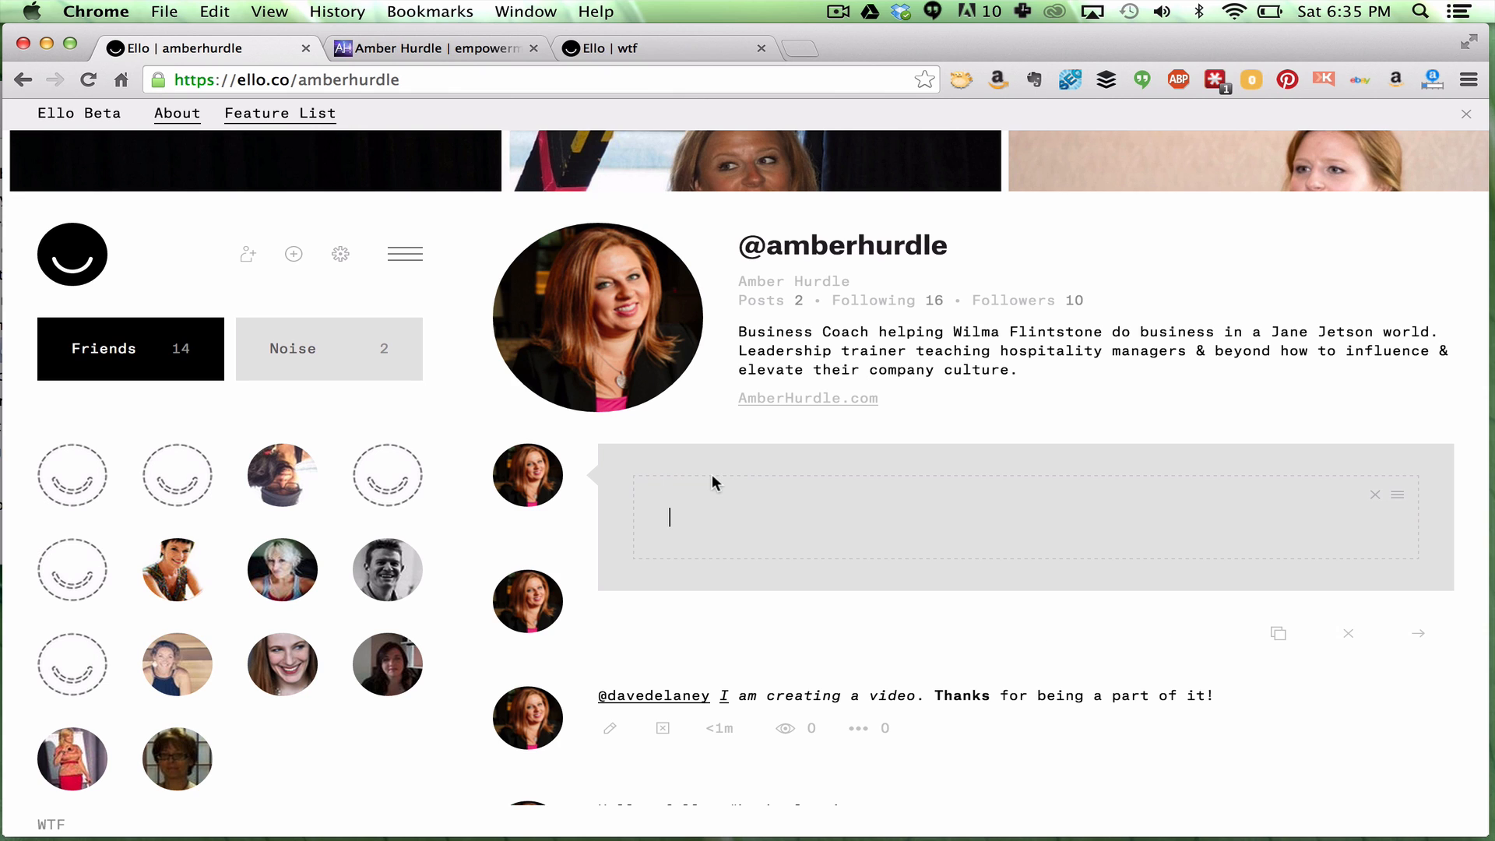
text(:+1:)
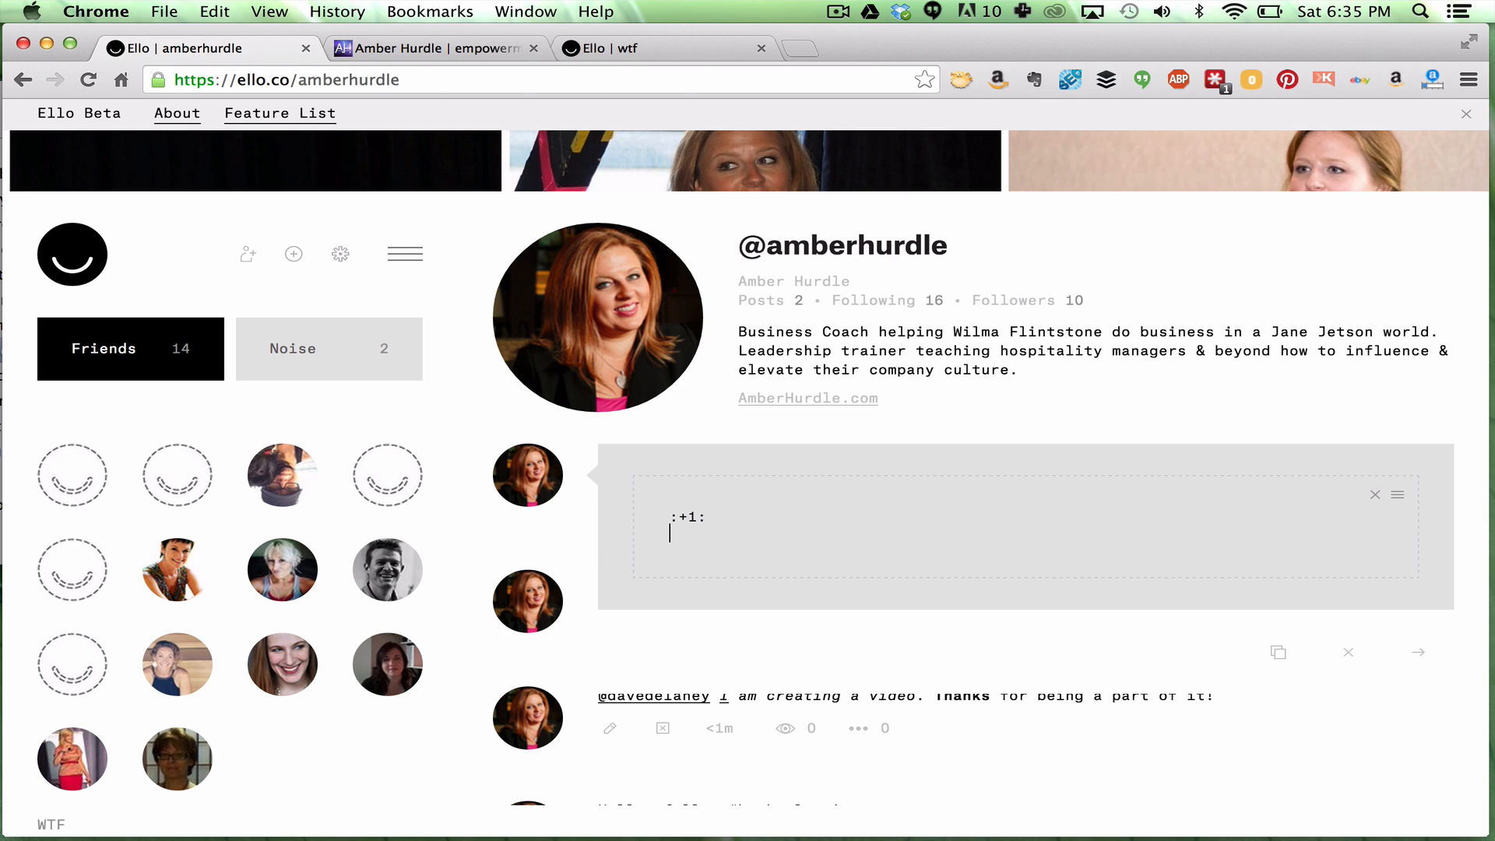
click(1427, 651)
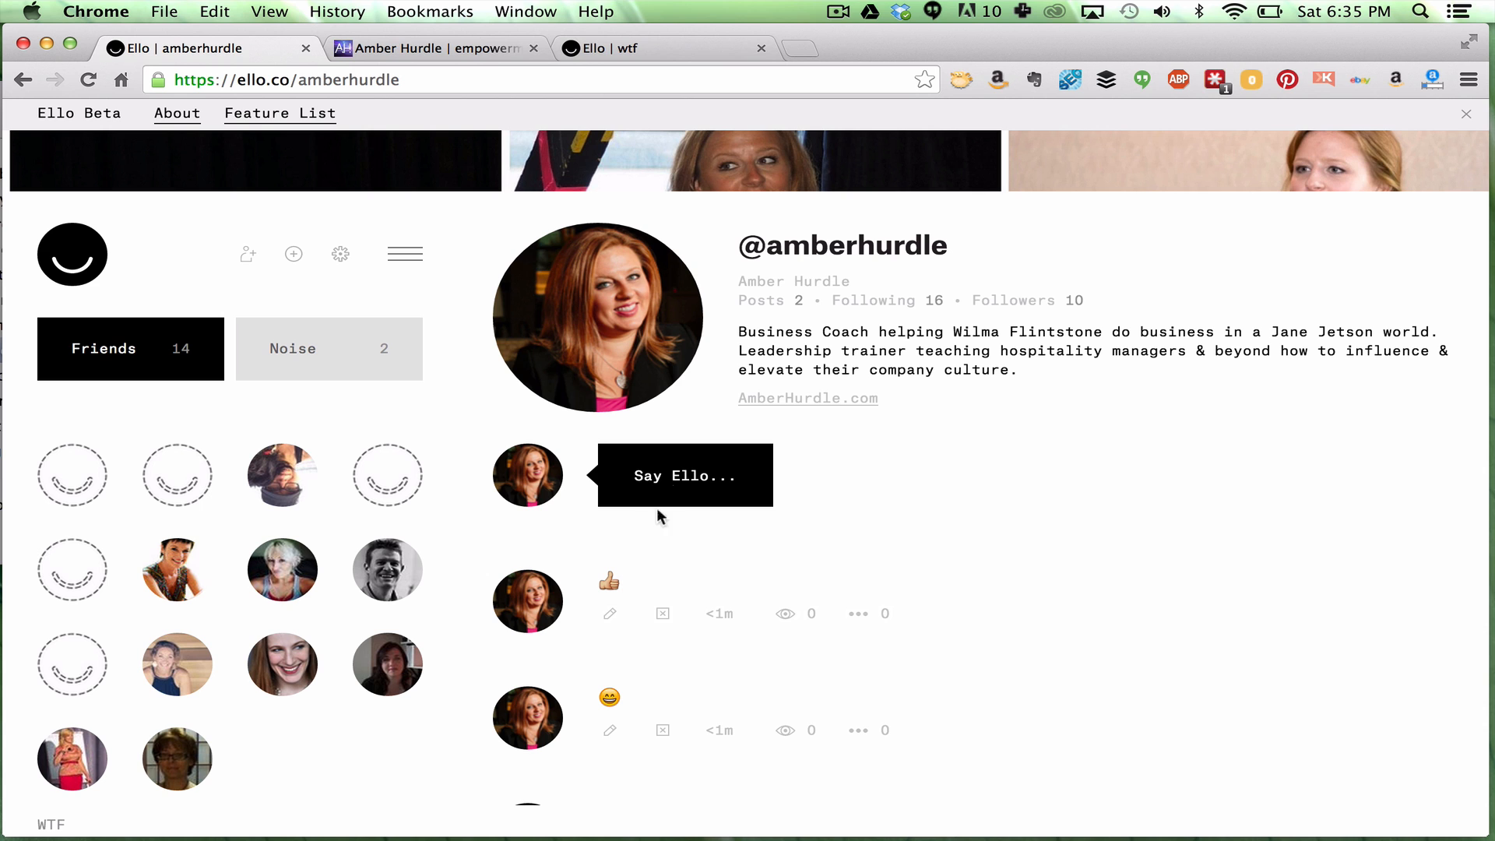
scroll(839, 535, up, 2)
scroll(840, 536, down, 1)
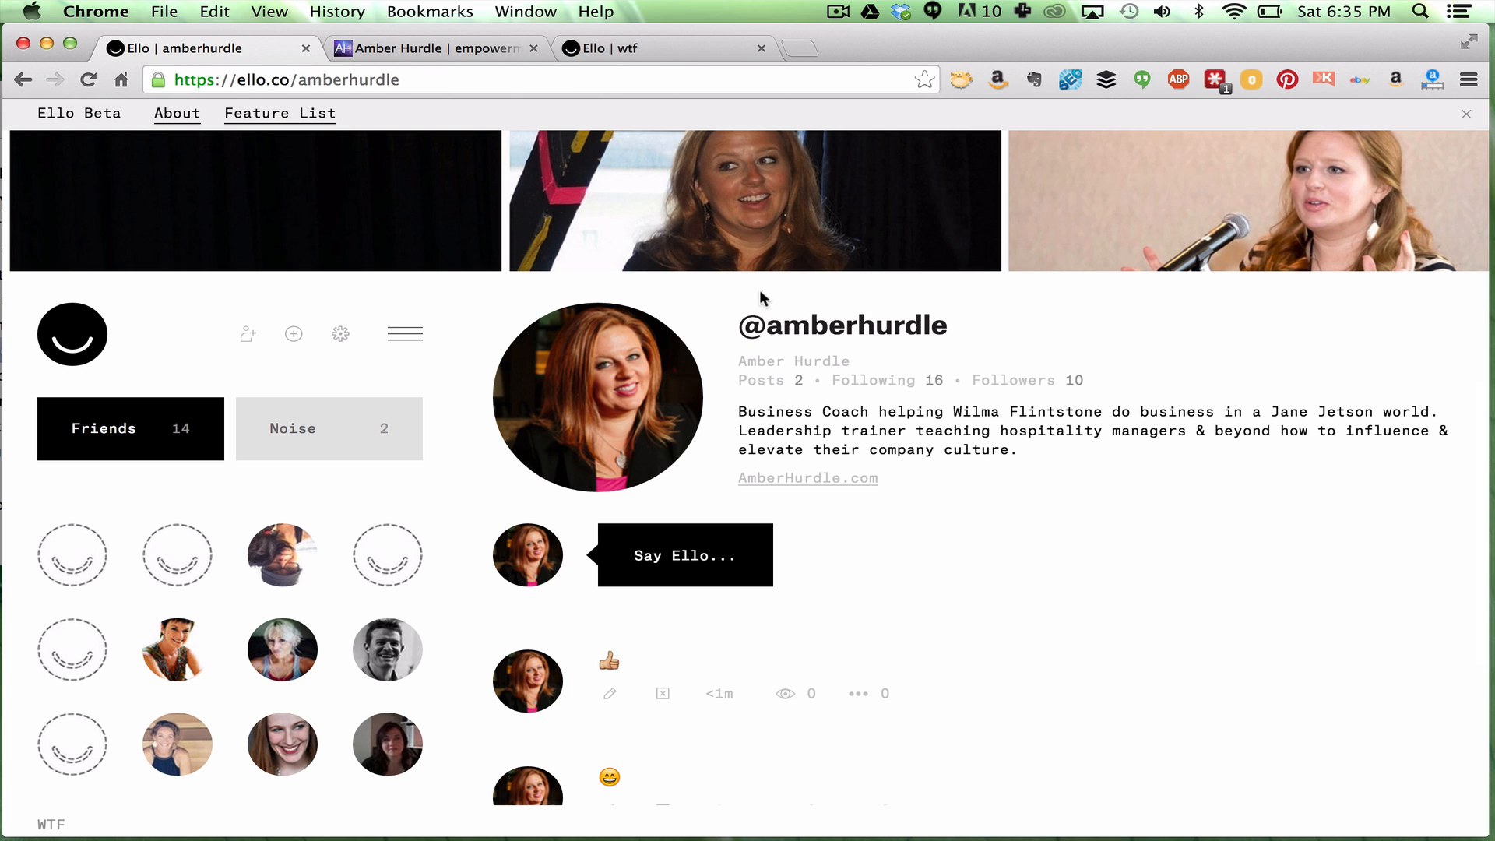
click(629, 49)
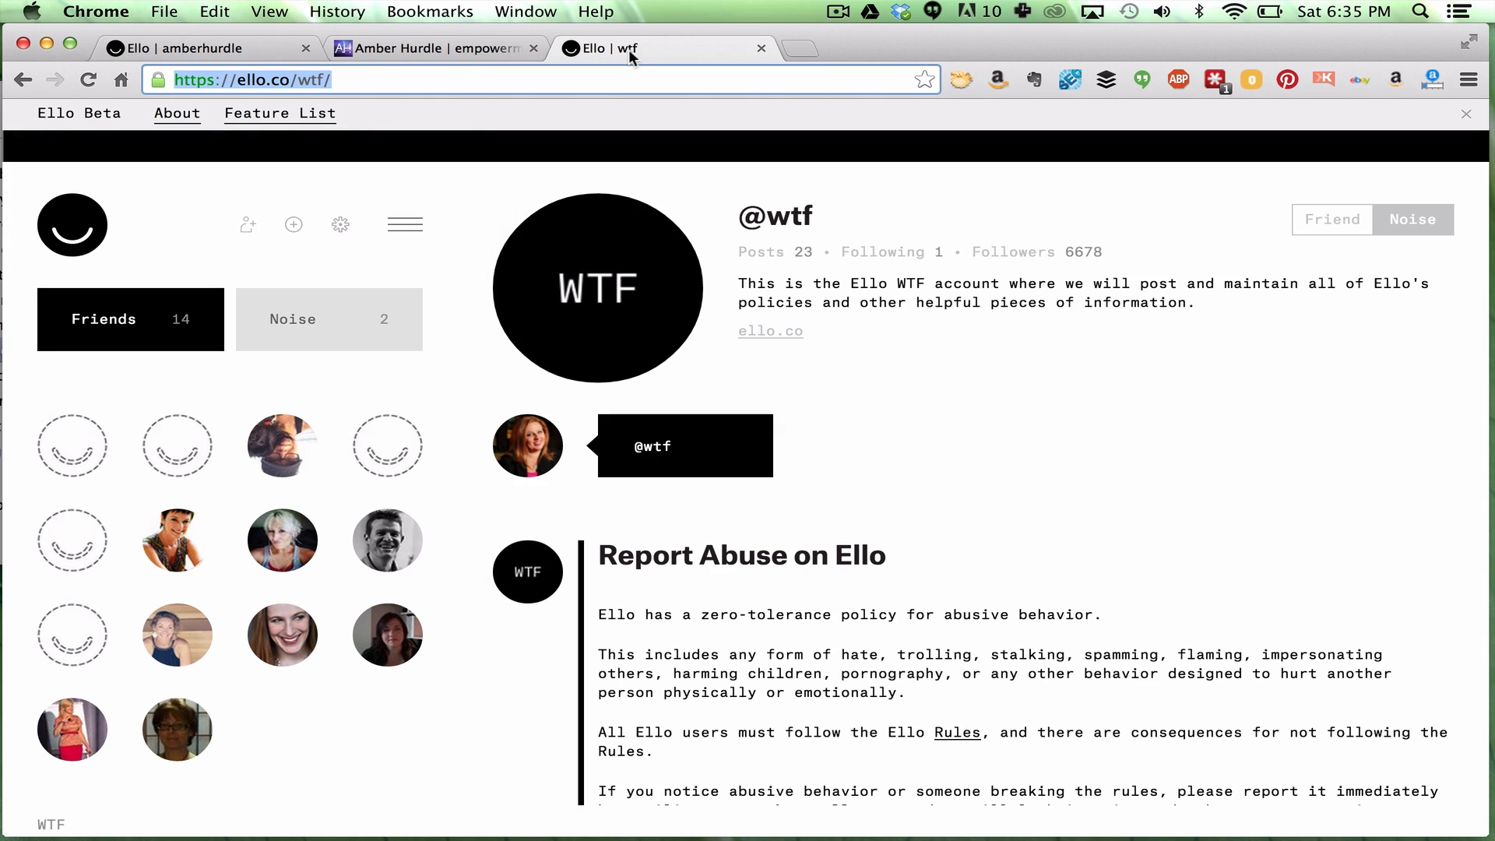
click(479, 78)
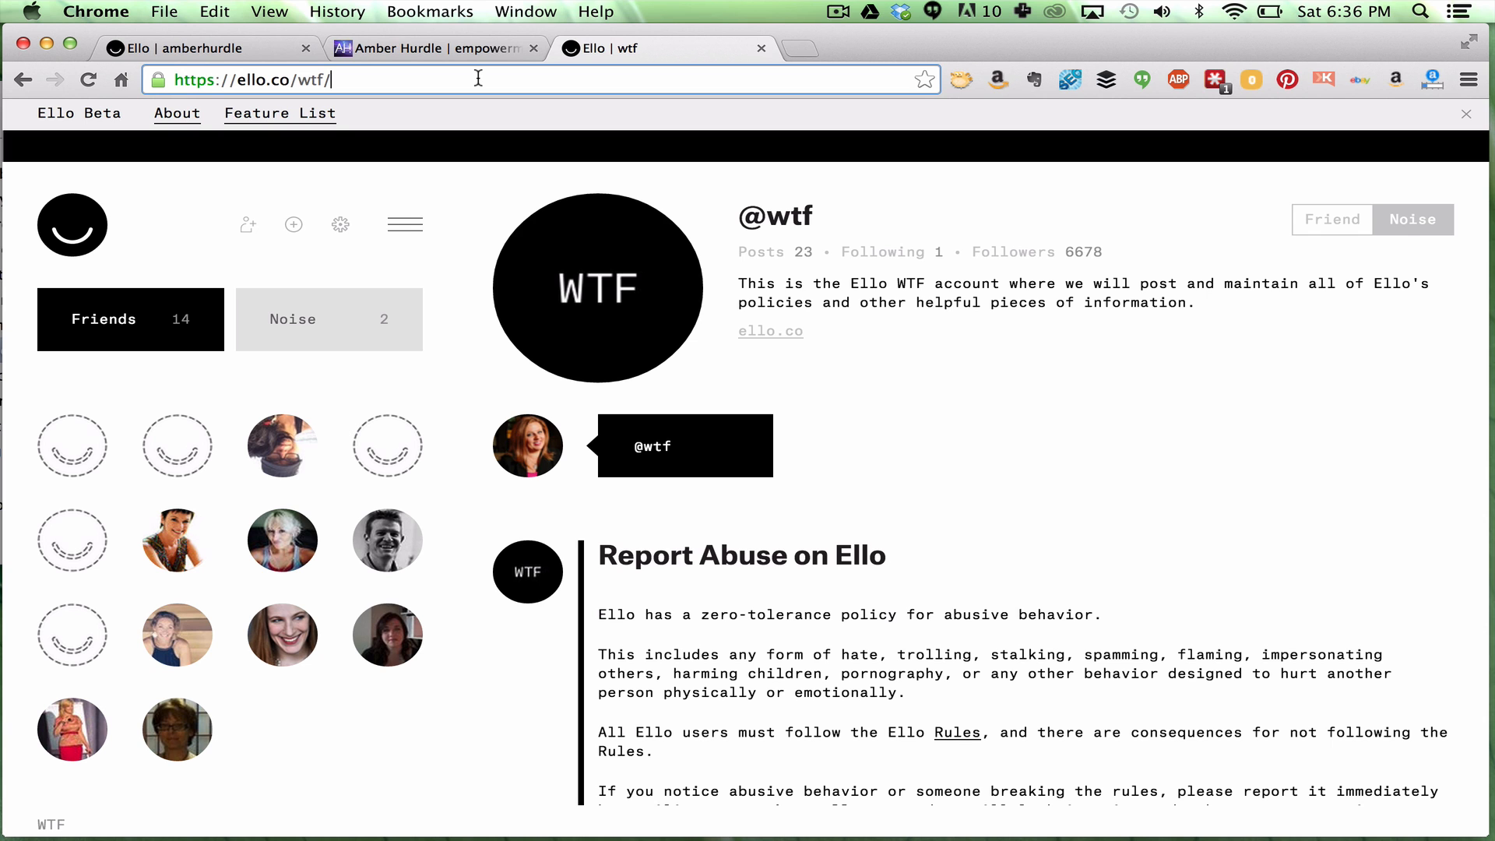
text(post/ti)
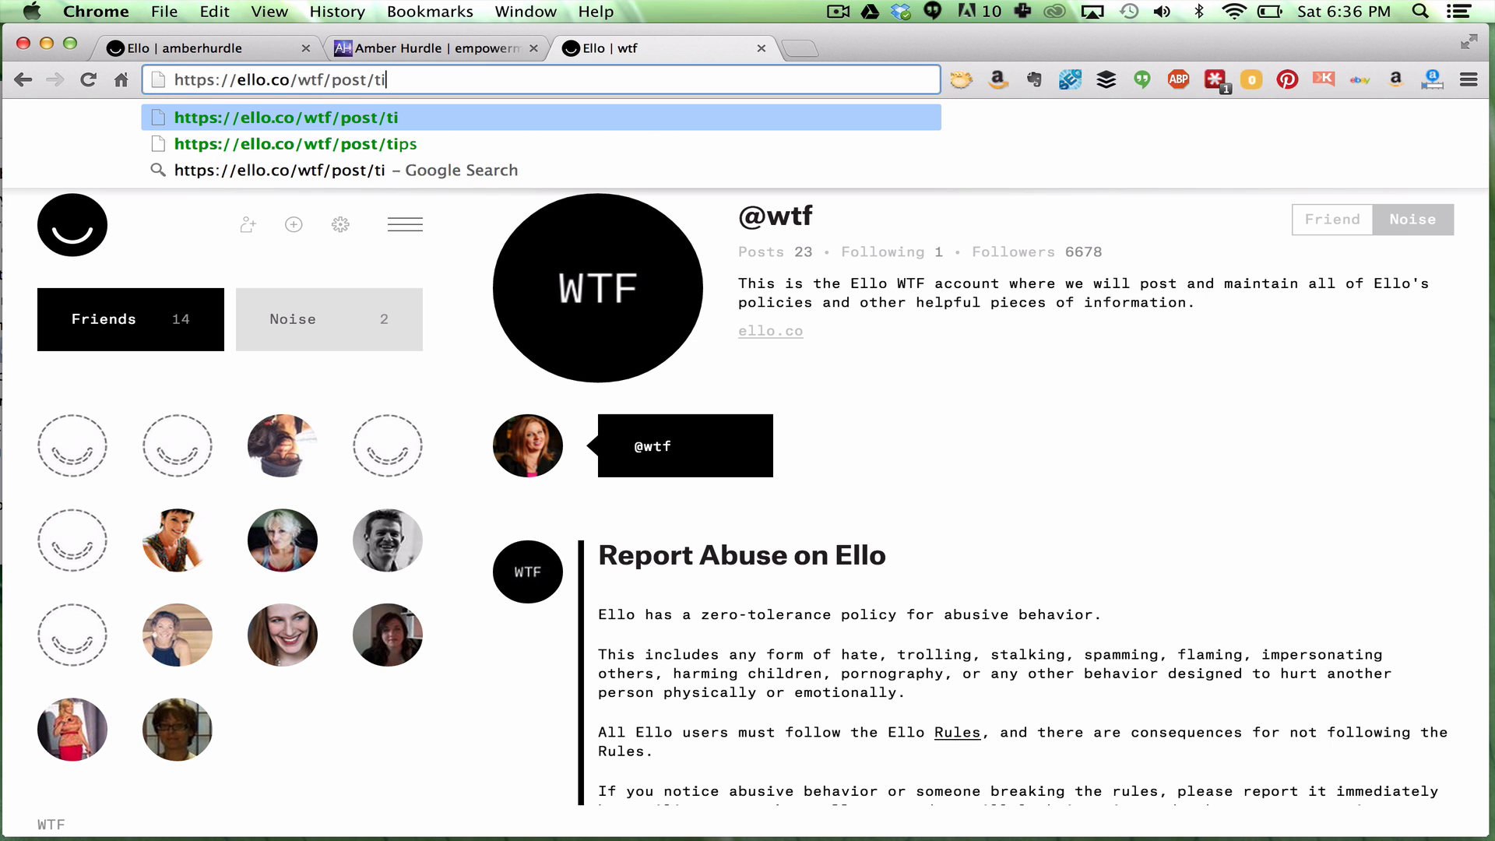
text(ps)
key(Return)
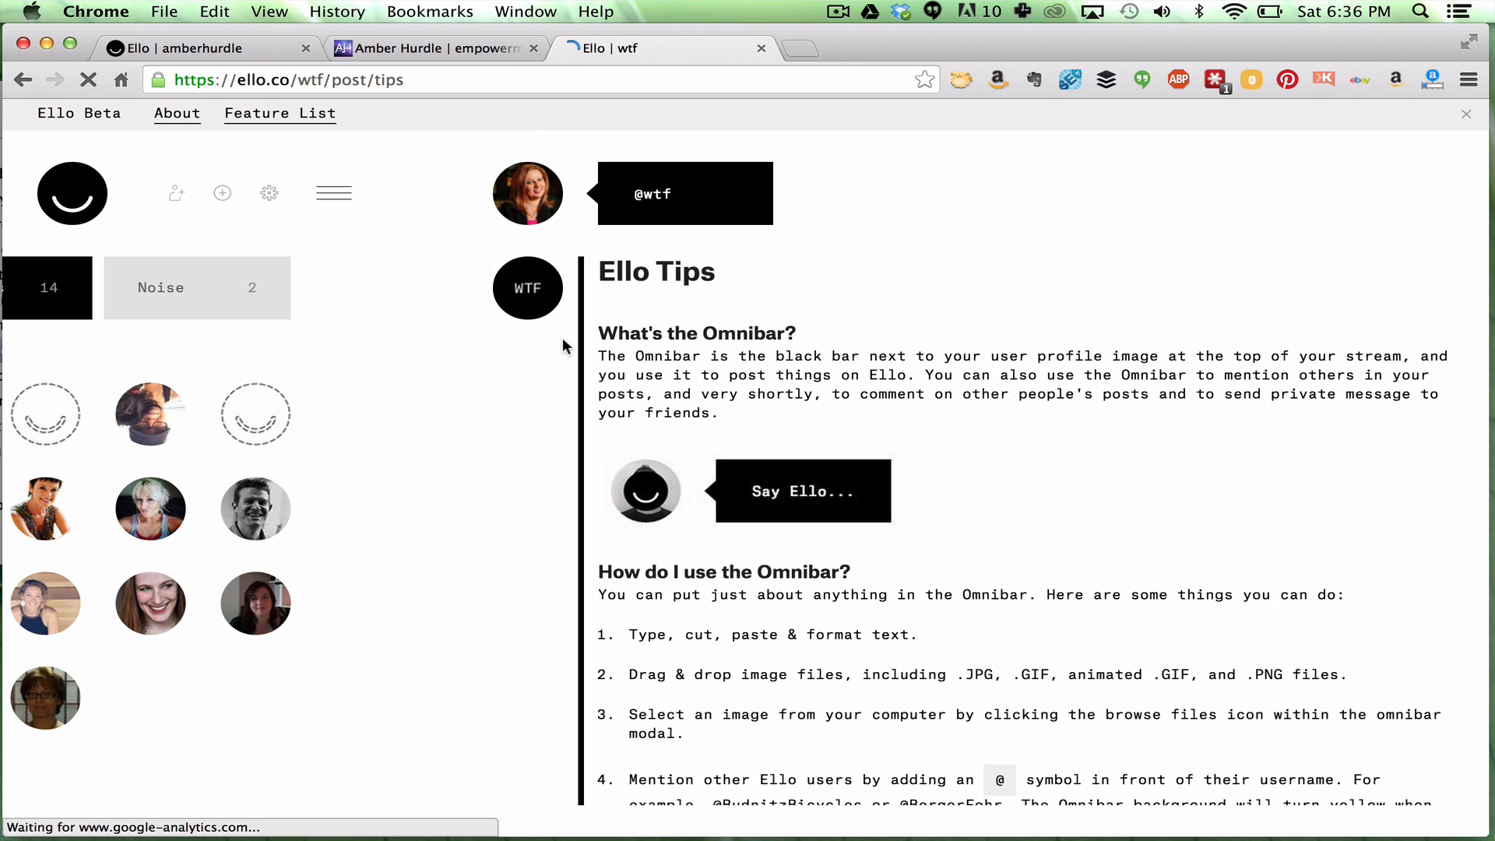
scroll(630, 421, down, 3)
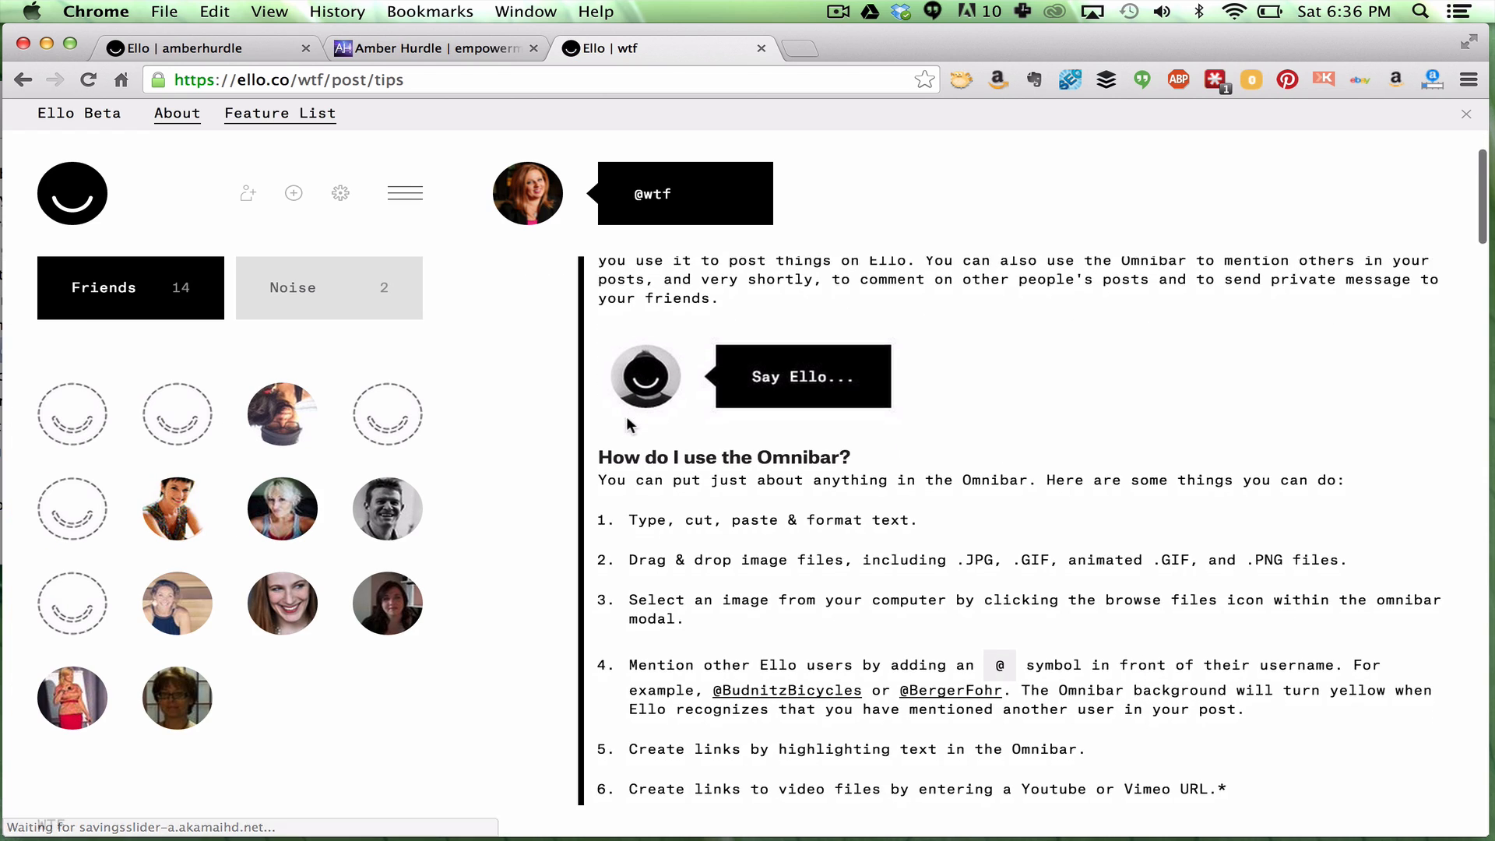
scroll(629, 425, down, 10)
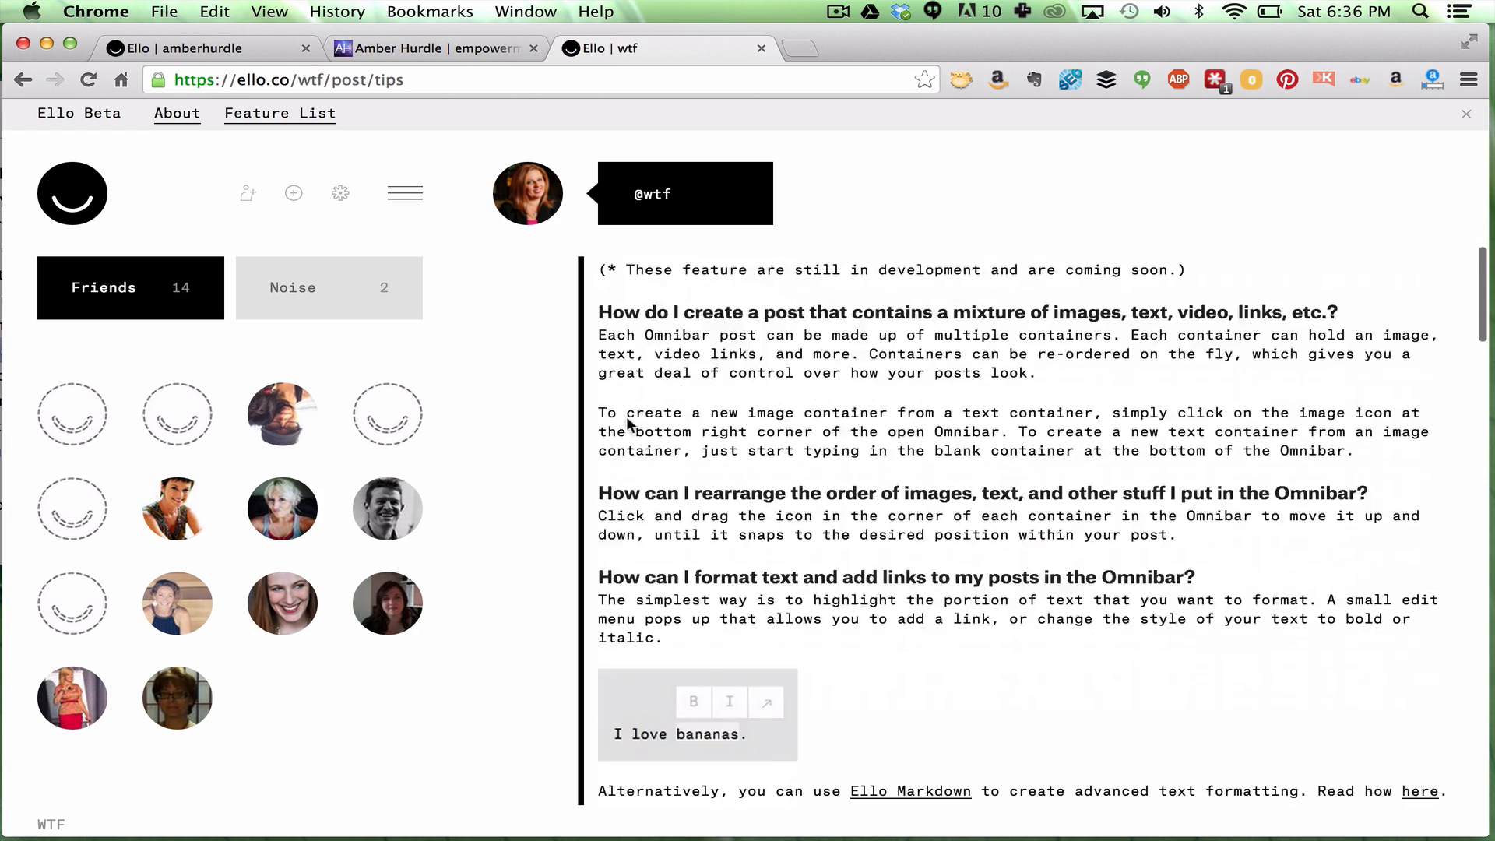
scroll(629, 424, down, 5)
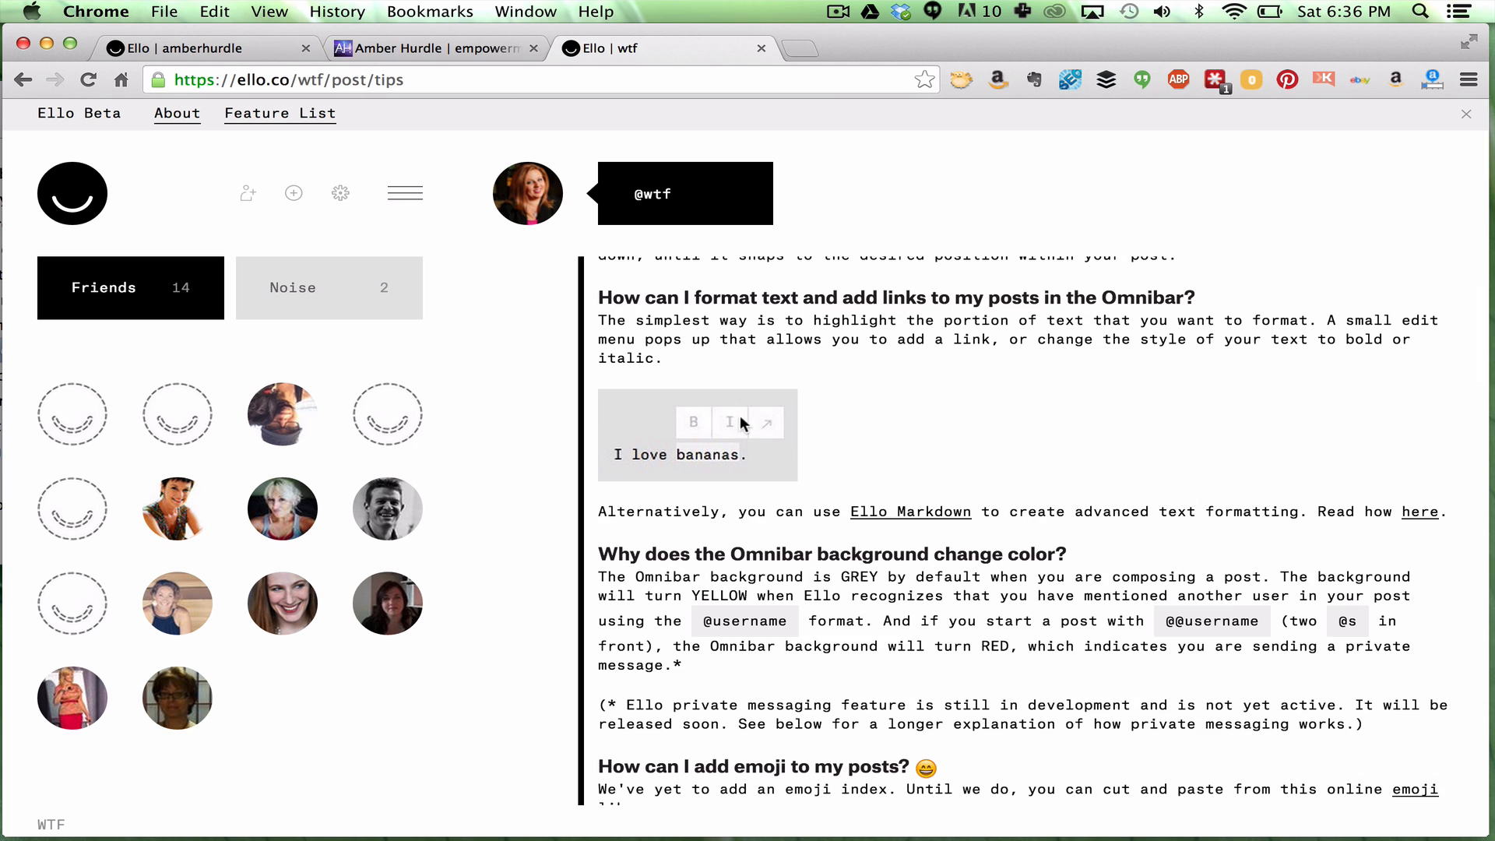
scroll(764, 488, down, 8)
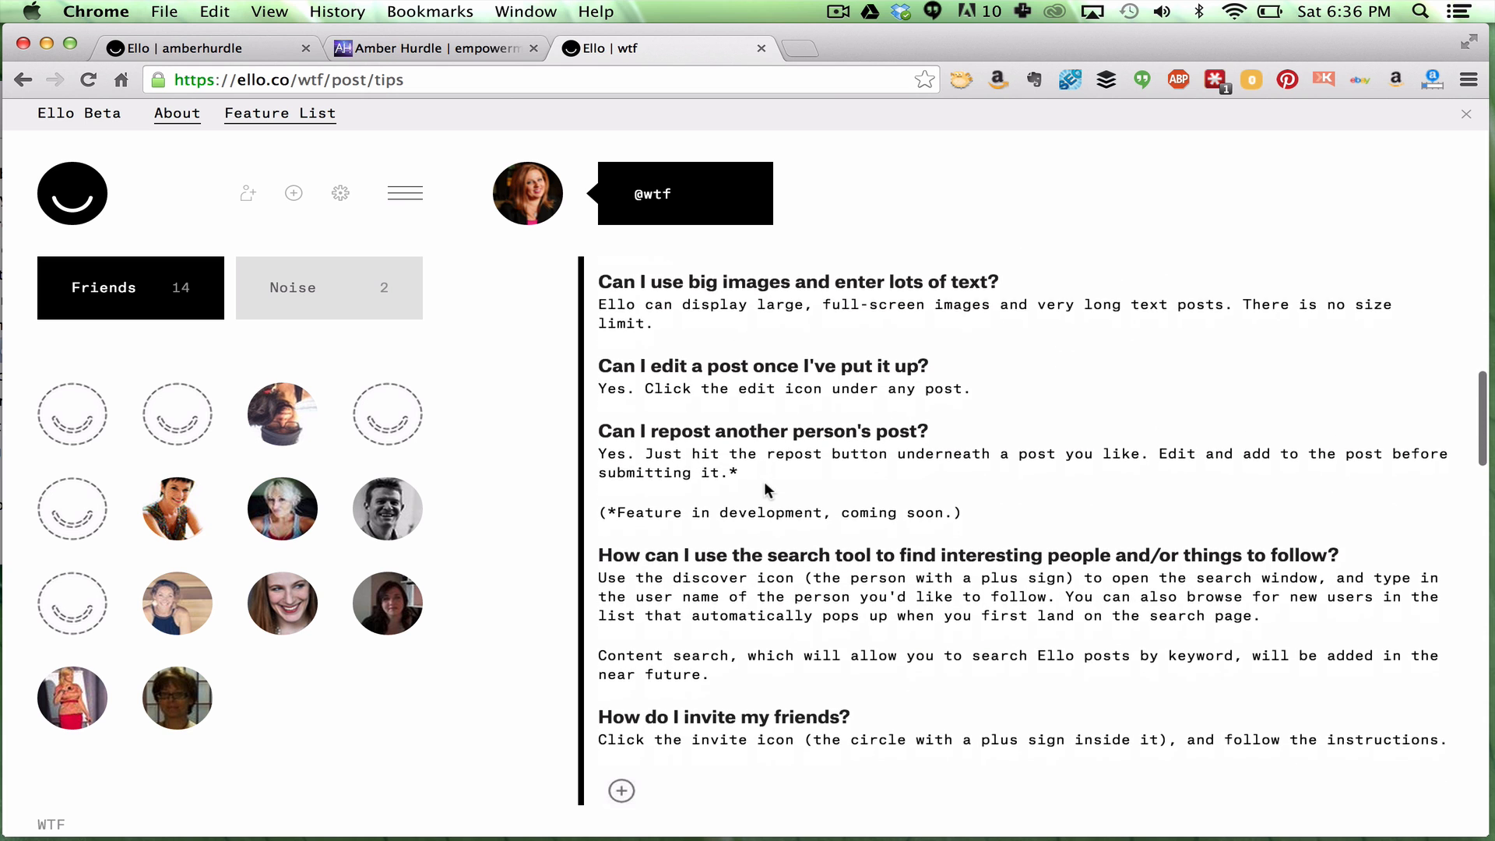
scroll(764, 488, down, 2)
click(226, 49)
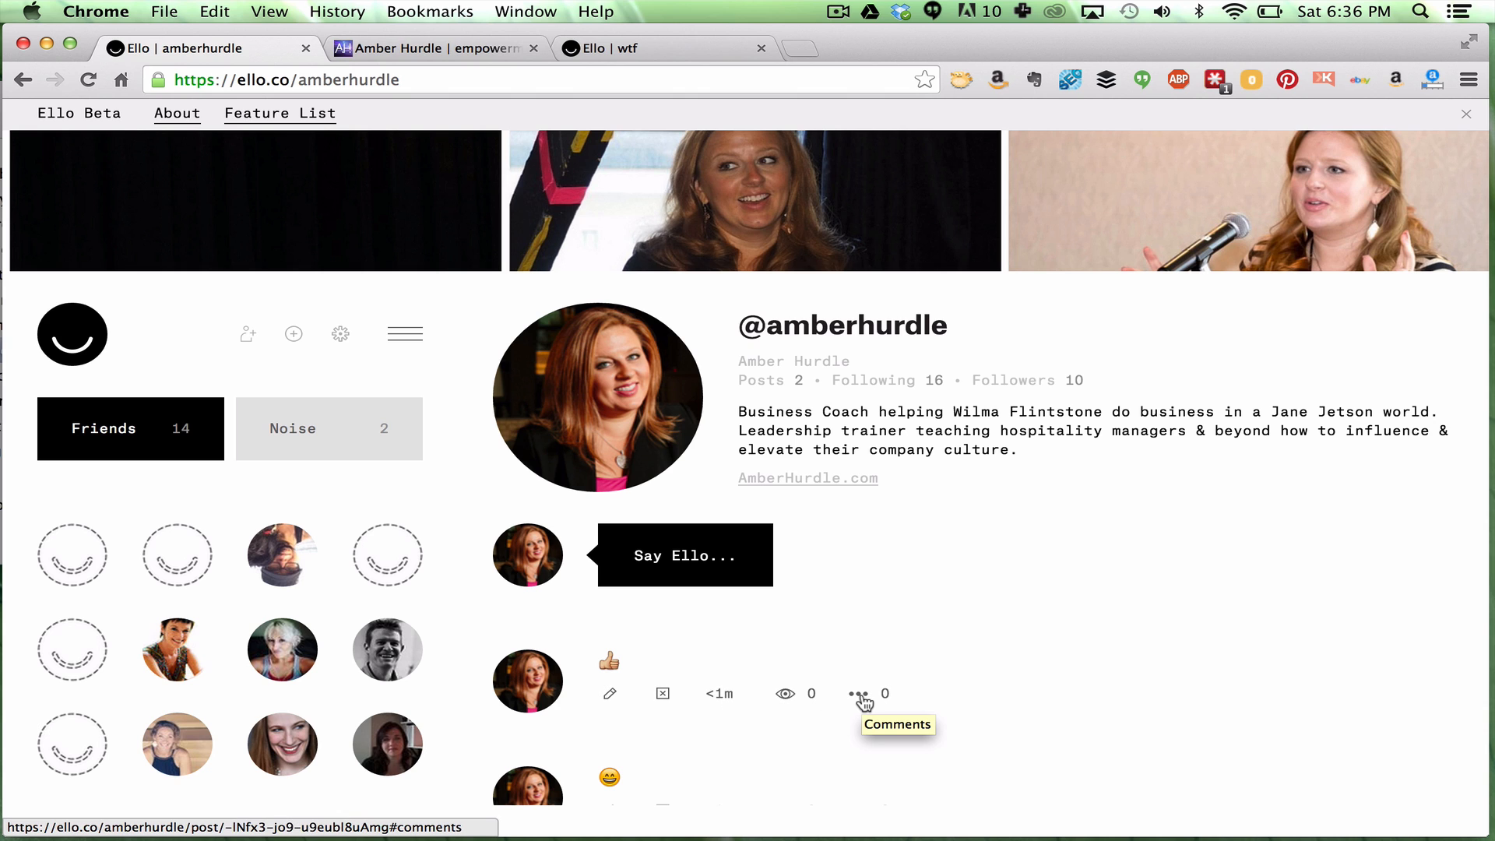
Scroll the profile to show the full header collage and its 1800 x 1013 change-header prompt
scroll(863, 701, up, 2)
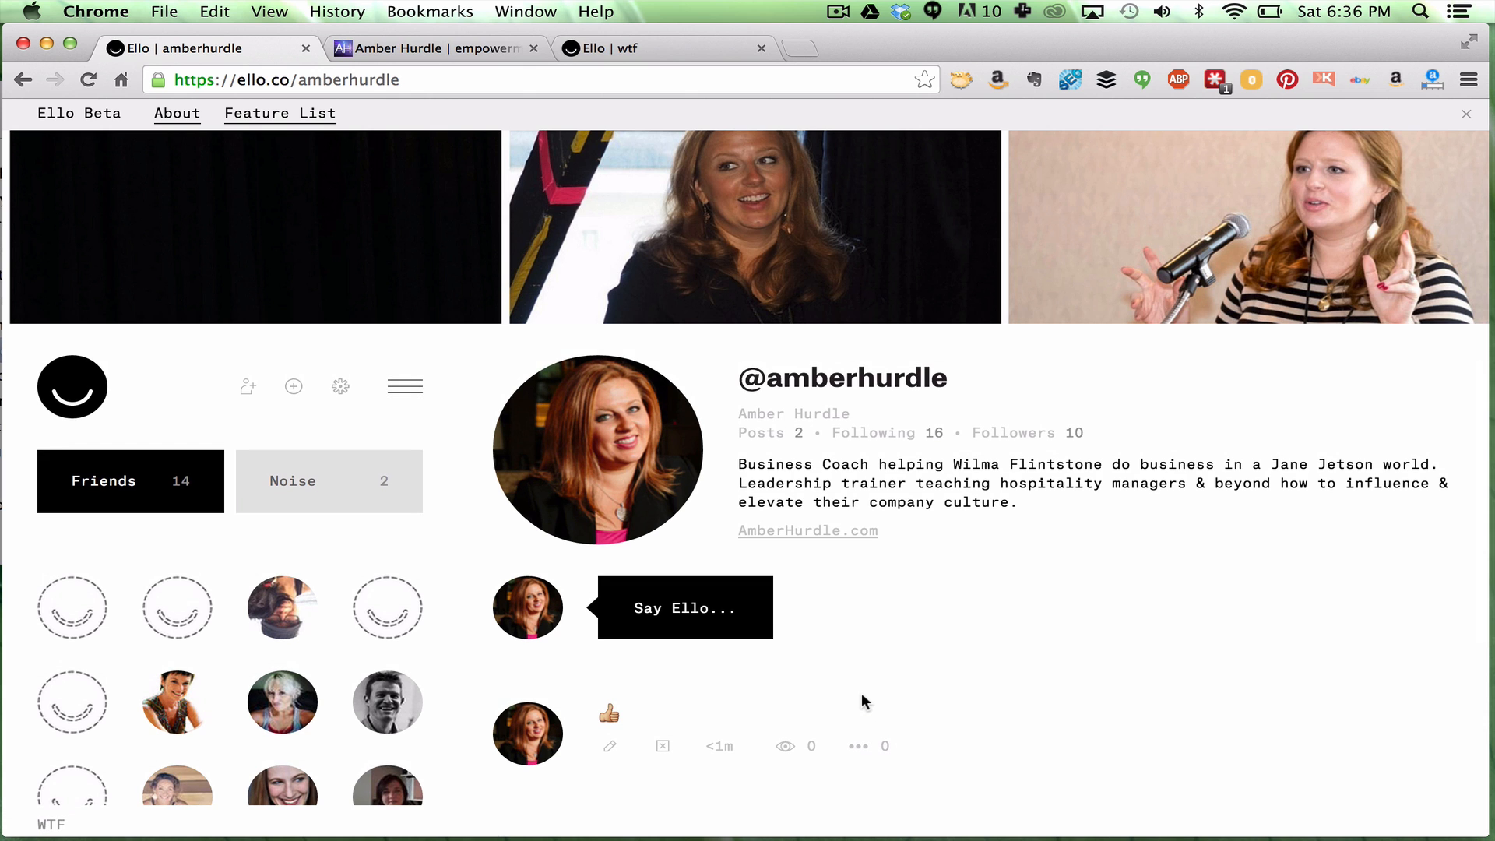
scroll(862, 693, up, 10)
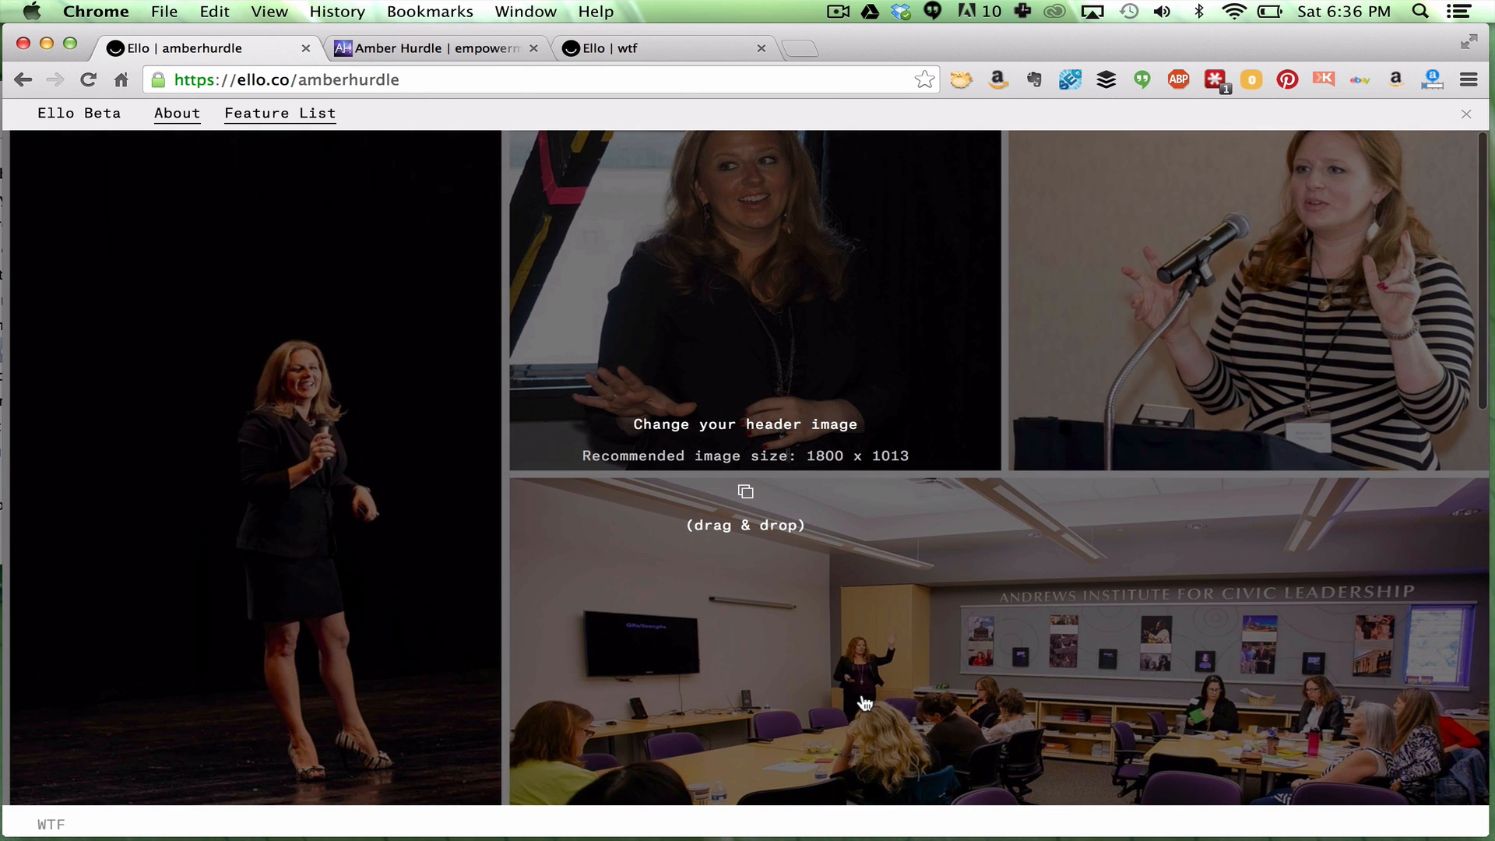
scroll(865, 704, down, 2)
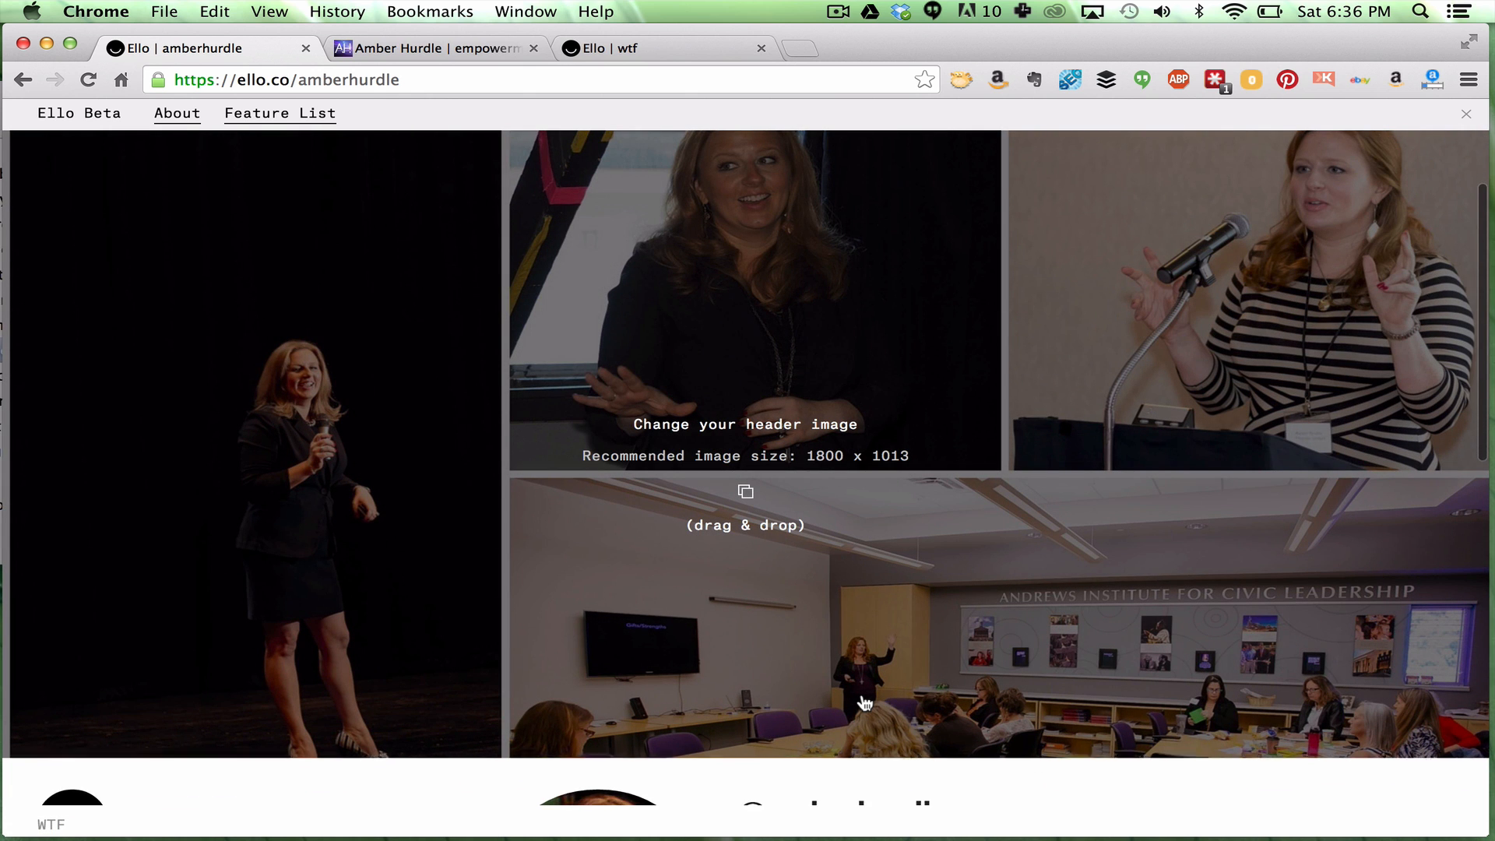
scroll(864, 703, down, 2)
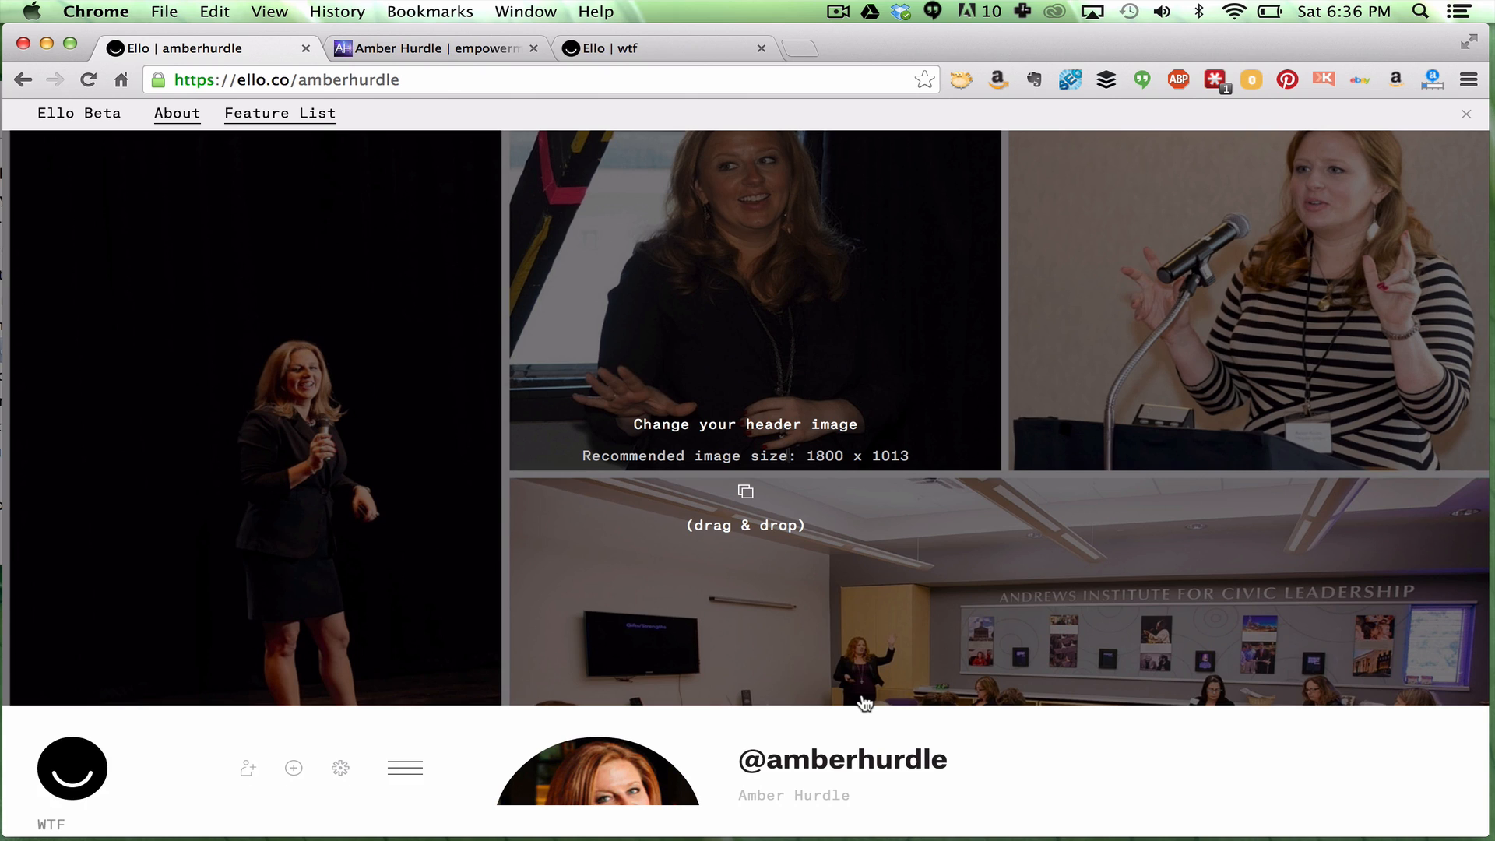